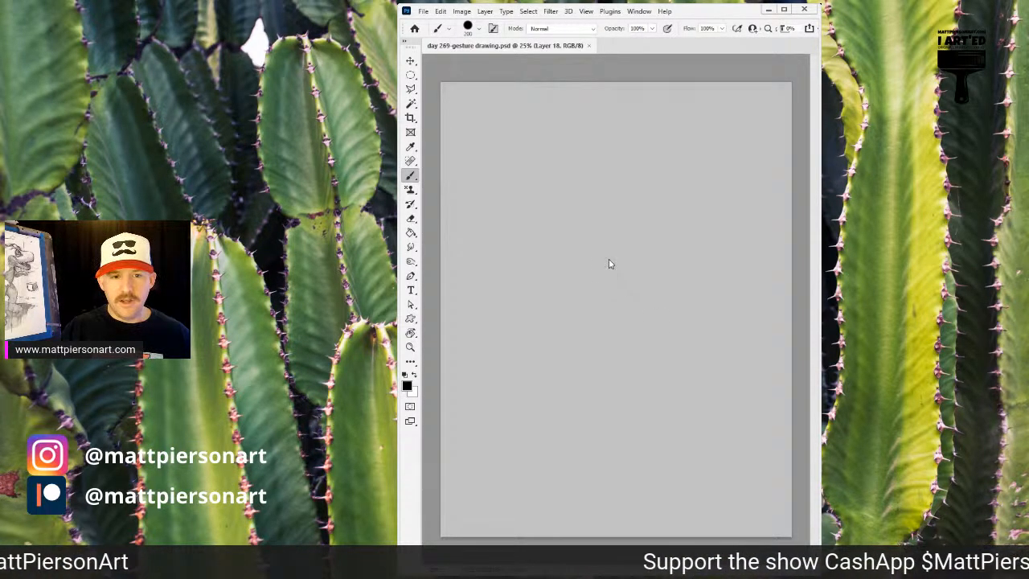
Reduce the brush size to 20 and sketch overlapping ovals for the head and torso in the canvas's upper middle
{"action": "key", "text": "bracketleft"}
{"action": "key", "text": "bracketleft"}
{"action": "key", "text": "bracketleft"}
{"action": "key", "text": "bracketleft"}
{"action": "key", "text": "bracketleft"}
{"action": "key", "text": "bracketleft"}
{"action": "key", "text": "bracketleft"}
{"action": "key", "text": "bracketleft"}
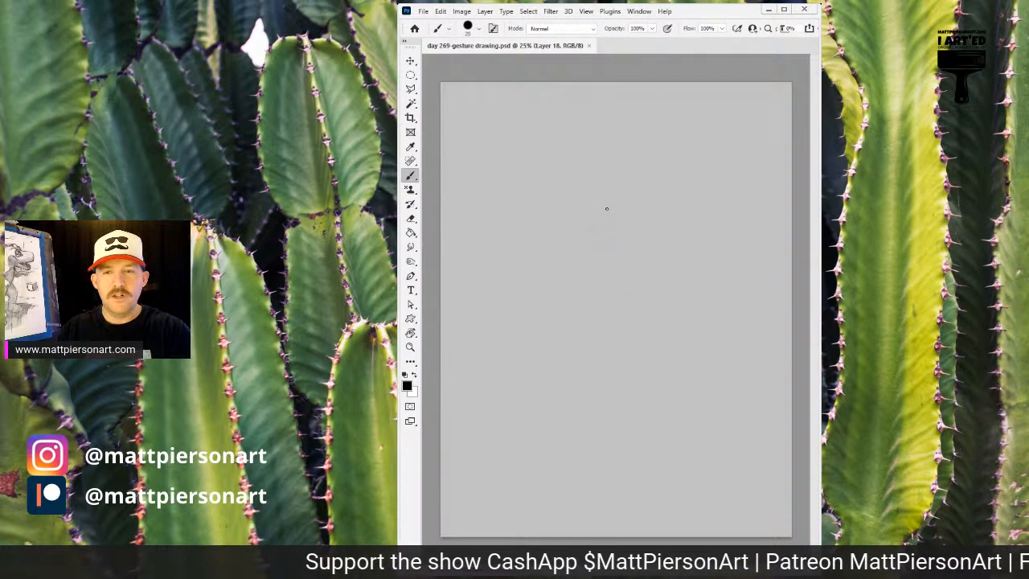
{"action": "mouse_move", "coordinate": [601, 122]}
{"action": "left_mouse_down"}
{"action": "mouse_move", "coordinate": [587, 158]}
{"action": "mouse_move", "coordinate": [605, 129]}
{"action": "mouse_move", "coordinate": [593, 118]}
{"action": "mouse_move", "coordinate": [596, 181]}
{"action": "mouse_move", "coordinate": [593, 164]}
{"action": "mouse_move", "coordinate": [586, 171]}
{"action": "mouse_move", "coordinate": [634, 200]}
{"action": "mouse_move", "coordinate": [581, 229]}
{"action": "mouse_move", "coordinate": [626, 246]}
{"action": "mouse_move", "coordinate": [574, 215]}
{"action": "mouse_move", "coordinate": [576, 256]}
{"action": "left_mouse_up"}
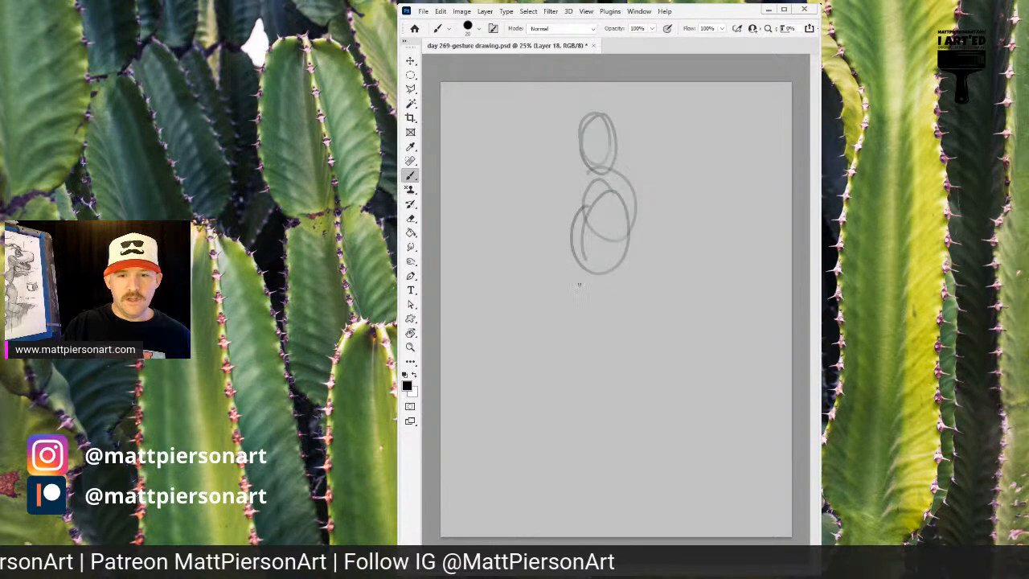
Sketch the pelvis with hip joints, two long legs with feet, and one arm to complete the standing figure
{"action": "mouse_move", "coordinate": [619, 278]}
{"action": "left_mouse_down"}
{"action": "mouse_move", "coordinate": [575, 302]}
{"action": "mouse_move", "coordinate": [621, 279]}
{"action": "left_mouse_up"}
{"action": "mouse_move", "coordinate": [571, 304]}
{"action": "left_mouse_down"}
{"action": "mouse_move", "coordinate": [598, 315]}
{"action": "mouse_move", "coordinate": [632, 293]}
{"action": "mouse_move", "coordinate": [686, 468]}
{"action": "left_mouse_up"}
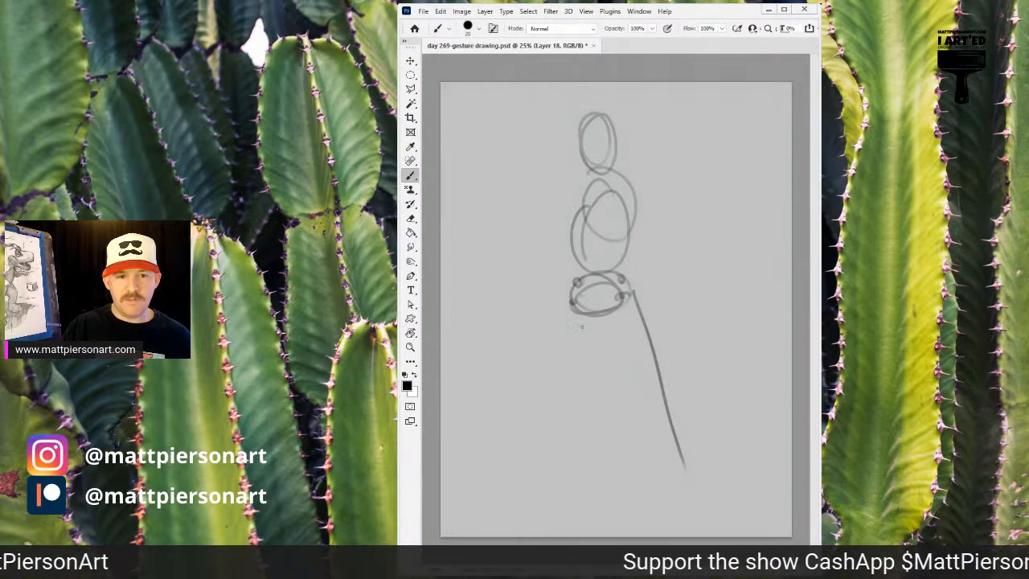
{"action": "mouse_move", "coordinate": [572, 304]}
{"action": "left_mouse_down"}
{"action": "mouse_move", "coordinate": [593, 518]}
{"action": "mouse_move", "coordinate": [579, 522]}
{"action": "mouse_move", "coordinate": [600, 508]}
{"action": "left_mouse_up"}
{"action": "mouse_move", "coordinate": [640, 318]}
{"action": "left_mouse_down"}
{"action": "mouse_move", "coordinate": [672, 405]}
{"action": "mouse_move", "coordinate": [680, 478]}
{"action": "left_mouse_up"}
{"action": "left_click_drag", "start_coordinate": [664, 381], "coordinate": [675, 475]}
{"action": "mouse_move", "coordinate": [672, 415]}
{"action": "left_mouse_down"}
{"action": "mouse_move", "coordinate": [667, 495]}
{"action": "mouse_move", "coordinate": [700, 492]}
{"action": "mouse_move", "coordinate": [665, 494]}
{"action": "mouse_move", "coordinate": [699, 499]}
{"action": "left_mouse_up"}
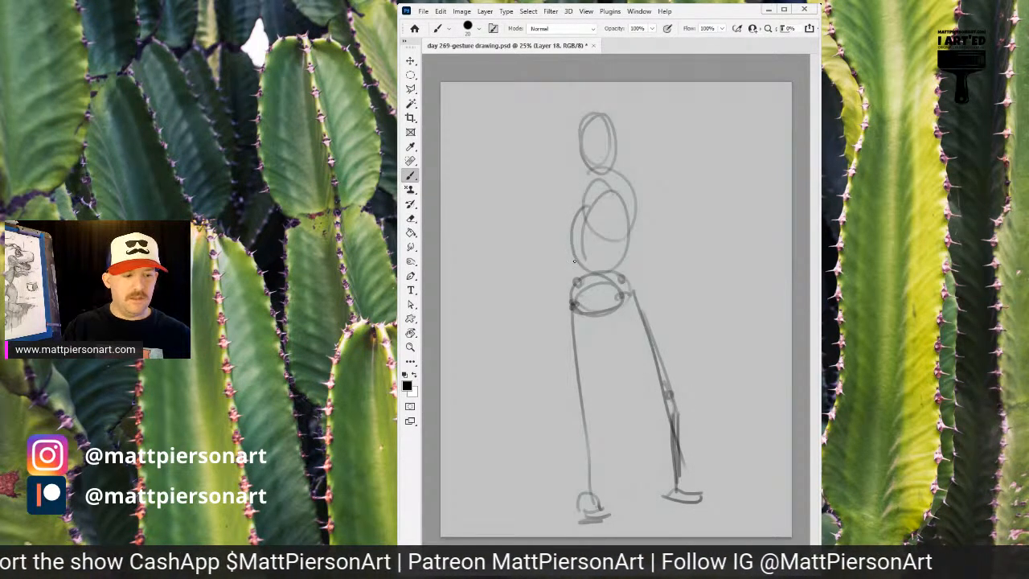
{"action": "mouse_move", "coordinate": [565, 193]}
{"action": "left_mouse_down"}
{"action": "mouse_move", "coordinate": [554, 198]}
{"action": "mouse_move", "coordinate": [533, 278]}
{"action": "left_mouse_up"}
Clear the standing figure, move to blank Layer 17 with brush size 15, and sketch ovals for a tilted torso and pelvis
{"action": "key", "text": "Delete"}
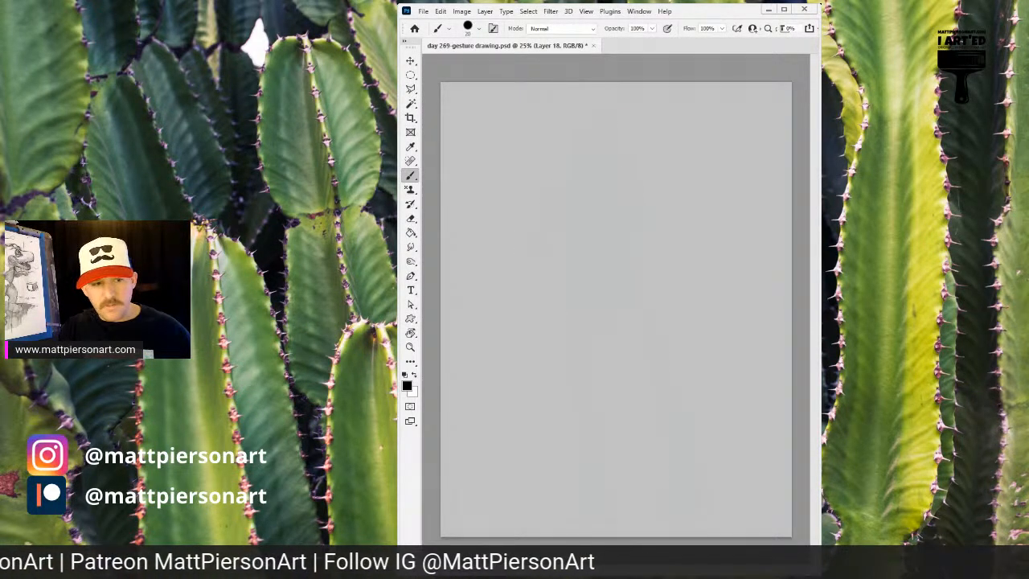
{"action": "key", "text": "bracketleft"}
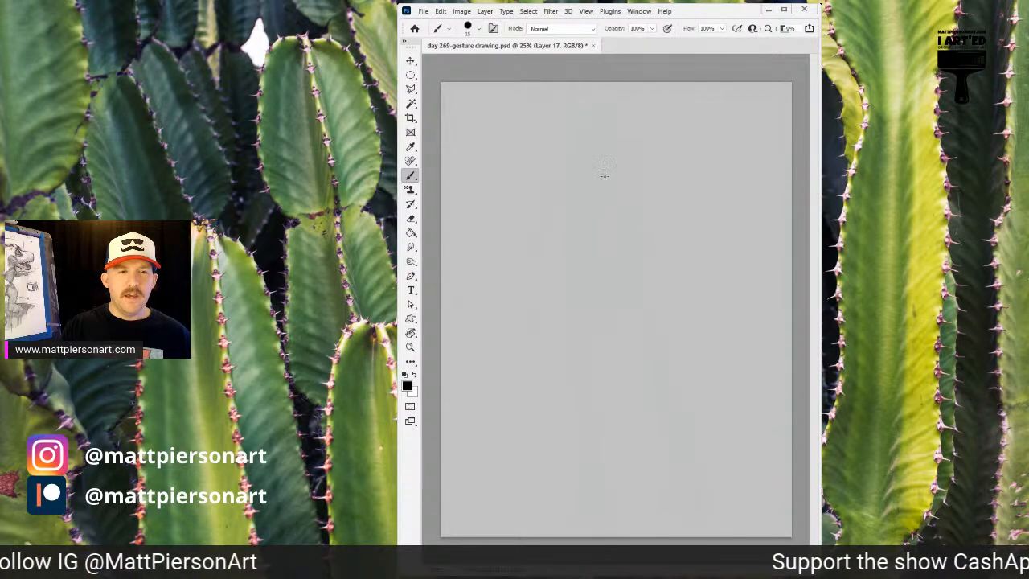
{"action": "mouse_move", "coordinate": [636, 183]}
{"action": "left_mouse_down"}
{"action": "mouse_move", "coordinate": [582, 187]}
{"action": "mouse_move", "coordinate": [627, 201]}
{"action": "mouse_move", "coordinate": [575, 216]}
{"action": "mouse_move", "coordinate": [634, 178]}
{"action": "mouse_move", "coordinate": [572, 219]}
{"action": "mouse_move", "coordinate": [624, 228]}
{"action": "mouse_move", "coordinate": [560, 250]}
{"action": "mouse_move", "coordinate": [574, 287]}
{"action": "mouse_move", "coordinate": [582, 235]}
{"action": "mouse_move", "coordinate": [550, 265]}
{"action": "left_mouse_up"}
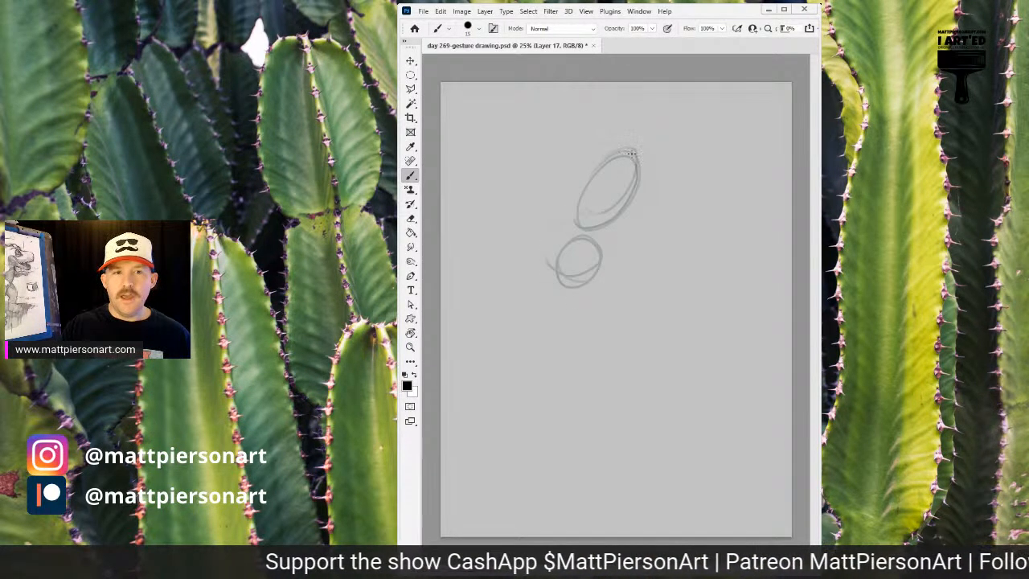
Draw the long back curve running from the torso down past the pelvis, and outline the bent leg in front
{"action": "left_click_drag", "start_coordinate": [595, 182], "coordinate": [541, 339]}
{"action": "mouse_move", "coordinate": [598, 177]}
{"action": "left_mouse_down"}
{"action": "mouse_move", "coordinate": [556, 239]}
{"action": "mouse_move", "coordinate": [549, 354]}
{"action": "mouse_move", "coordinate": [574, 444]}
{"action": "left_mouse_up"}
{"action": "left_click_drag", "start_coordinate": [553, 252], "coordinate": [551, 409]}
{"action": "left_click_drag", "start_coordinate": [576, 263], "coordinate": [616, 348]}
{"action": "mouse_move", "coordinate": [605, 291]}
{"action": "left_mouse_down"}
{"action": "mouse_move", "coordinate": [621, 347]}
{"action": "mouse_move", "coordinate": [574, 437]}
{"action": "left_mouse_up"}
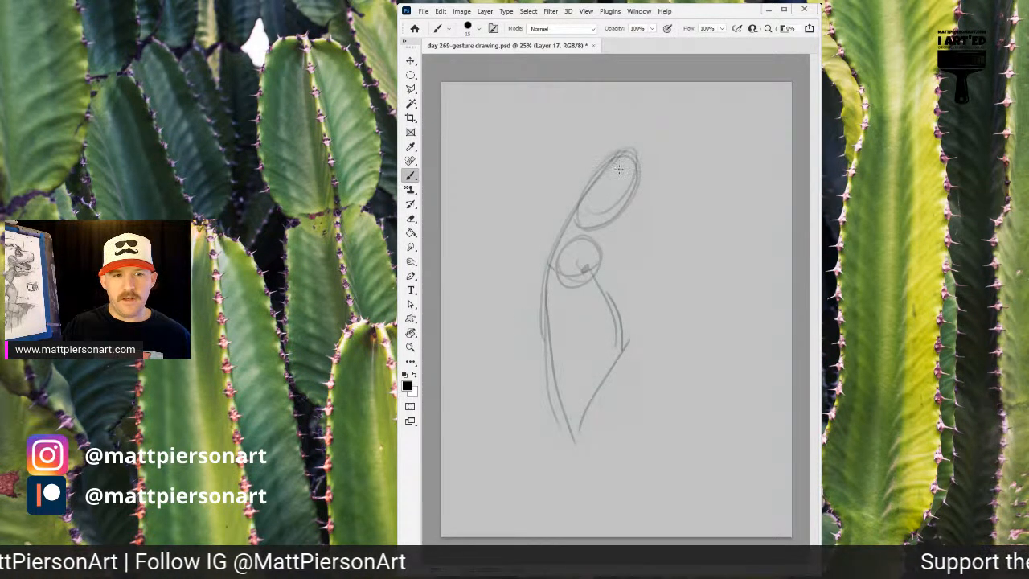
Add the neck line and head oval above the tilted torso, and sketch the hip and thigh lines below the pelvis
{"action": "mouse_move", "coordinate": [619, 150]}
{"action": "left_mouse_down"}
{"action": "mouse_move", "coordinate": [679, 111]}
{"action": "mouse_move", "coordinate": [655, 141]}
{"action": "mouse_move", "coordinate": [677, 137]}
{"action": "mouse_move", "coordinate": [666, 98]}
{"action": "mouse_move", "coordinate": [653, 147]}
{"action": "mouse_move", "coordinate": [668, 103]}
{"action": "mouse_move", "coordinate": [685, 127]}
{"action": "left_mouse_up"}
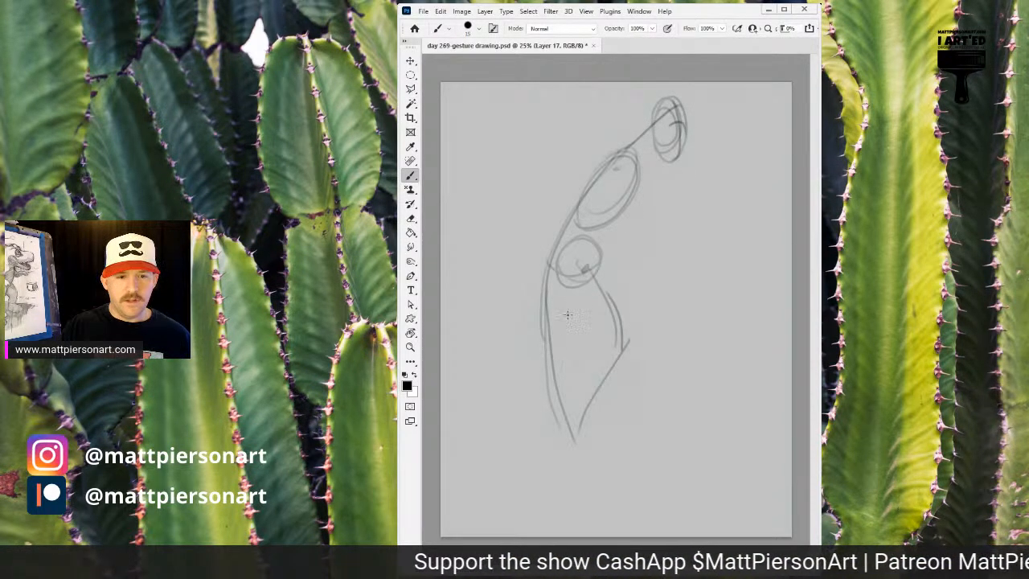
{"action": "mouse_move", "coordinate": [566, 274]}
{"action": "left_mouse_down"}
{"action": "mouse_move", "coordinate": [561, 266]}
{"action": "mouse_move", "coordinate": [587, 269]}
{"action": "left_mouse_up"}
{"action": "left_click_drag", "start_coordinate": [577, 291], "coordinate": [584, 374]}
{"action": "left_click_drag", "start_coordinate": [555, 279], "coordinate": [542, 357]}
Clear the leaning figure and, on Layer 16, sketch a ground line, a slanted action line, and torso and pelvis ovals
{"action": "key", "text": "Delete"}
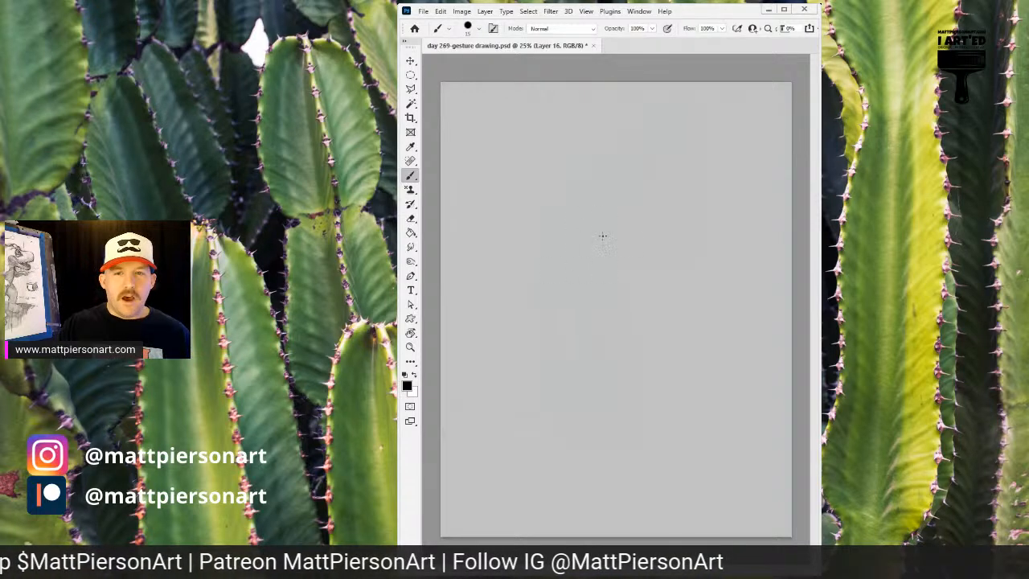
{"action": "left_click_drag", "start_coordinate": [566, 500], "coordinate": [655, 522]}
{"action": "left_click_drag", "start_coordinate": [482, 484], "coordinate": [662, 512]}
{"action": "left_click_drag", "start_coordinate": [556, 499], "coordinate": [641, 509]}
{"action": "mouse_move", "coordinate": [567, 120]}
{"action": "left_mouse_down"}
{"action": "mouse_move", "coordinate": [606, 119]}
{"action": "mouse_move", "coordinate": [602, 218]}
{"action": "mouse_move", "coordinate": [665, 486]}
{"action": "left_mouse_up"}
{"action": "mouse_move", "coordinate": [654, 385]}
{"action": "left_mouse_down"}
{"action": "mouse_move", "coordinate": [596, 163]}
{"action": "mouse_move", "coordinate": [664, 480]}
{"action": "left_mouse_up"}
{"action": "mouse_move", "coordinate": [619, 201]}
{"action": "left_mouse_down"}
{"action": "mouse_move", "coordinate": [573, 203]}
{"action": "mouse_move", "coordinate": [605, 259]}
{"action": "mouse_move", "coordinate": [559, 198]}
{"action": "mouse_move", "coordinate": [613, 226]}
{"action": "mouse_move", "coordinate": [574, 245]}
{"action": "mouse_move", "coordinate": [619, 247]}
{"action": "mouse_move", "coordinate": [584, 278]}
{"action": "mouse_move", "coordinate": [621, 286]}
{"action": "mouse_move", "coordinate": [572, 274]}
{"action": "mouse_move", "coordinate": [620, 294]}
{"action": "mouse_move", "coordinate": [563, 279]}
{"action": "mouse_move", "coordinate": [618, 303]}
{"action": "mouse_move", "coordinate": [593, 259]}
{"action": "mouse_move", "coordinate": [624, 324]}
{"action": "left_mouse_up"}
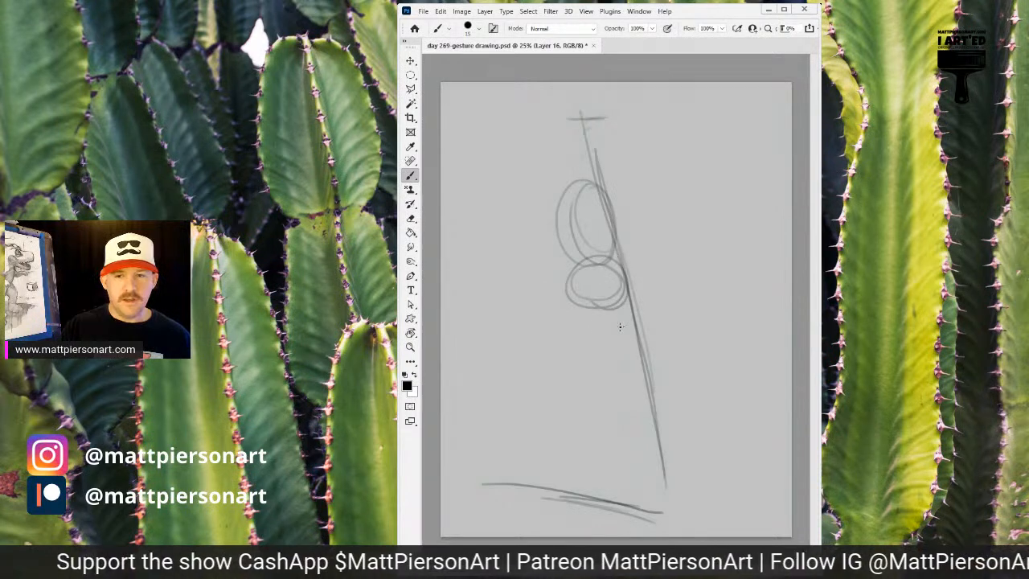
Sketch the neck and head above the torso and two spread legs reaching down to the ground line
{"action": "mouse_move", "coordinate": [578, 190]}
{"action": "left_mouse_down"}
{"action": "mouse_move", "coordinate": [591, 197]}
{"action": "mouse_move", "coordinate": [584, 206]}
{"action": "mouse_move", "coordinate": [579, 141]}
{"action": "mouse_move", "coordinate": [603, 149]}
{"action": "mouse_move", "coordinate": [588, 122]}
{"action": "mouse_move", "coordinate": [601, 148]}
{"action": "left_mouse_up"}
{"action": "left_click_drag", "start_coordinate": [611, 284], "coordinate": [639, 414]}
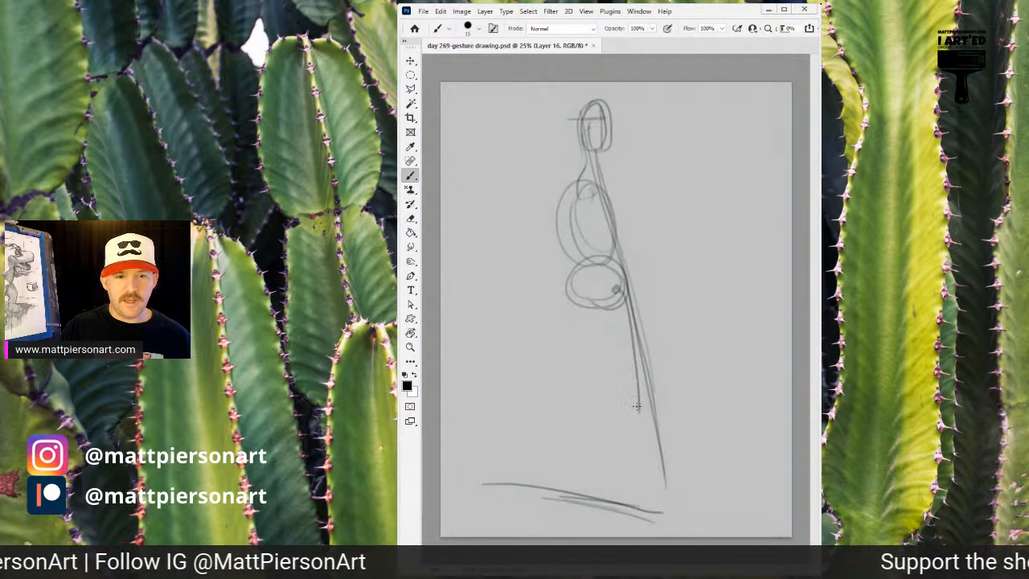
{"action": "left_click_drag", "start_coordinate": [631, 358], "coordinate": [655, 492]}
{"action": "left_click_drag", "start_coordinate": [562, 285], "coordinate": [543, 402]}
{"action": "left_click_drag", "start_coordinate": [551, 367], "coordinate": [529, 478]}
Clear the spread-legged figure and, on Layer 15, sketch head, ribcage and pelvis ovals and the first thigh
{"action": "key", "text": "Delete"}
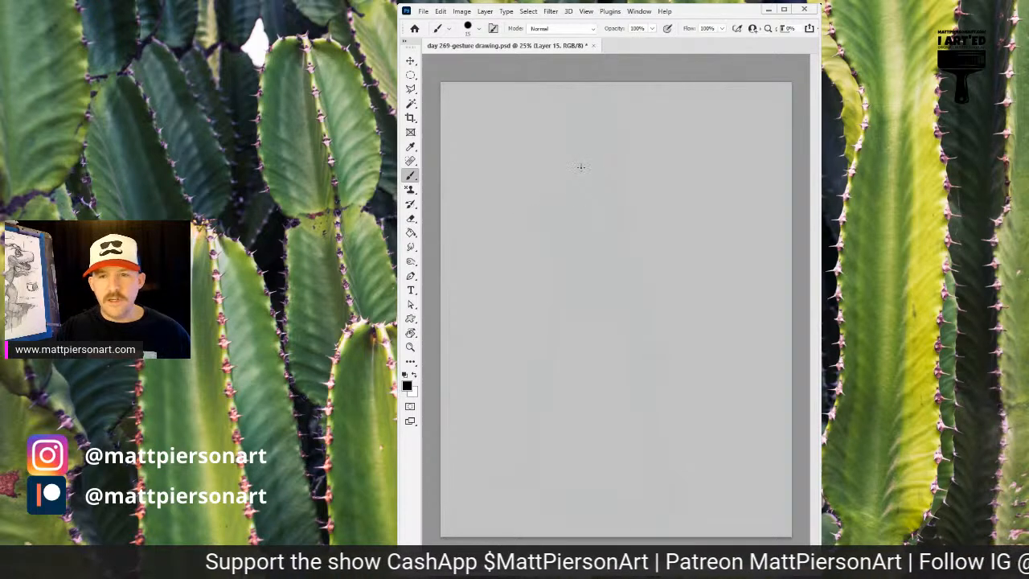
{"action": "mouse_move", "coordinate": [608, 125]}
{"action": "left_mouse_down"}
{"action": "mouse_move", "coordinate": [609, 168]}
{"action": "mouse_move", "coordinate": [621, 163]}
{"action": "mouse_move", "coordinate": [604, 120]}
{"action": "mouse_move", "coordinate": [613, 174]}
{"action": "mouse_move", "coordinate": [612, 109]}
{"action": "mouse_move", "coordinate": [620, 165]}
{"action": "mouse_move", "coordinate": [609, 239]}
{"action": "mouse_move", "coordinate": [625, 192]}
{"action": "mouse_move", "coordinate": [596, 254]}
{"action": "mouse_move", "coordinate": [644, 217]}
{"action": "mouse_move", "coordinate": [589, 233]}
{"action": "mouse_move", "coordinate": [636, 259]}
{"action": "mouse_move", "coordinate": [589, 253]}
{"action": "mouse_move", "coordinate": [646, 227]}
{"action": "mouse_move", "coordinate": [604, 276]}
{"action": "mouse_move", "coordinate": [607, 197]}
{"action": "left_mouse_up"}
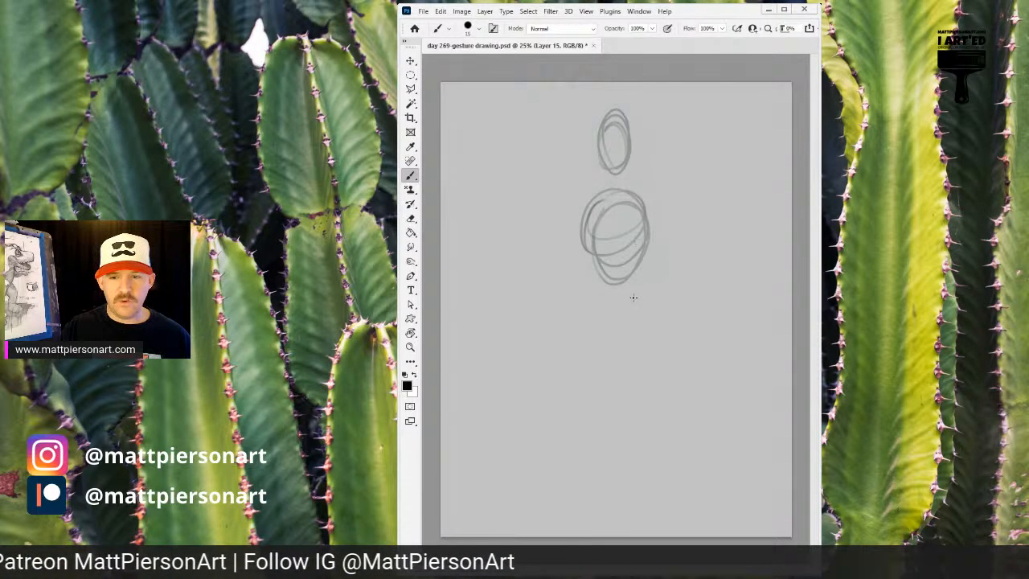
{"action": "mouse_move", "coordinate": [604, 299]}
{"action": "left_mouse_down"}
{"action": "mouse_move", "coordinate": [646, 308]}
{"action": "mouse_move", "coordinate": [629, 338]}
{"action": "mouse_move", "coordinate": [601, 311]}
{"action": "mouse_move", "coordinate": [657, 329]}
{"action": "mouse_move", "coordinate": [581, 322]}
{"action": "mouse_move", "coordinate": [643, 300]}
{"action": "mouse_move", "coordinate": [619, 342]}
{"action": "mouse_move", "coordinate": [649, 306]}
{"action": "mouse_move", "coordinate": [625, 428]}
{"action": "left_mouse_up"}
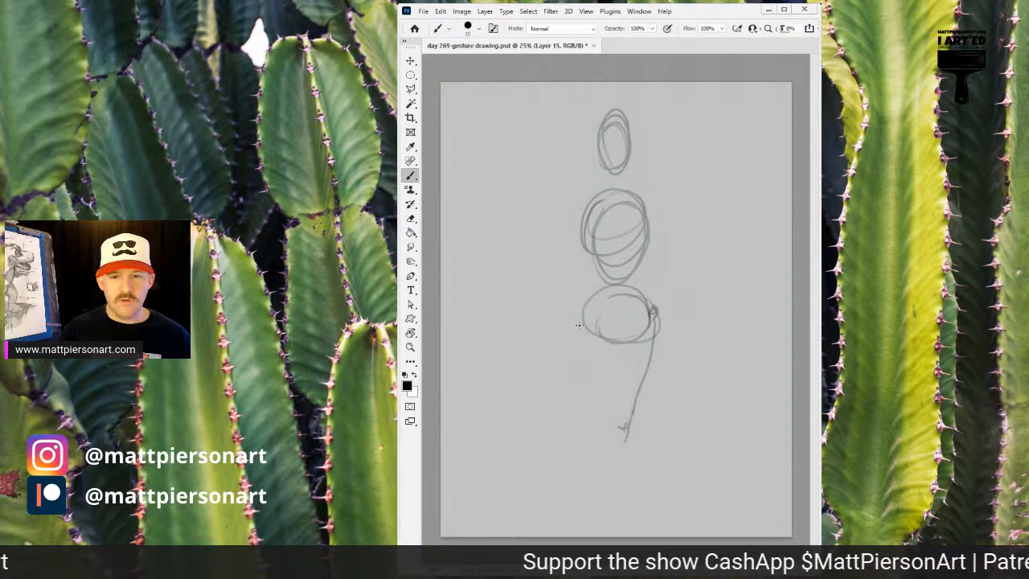
Complete the front-facing figure with the other thigh, both lower legs and feet, a hanging arm and a bent arm
{"action": "mouse_move", "coordinate": [578, 320]}
{"action": "left_mouse_down"}
{"action": "mouse_move", "coordinate": [585, 448]}
{"action": "mouse_move", "coordinate": [589, 418]}
{"action": "mouse_move", "coordinate": [624, 426]}
{"action": "mouse_move", "coordinate": [629, 446]}
{"action": "mouse_move", "coordinate": [627, 425]}
{"action": "mouse_move", "coordinate": [624, 468]}
{"action": "left_mouse_up"}
{"action": "left_click_drag", "start_coordinate": [630, 424], "coordinate": [614, 508]}
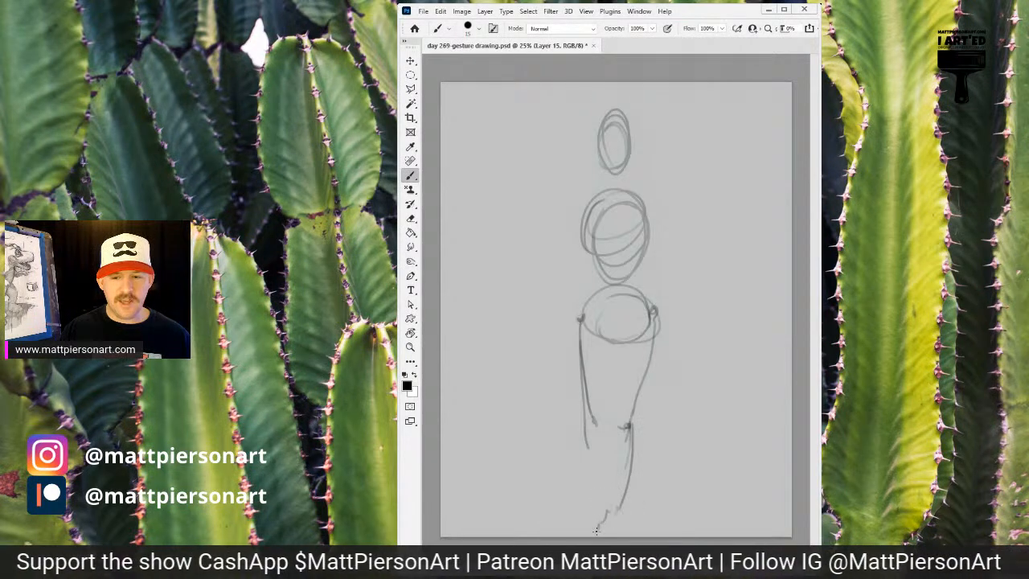
{"action": "mouse_move", "coordinate": [591, 425]}
{"action": "left_mouse_down"}
{"action": "mouse_move", "coordinate": [595, 456]}
{"action": "mouse_move", "coordinate": [590, 407]}
{"action": "mouse_move", "coordinate": [599, 491]}
{"action": "left_mouse_up"}
{"action": "mouse_move", "coordinate": [582, 233]}
{"action": "left_mouse_down"}
{"action": "mouse_move", "coordinate": [573, 210]}
{"action": "mouse_move", "coordinate": [556, 299]}
{"action": "left_mouse_up"}
{"action": "mouse_move", "coordinate": [646, 197]}
{"action": "left_mouse_down"}
{"action": "mouse_move", "coordinate": [658, 241]}
{"action": "mouse_move", "coordinate": [650, 196]}
{"action": "mouse_move", "coordinate": [686, 248]}
{"action": "mouse_move", "coordinate": [701, 224]}
{"action": "left_mouse_up"}
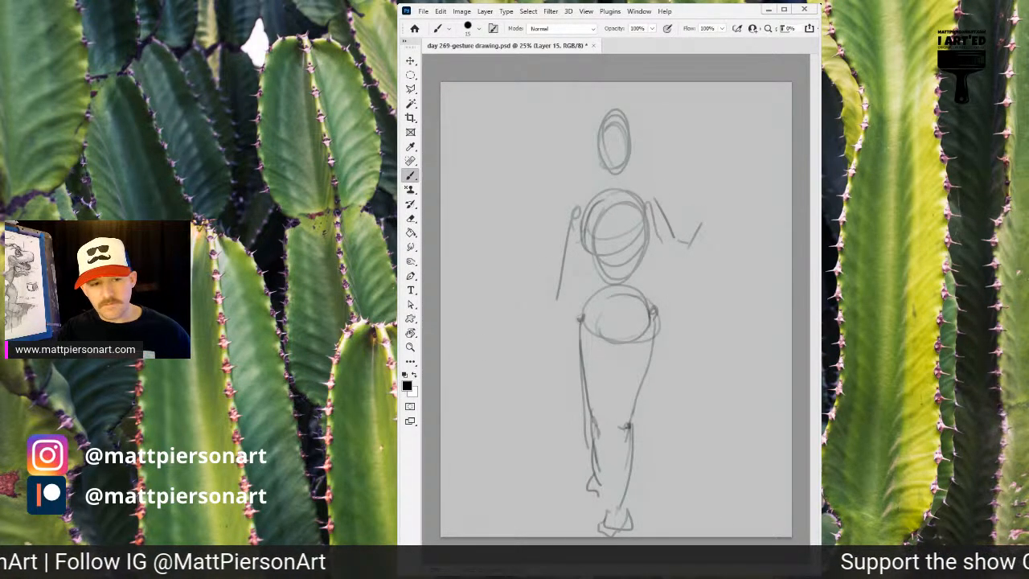
Clear the front-facing figure and sketch a seated figure on Layer 14 with torso, pelvis, folded legs, arms and head
{"action": "key", "text": "Delete"}
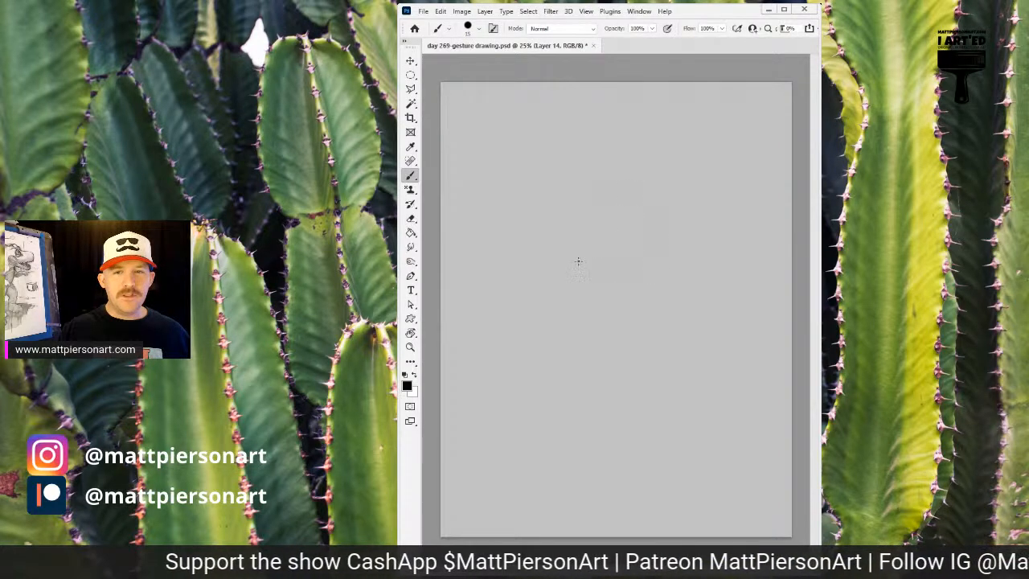
{"action": "mouse_move", "coordinate": [580, 277]}
{"action": "left_mouse_down"}
{"action": "mouse_move", "coordinate": [635, 202]}
{"action": "mouse_move", "coordinate": [604, 303]}
{"action": "mouse_move", "coordinate": [577, 261]}
{"action": "left_mouse_up"}
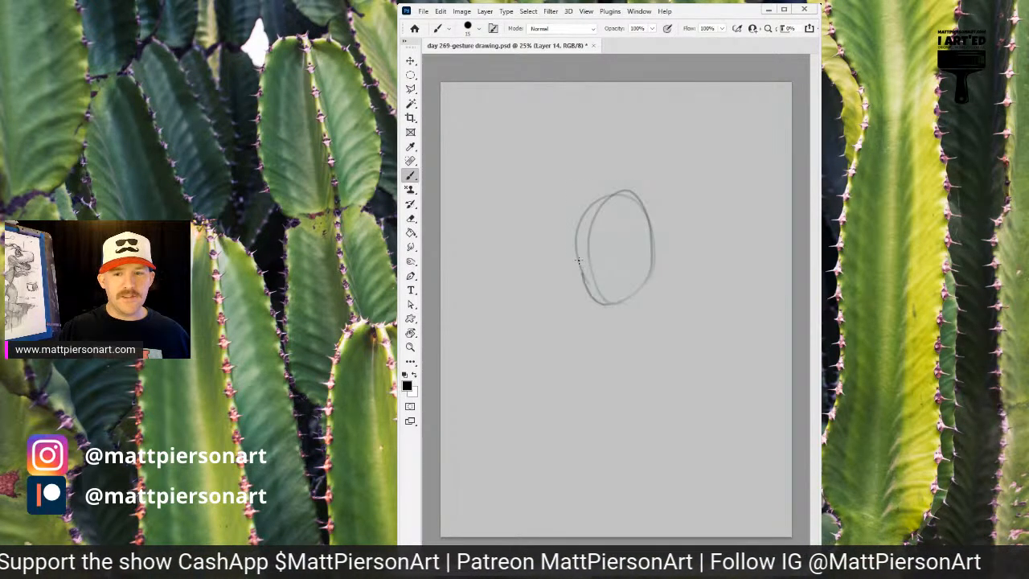
{"action": "mouse_move", "coordinate": [595, 329]}
{"action": "left_mouse_down"}
{"action": "mouse_move", "coordinate": [603, 372]}
{"action": "mouse_move", "coordinate": [647, 384]}
{"action": "mouse_move", "coordinate": [572, 368]}
{"action": "mouse_move", "coordinate": [575, 331]}
{"action": "mouse_move", "coordinate": [480, 343]}
{"action": "mouse_move", "coordinate": [617, 381]}
{"action": "mouse_move", "coordinate": [664, 326]}
{"action": "mouse_move", "coordinate": [699, 354]}
{"action": "mouse_move", "coordinate": [684, 366]}
{"action": "mouse_move", "coordinate": [553, 199]}
{"action": "mouse_move", "coordinate": [572, 222]}
{"action": "mouse_move", "coordinate": [560, 293]}
{"action": "mouse_move", "coordinate": [543, 281]}
{"action": "mouse_move", "coordinate": [478, 305]}
{"action": "mouse_move", "coordinate": [472, 330]}
{"action": "mouse_move", "coordinate": [582, 296]}
{"action": "mouse_move", "coordinate": [585, 235]}
{"action": "mouse_move", "coordinate": [570, 192]}
{"action": "mouse_move", "coordinate": [635, 178]}
{"action": "mouse_move", "coordinate": [636, 157]}
{"action": "mouse_move", "coordinate": [589, 121]}
{"action": "mouse_move", "coordinate": [583, 128]}
{"action": "mouse_move", "coordinate": [601, 83]}
{"action": "mouse_move", "coordinate": [667, 95]}
{"action": "mouse_move", "coordinate": [670, 183]}
{"action": "mouse_move", "coordinate": [655, 215]}
{"action": "left_mouse_up"}
{"action": "mouse_move", "coordinate": [579, 246]}
{"action": "left_mouse_down"}
{"action": "mouse_move", "coordinate": [675, 239]}
{"action": "mouse_move", "coordinate": [682, 309]}
{"action": "mouse_move", "coordinate": [672, 322]}
{"action": "left_mouse_up"}
{"action": "mouse_move", "coordinate": [595, 190]}
{"action": "left_mouse_down"}
{"action": "mouse_move", "coordinate": [584, 133]}
{"action": "mouse_move", "coordinate": [586, 177]}
{"action": "left_mouse_up"}
{"action": "left_click_drag", "start_coordinate": [584, 160], "coordinate": [601, 157]}
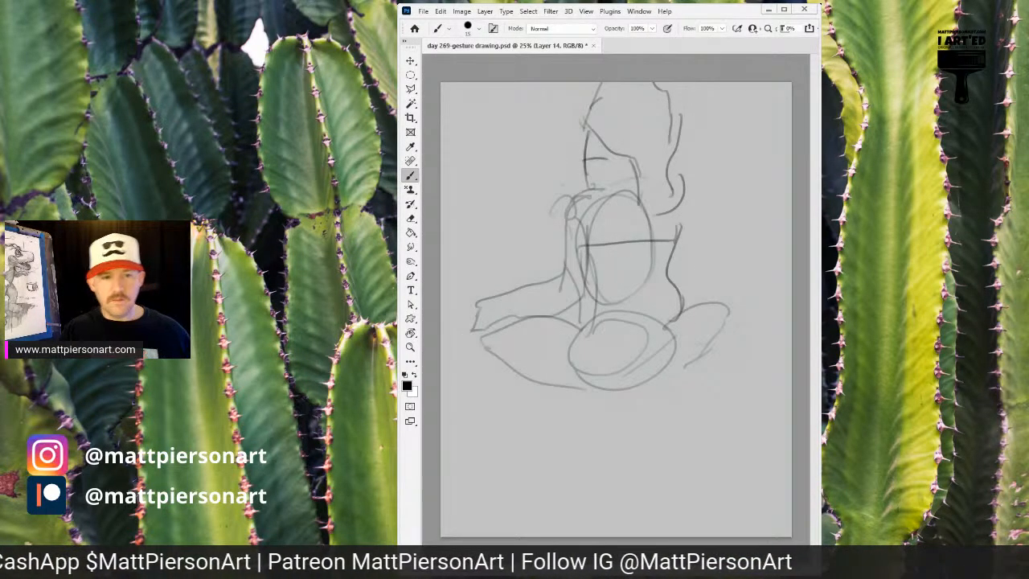
Clear the seated figure and sketch a full standing figure on Layer 13 with one arm extended across at shoulder height
{"action": "key", "text": "Delete"}
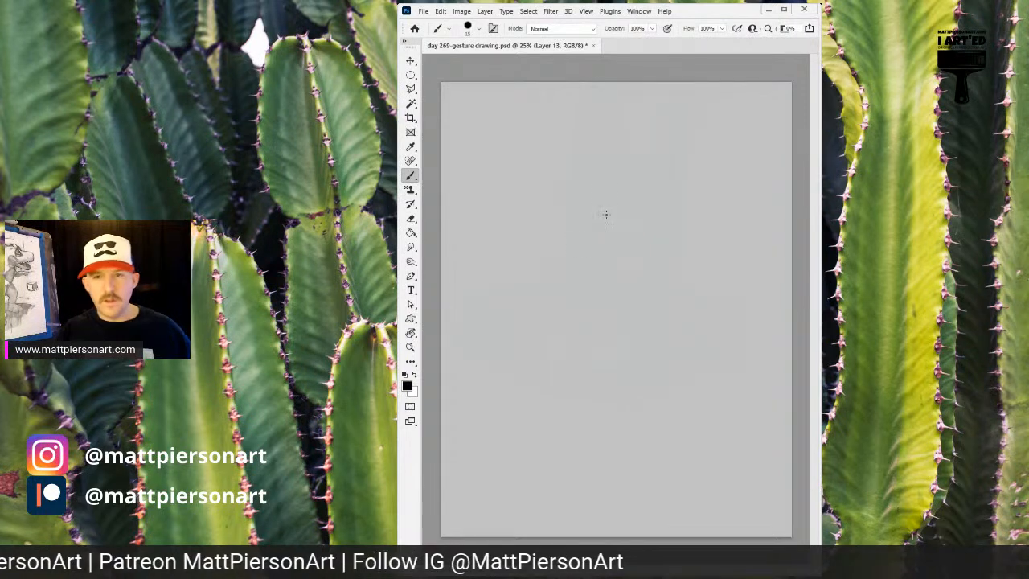
{"action": "mouse_move", "coordinate": [605, 125]}
{"action": "left_mouse_down"}
{"action": "mouse_move", "coordinate": [627, 149]}
{"action": "mouse_move", "coordinate": [611, 167]}
{"action": "mouse_move", "coordinate": [633, 144]}
{"action": "mouse_move", "coordinate": [607, 184]}
{"action": "mouse_move", "coordinate": [654, 196]}
{"action": "mouse_move", "coordinate": [585, 218]}
{"action": "mouse_move", "coordinate": [643, 215]}
{"action": "mouse_move", "coordinate": [640, 317]}
{"action": "mouse_move", "coordinate": [652, 260]}
{"action": "mouse_move", "coordinate": [649, 299]}
{"action": "mouse_move", "coordinate": [630, 339]}
{"action": "mouse_move", "coordinate": [613, 320]}
{"action": "mouse_move", "coordinate": [607, 384]}
{"action": "mouse_move", "coordinate": [637, 460]}
{"action": "left_mouse_up"}
{"action": "mouse_move", "coordinate": [644, 393]}
{"action": "left_mouse_down"}
{"action": "mouse_move", "coordinate": [655, 473]}
{"action": "mouse_move", "coordinate": [633, 501]}
{"action": "mouse_move", "coordinate": [660, 506]}
{"action": "mouse_move", "coordinate": [669, 458]}
{"action": "mouse_move", "coordinate": [635, 365]}
{"action": "mouse_move", "coordinate": [657, 262]}
{"action": "mouse_move", "coordinate": [592, 324]}
{"action": "mouse_move", "coordinate": [628, 323]}
{"action": "mouse_move", "coordinate": [619, 312]}
{"action": "mouse_move", "coordinate": [575, 315]}
{"action": "mouse_move", "coordinate": [581, 393]}
{"action": "mouse_move", "coordinate": [581, 362]}
{"action": "mouse_move", "coordinate": [609, 421]}
{"action": "mouse_move", "coordinate": [592, 316]}
{"action": "mouse_move", "coordinate": [611, 262]}
{"action": "mouse_move", "coordinate": [582, 315]}
{"action": "mouse_move", "coordinate": [597, 224]}
{"action": "mouse_move", "coordinate": [534, 213]}
{"action": "mouse_move", "coordinate": [593, 187]}
{"action": "mouse_move", "coordinate": [528, 197]}
{"action": "mouse_move", "coordinate": [554, 253]}
{"action": "mouse_move", "coordinate": [528, 223]}
{"action": "mouse_move", "coordinate": [651, 187]}
{"action": "mouse_move", "coordinate": [652, 233]}
{"action": "left_mouse_up"}
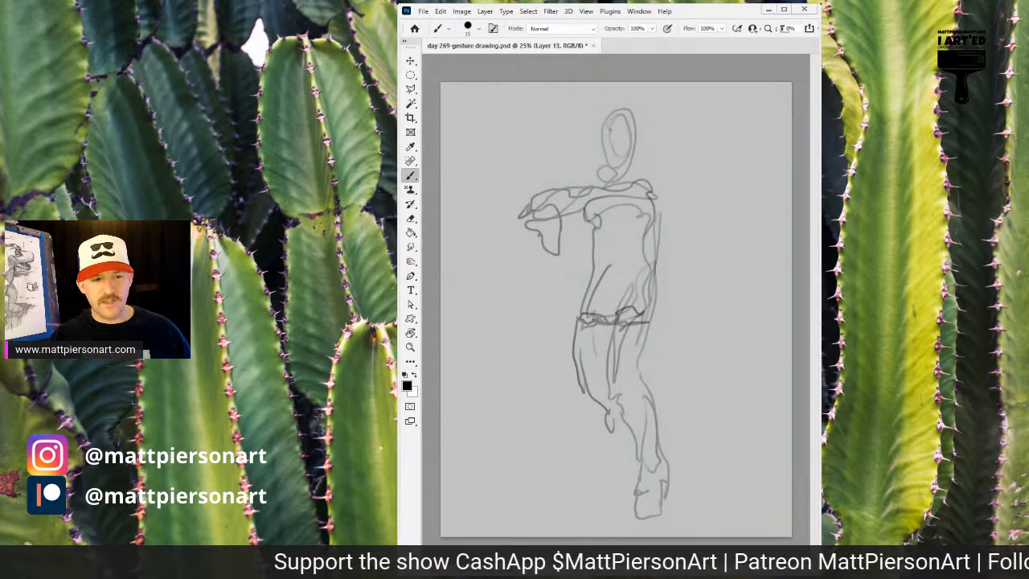
Clear the figure with the extended arm and, on Layer 12, sketch a head, torso, hips and an arm bent over the head
{"action": "key", "text": "Delete"}
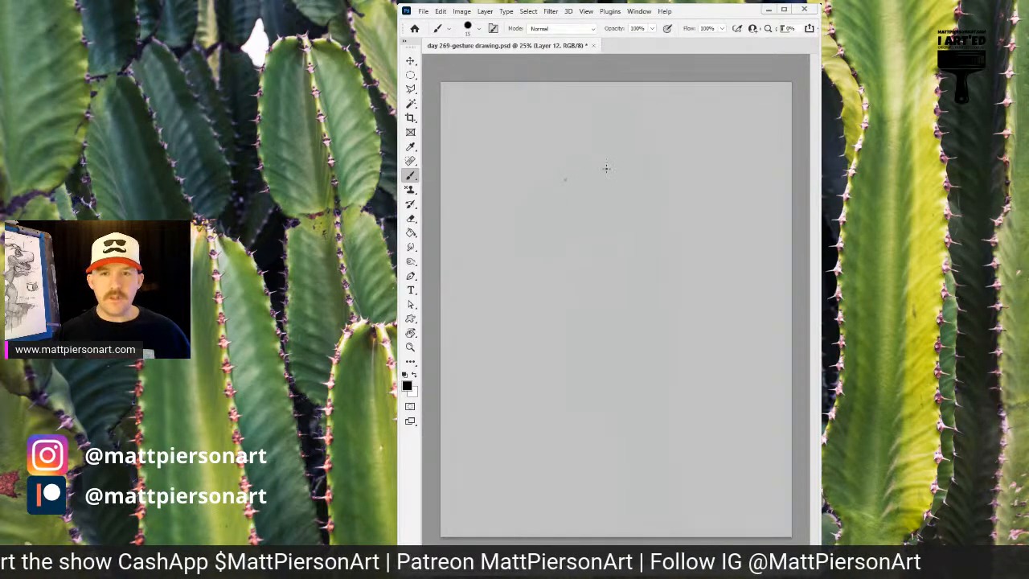
{"action": "mouse_move", "coordinate": [606, 152]}
{"action": "left_mouse_down"}
{"action": "mouse_move", "coordinate": [637, 135]}
{"action": "mouse_move", "coordinate": [619, 167]}
{"action": "mouse_move", "coordinate": [607, 158]}
{"action": "mouse_move", "coordinate": [606, 119]}
{"action": "mouse_move", "coordinate": [645, 164]}
{"action": "mouse_move", "coordinate": [641, 142]}
{"action": "mouse_move", "coordinate": [648, 149]}
{"action": "left_mouse_up"}
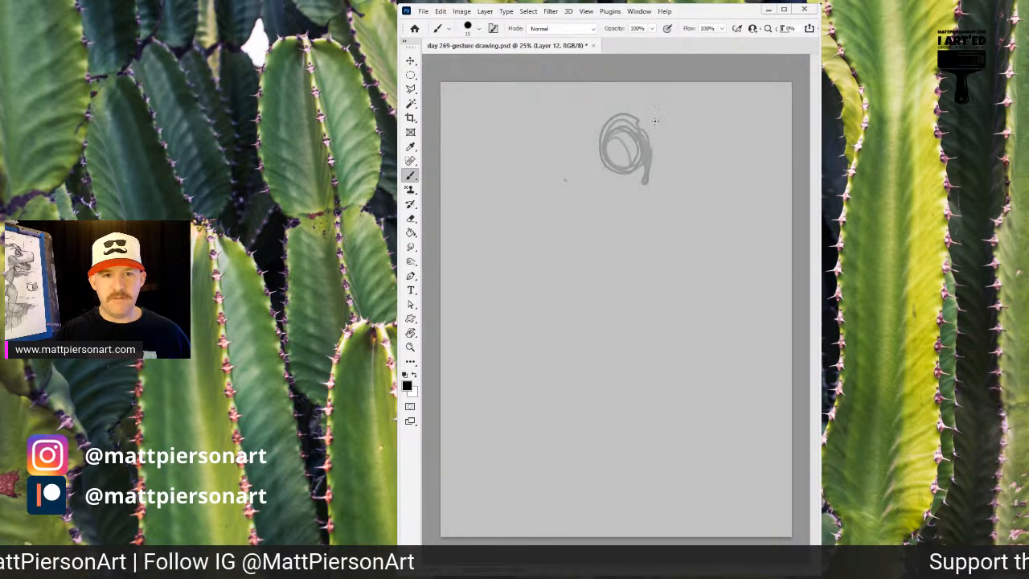
{"action": "mouse_move", "coordinate": [645, 151]}
{"action": "left_mouse_down"}
{"action": "mouse_move", "coordinate": [644, 188]}
{"action": "mouse_move", "coordinate": [591, 198]}
{"action": "mouse_move", "coordinate": [611, 275]}
{"action": "mouse_move", "coordinate": [607, 149]}
{"action": "mouse_move", "coordinate": [641, 178]}
{"action": "mouse_move", "coordinate": [646, 137]}
{"action": "mouse_move", "coordinate": [621, 122]}
{"action": "mouse_move", "coordinate": [611, 157]}
{"action": "mouse_move", "coordinate": [653, 260]}
{"action": "mouse_move", "coordinate": [654, 302]}
{"action": "mouse_move", "coordinate": [639, 301]}
{"action": "mouse_move", "coordinate": [646, 321]}
{"action": "mouse_move", "coordinate": [656, 303]}
{"action": "mouse_move", "coordinate": [673, 305]}
{"action": "mouse_move", "coordinate": [649, 325]}
{"action": "mouse_move", "coordinate": [596, 306]}
{"action": "mouse_move", "coordinate": [636, 345]}
{"action": "mouse_move", "coordinate": [674, 292]}
{"action": "mouse_move", "coordinate": [655, 190]}
{"action": "mouse_move", "coordinate": [608, 194]}
{"action": "mouse_move", "coordinate": [581, 243]}
{"action": "mouse_move", "coordinate": [580, 277]}
{"action": "mouse_move", "coordinate": [591, 239]}
{"action": "mouse_move", "coordinate": [598, 297]}
{"action": "mouse_move", "coordinate": [597, 227]}
{"action": "mouse_move", "coordinate": [558, 163]}
{"action": "mouse_move", "coordinate": [559, 121]}
{"action": "mouse_move", "coordinate": [593, 99]}
{"action": "mouse_move", "coordinate": [610, 113]}
{"action": "mouse_move", "coordinate": [591, 122]}
{"action": "mouse_move", "coordinate": [635, 106]}
{"action": "left_mouse_up"}
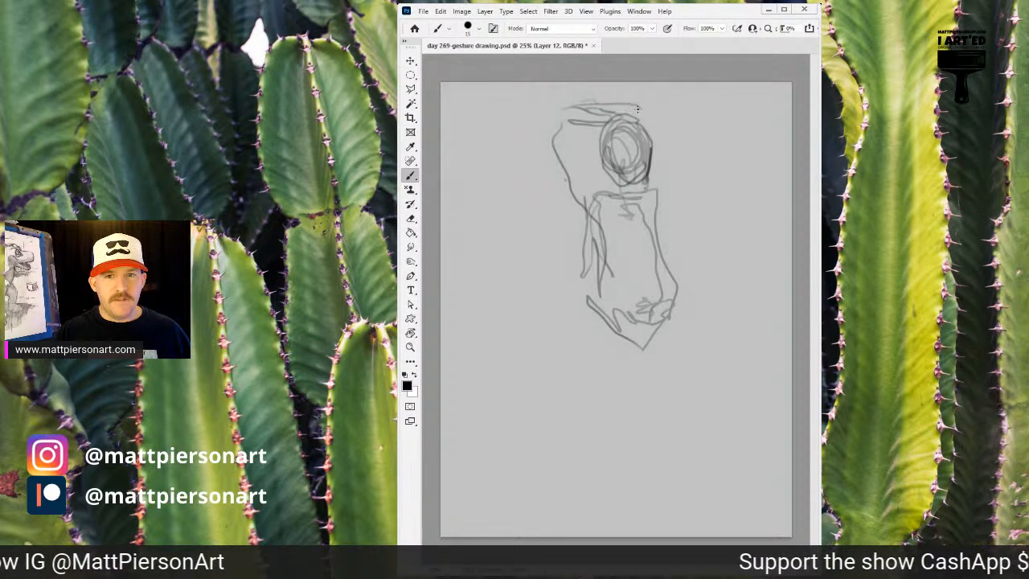
Clear the raised-arm figure and, on Layer 11, sketch a torso oval, side contours for the arms, and the pelvis below
{"action": "key", "text": "Delete"}
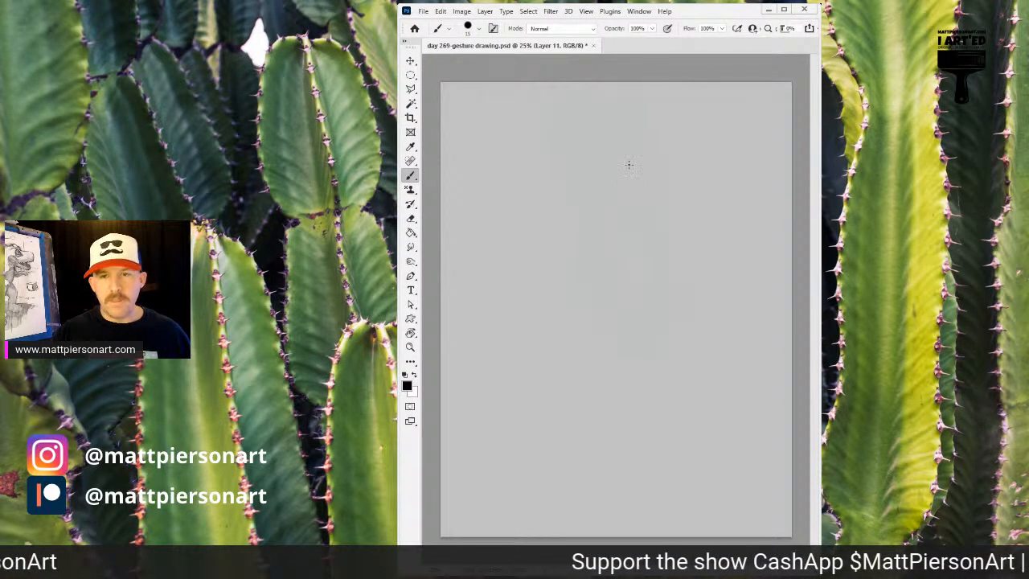
{"action": "mouse_move", "coordinate": [569, 246]}
{"action": "left_mouse_down"}
{"action": "mouse_move", "coordinate": [629, 198]}
{"action": "mouse_move", "coordinate": [598, 262]}
{"action": "mouse_move", "coordinate": [610, 165]}
{"action": "mouse_move", "coordinate": [634, 252]}
{"action": "mouse_move", "coordinate": [588, 223]}
{"action": "mouse_move", "coordinate": [646, 194]}
{"action": "mouse_move", "coordinate": [609, 280]}
{"action": "mouse_move", "coordinate": [595, 197]}
{"action": "mouse_move", "coordinate": [579, 216]}
{"action": "mouse_move", "coordinate": [583, 194]}
{"action": "mouse_move", "coordinate": [556, 189]}
{"action": "mouse_move", "coordinate": [534, 245]}
{"action": "mouse_move", "coordinate": [542, 285]}
{"action": "left_mouse_up"}
{"action": "left_click_drag", "start_coordinate": [564, 183], "coordinate": [550, 274]}
{"action": "mouse_move", "coordinate": [566, 183]}
{"action": "left_mouse_down"}
{"action": "mouse_move", "coordinate": [546, 238]}
{"action": "mouse_move", "coordinate": [547, 228]}
{"action": "mouse_move", "coordinate": [574, 281]}
{"action": "mouse_move", "coordinate": [652, 324]}
{"action": "mouse_move", "coordinate": [645, 348]}
{"action": "mouse_move", "coordinate": [619, 344]}
{"action": "mouse_move", "coordinate": [625, 318]}
{"action": "left_mouse_up"}
{"action": "mouse_move", "coordinate": [555, 273]}
{"action": "left_mouse_down"}
{"action": "mouse_move", "coordinate": [578, 167]}
{"action": "mouse_move", "coordinate": [642, 253]}
{"action": "mouse_move", "coordinate": [665, 172]}
{"action": "mouse_move", "coordinate": [679, 270]}
{"action": "mouse_move", "coordinate": [667, 309]}
{"action": "mouse_move", "coordinate": [611, 293]}
{"action": "mouse_move", "coordinate": [579, 306]}
{"action": "mouse_move", "coordinate": [647, 310]}
{"action": "mouse_move", "coordinate": [587, 318]}
{"action": "mouse_move", "coordinate": [614, 328]}
{"action": "mouse_move", "coordinate": [595, 321]}
{"action": "mouse_move", "coordinate": [643, 330]}
{"action": "mouse_move", "coordinate": [572, 302]}
{"action": "mouse_move", "coordinate": [654, 307]}
{"action": "mouse_move", "coordinate": [575, 312]}
{"action": "mouse_move", "coordinate": [621, 342]}
{"action": "mouse_move", "coordinate": [628, 362]}
{"action": "left_mouse_up"}
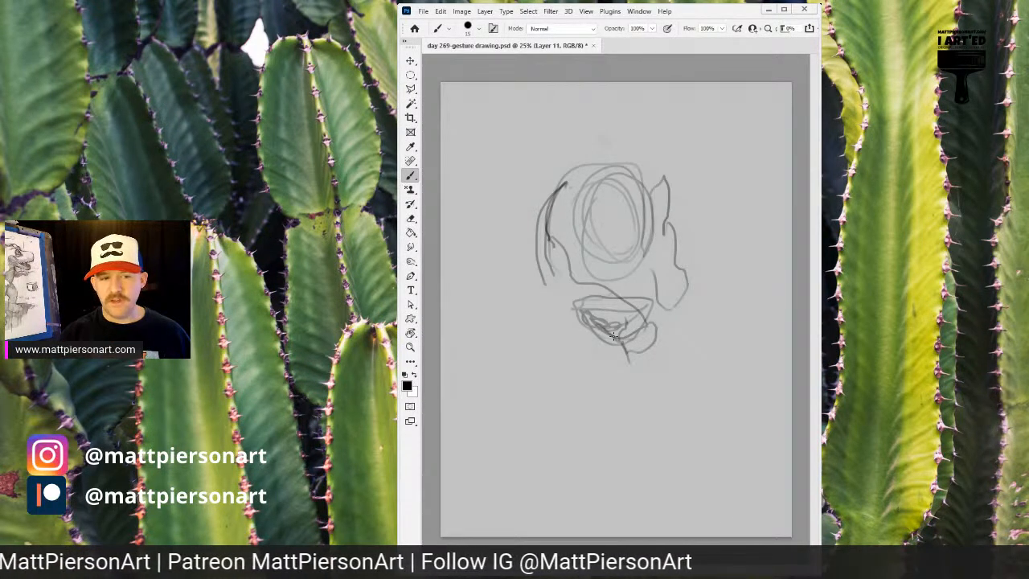
Clear the Layer 11 sketch, move to blank Layer 10, and sketch a head oval above larger torso ovals
{"action": "key", "text": "Delete"}
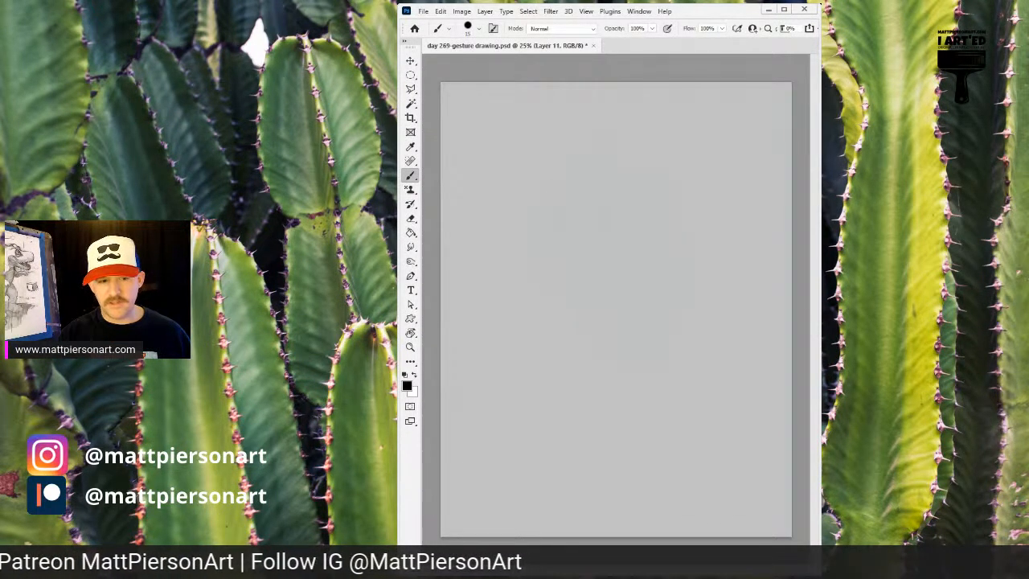
{"action": "key", "text": "alt+["}
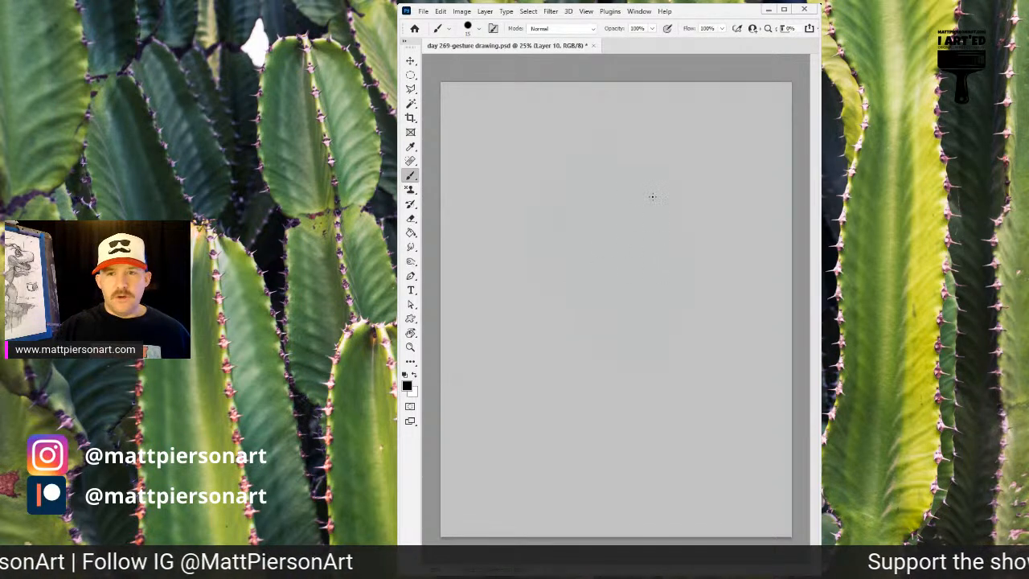
{"action": "mouse_move", "coordinate": [593, 149]}
{"action": "left_mouse_down"}
{"action": "mouse_move", "coordinate": [610, 182]}
{"action": "mouse_move", "coordinate": [588, 143]}
{"action": "mouse_move", "coordinate": [629, 171]}
{"action": "mouse_move", "coordinate": [582, 178]}
{"action": "mouse_move", "coordinate": [600, 123]}
{"action": "mouse_move", "coordinate": [627, 159]}
{"action": "mouse_move", "coordinate": [603, 192]}
{"action": "mouse_move", "coordinate": [585, 137]}
{"action": "mouse_move", "coordinate": [606, 125]}
{"action": "mouse_move", "coordinate": [619, 178]}
{"action": "left_mouse_up"}
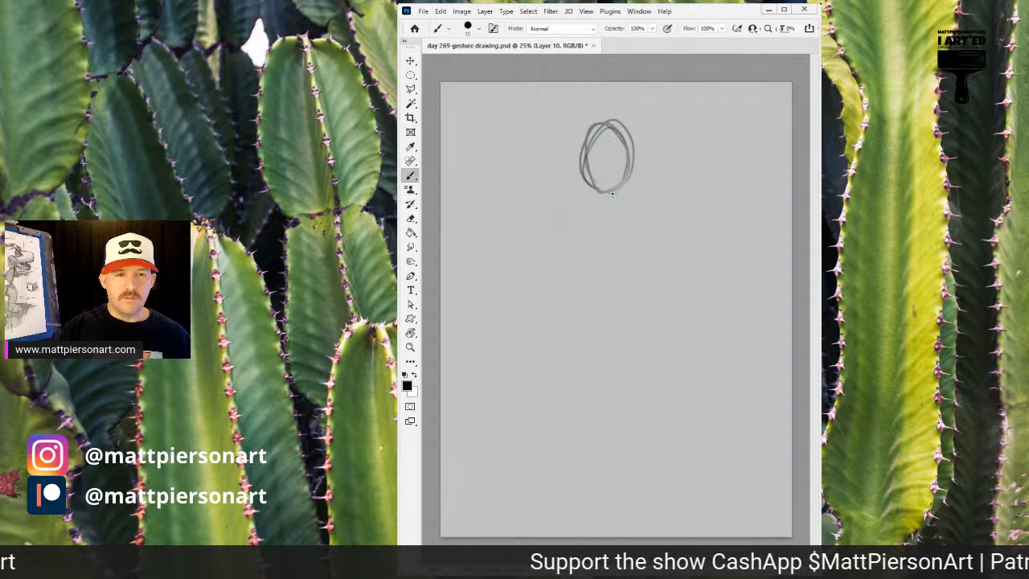
{"action": "mouse_move", "coordinate": [569, 230]}
{"action": "left_mouse_down"}
{"action": "mouse_move", "coordinate": [617, 218]}
{"action": "mouse_move", "coordinate": [645, 260]}
{"action": "mouse_move", "coordinate": [589, 286]}
{"action": "mouse_move", "coordinate": [579, 209]}
{"action": "mouse_move", "coordinate": [645, 215]}
{"action": "mouse_move", "coordinate": [660, 297]}
{"action": "mouse_move", "coordinate": [619, 331]}
{"action": "mouse_move", "coordinate": [578, 252]}
{"action": "mouse_move", "coordinate": [619, 203]}
{"action": "mouse_move", "coordinate": [650, 287]}
{"action": "mouse_move", "coordinate": [591, 314]}
{"action": "mouse_move", "coordinate": [575, 235]}
{"action": "left_mouse_up"}
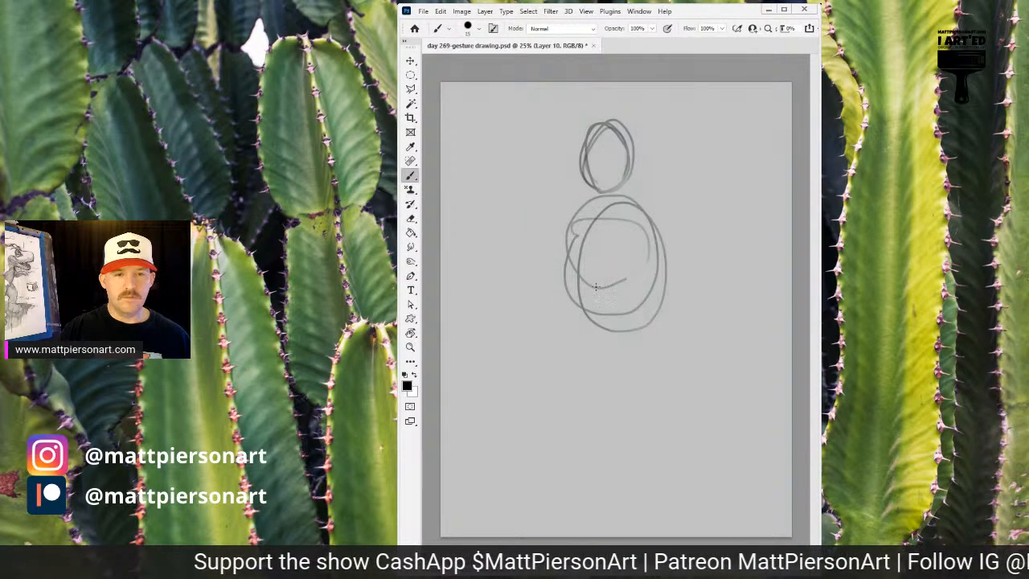
Sketch the pelvis oval, crossed legs and one raised arm to build the cross-legged seated figure
{"action": "mouse_move", "coordinate": [589, 350]}
{"action": "left_mouse_down"}
{"action": "mouse_move", "coordinate": [623, 371]}
{"action": "mouse_move", "coordinate": [643, 341]}
{"action": "mouse_move", "coordinate": [576, 318]}
{"action": "mouse_move", "coordinate": [602, 354]}
{"action": "mouse_move", "coordinate": [508, 371]}
{"action": "mouse_move", "coordinate": [534, 389]}
{"action": "mouse_move", "coordinate": [580, 376]}
{"action": "left_mouse_up"}
{"action": "mouse_move", "coordinate": [647, 326]}
{"action": "left_mouse_down"}
{"action": "mouse_move", "coordinate": [716, 313]}
{"action": "mouse_move", "coordinate": [723, 346]}
{"action": "mouse_move", "coordinate": [667, 391]}
{"action": "mouse_move", "coordinate": [594, 391]}
{"action": "mouse_move", "coordinate": [553, 362]}
{"action": "mouse_move", "coordinate": [555, 352]}
{"action": "mouse_move", "coordinate": [652, 395]}
{"action": "mouse_move", "coordinate": [716, 370]}
{"action": "mouse_move", "coordinate": [716, 389]}
{"action": "mouse_move", "coordinate": [697, 410]}
{"action": "mouse_move", "coordinate": [646, 415]}
{"action": "mouse_move", "coordinate": [550, 397]}
{"action": "mouse_move", "coordinate": [542, 411]}
{"action": "mouse_move", "coordinate": [597, 417]}
{"action": "left_mouse_up"}
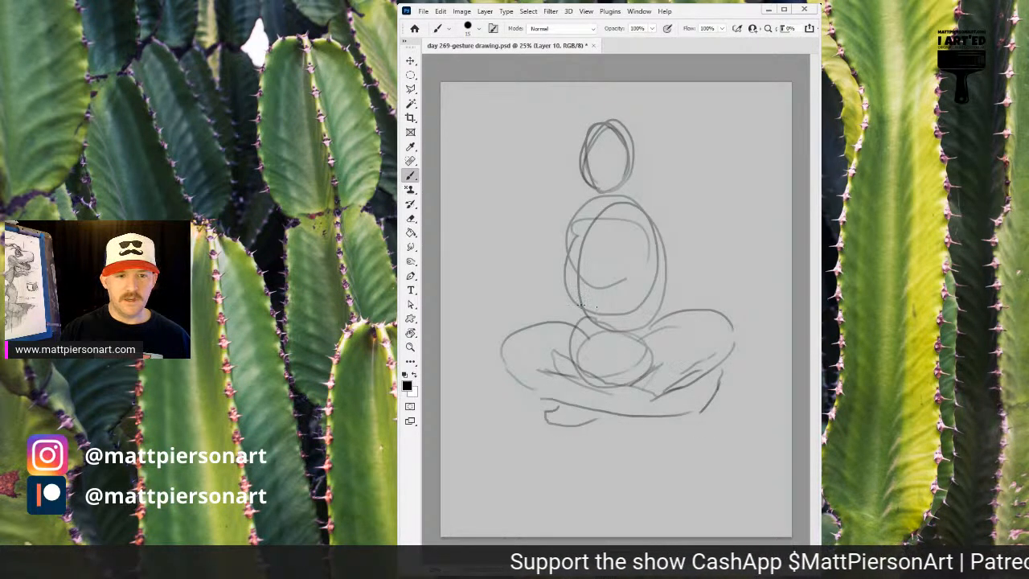
{"action": "mouse_move", "coordinate": [569, 245]}
{"action": "left_mouse_down"}
{"action": "mouse_move", "coordinate": [557, 275]}
{"action": "mouse_move", "coordinate": [527, 281]}
{"action": "mouse_move", "coordinate": [501, 209]}
{"action": "mouse_move", "coordinate": [515, 156]}
{"action": "mouse_move", "coordinate": [531, 197]}
{"action": "left_mouse_up"}
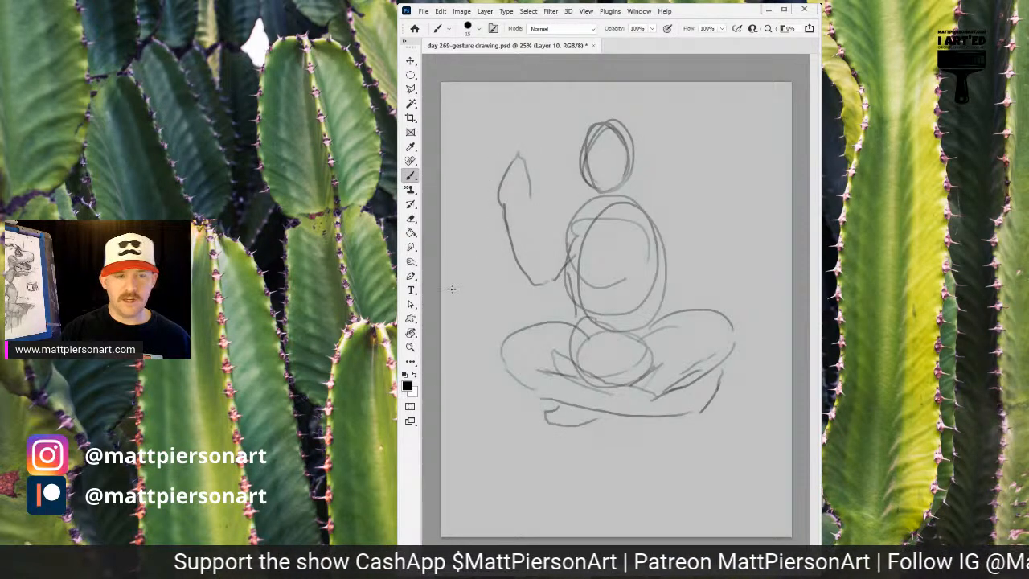
Clear the seated figure and, on Layer 9, sketch a standing pose with a head oval, torso, pelvis and one supporting leg
{"action": "key", "text": "Delete"}
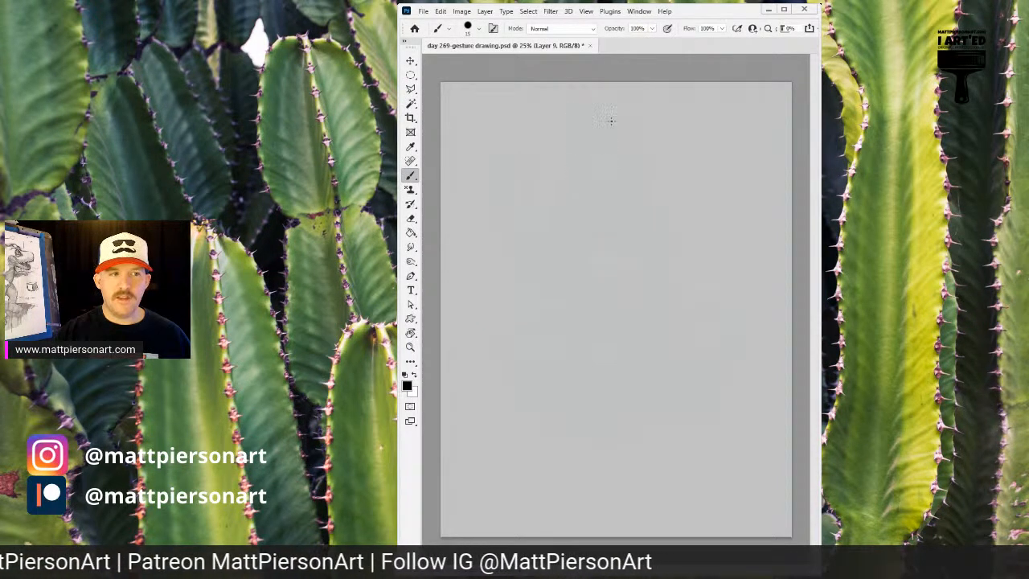
{"action": "mouse_move", "coordinate": [610, 115]}
{"action": "left_mouse_down"}
{"action": "mouse_move", "coordinate": [613, 162]}
{"action": "mouse_move", "coordinate": [621, 119]}
{"action": "mouse_move", "coordinate": [601, 158]}
{"action": "mouse_move", "coordinate": [616, 112]}
{"action": "mouse_move", "coordinate": [622, 165]}
{"action": "mouse_move", "coordinate": [601, 118]}
{"action": "mouse_move", "coordinate": [631, 142]}
{"action": "mouse_move", "coordinate": [604, 162]}
{"action": "mouse_move", "coordinate": [613, 107]}
{"action": "mouse_move", "coordinate": [632, 157]}
{"action": "left_mouse_up"}
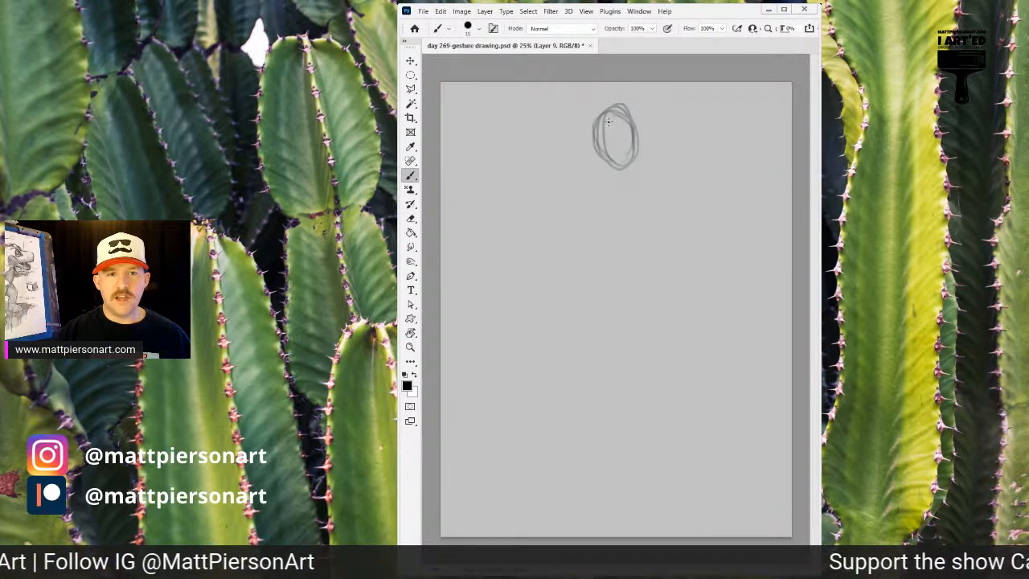
{"action": "mouse_move", "coordinate": [605, 119]}
{"action": "left_mouse_down"}
{"action": "mouse_move", "coordinate": [616, 172]}
{"action": "mouse_move", "coordinate": [611, 149]}
{"action": "mouse_move", "coordinate": [616, 170]}
{"action": "mouse_move", "coordinate": [615, 160]}
{"action": "mouse_move", "coordinate": [629, 170]}
{"action": "mouse_move", "coordinate": [632, 161]}
{"action": "mouse_move", "coordinate": [628, 169]}
{"action": "mouse_move", "coordinate": [618, 107]}
{"action": "mouse_move", "coordinate": [600, 122]}
{"action": "mouse_move", "coordinate": [610, 157]}
{"action": "mouse_move", "coordinate": [595, 118]}
{"action": "mouse_move", "coordinate": [605, 167]}
{"action": "mouse_move", "coordinate": [617, 169]}
{"action": "mouse_move", "coordinate": [610, 199]}
{"action": "mouse_move", "coordinate": [595, 203]}
{"action": "mouse_move", "coordinate": [604, 264]}
{"action": "mouse_move", "coordinate": [586, 208]}
{"action": "mouse_move", "coordinate": [604, 266]}
{"action": "mouse_move", "coordinate": [593, 190]}
{"action": "mouse_move", "coordinate": [639, 208]}
{"action": "mouse_move", "coordinate": [638, 187]}
{"action": "mouse_move", "coordinate": [649, 266]}
{"action": "mouse_move", "coordinate": [620, 272]}
{"action": "mouse_move", "coordinate": [589, 214]}
{"action": "left_mouse_up"}
{"action": "mouse_move", "coordinate": [614, 278]}
{"action": "left_mouse_down"}
{"action": "mouse_move", "coordinate": [586, 321]}
{"action": "mouse_move", "coordinate": [636, 321]}
{"action": "mouse_move", "coordinate": [605, 333]}
{"action": "mouse_move", "coordinate": [656, 288]}
{"action": "mouse_move", "coordinate": [605, 322]}
{"action": "mouse_move", "coordinate": [612, 309]}
{"action": "mouse_move", "coordinate": [623, 313]}
{"action": "mouse_move", "coordinate": [647, 401]}
{"action": "mouse_move", "coordinate": [631, 468]}
{"action": "mouse_move", "coordinate": [644, 492]}
{"action": "left_mouse_up"}
{"action": "left_click_drag", "start_coordinate": [580, 304], "coordinate": [603, 335]}
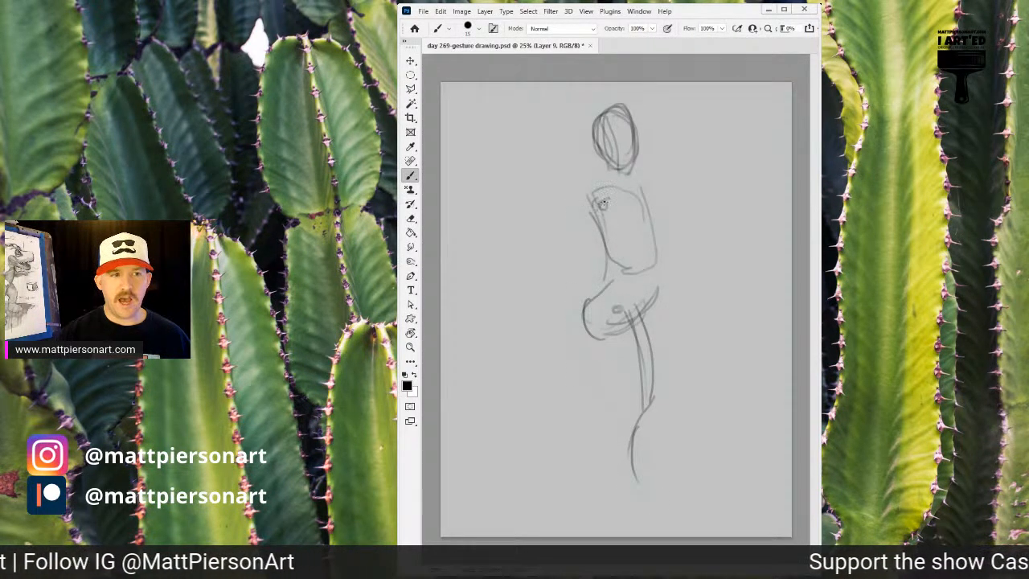
{"action": "mouse_move", "coordinate": [599, 207]}
{"action": "left_mouse_down"}
{"action": "mouse_move", "coordinate": [593, 253]}
{"action": "mouse_move", "coordinate": [604, 274]}
{"action": "mouse_move", "coordinate": [635, 234]}
{"action": "mouse_move", "coordinate": [645, 198]}
{"action": "mouse_move", "coordinate": [648, 221]}
{"action": "left_mouse_up"}
Clear the Layer 9 figure and, on Layer 8, sketch a head oval with a curved spine line flowing down from it
{"action": "key", "text": "Delete"}
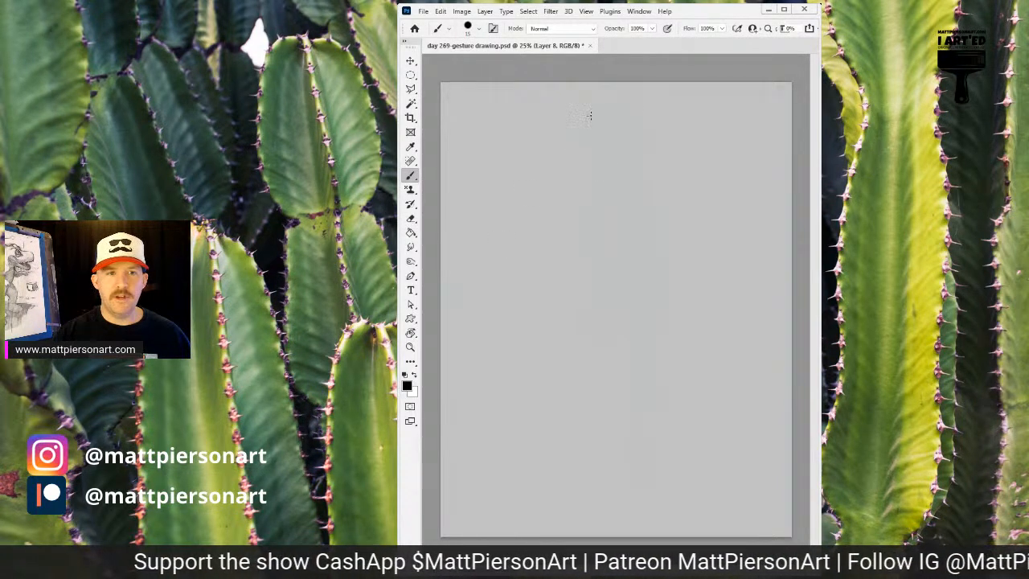
{"action": "mouse_move", "coordinate": [599, 133]}
{"action": "left_mouse_down"}
{"action": "mouse_move", "coordinate": [627, 143]}
{"action": "mouse_move", "coordinate": [594, 152]}
{"action": "mouse_move", "coordinate": [611, 110]}
{"action": "mouse_move", "coordinate": [612, 173]}
{"action": "mouse_move", "coordinate": [599, 117]}
{"action": "left_mouse_up"}
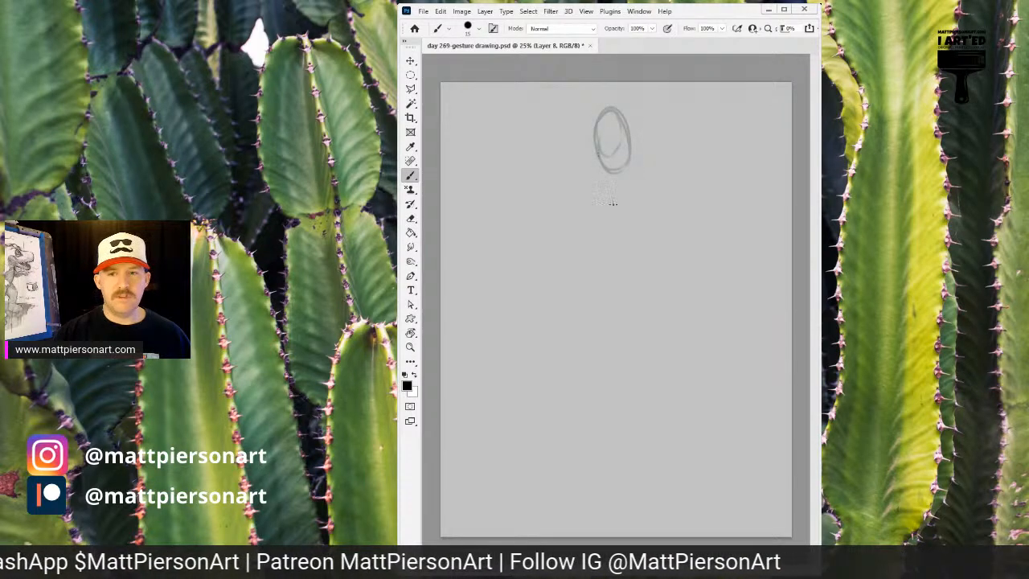
{"action": "mouse_move", "coordinate": [604, 176]}
{"action": "left_mouse_down"}
{"action": "mouse_move", "coordinate": [643, 304]}
{"action": "mouse_move", "coordinate": [643, 345]}
{"action": "left_mouse_up"}
{"action": "mouse_move", "coordinate": [615, 233]}
{"action": "left_mouse_down"}
{"action": "mouse_move", "coordinate": [630, 310]}
{"action": "mouse_move", "coordinate": [621, 229]}
{"action": "mouse_move", "coordinate": [630, 319]}
{"action": "left_mouse_up"}
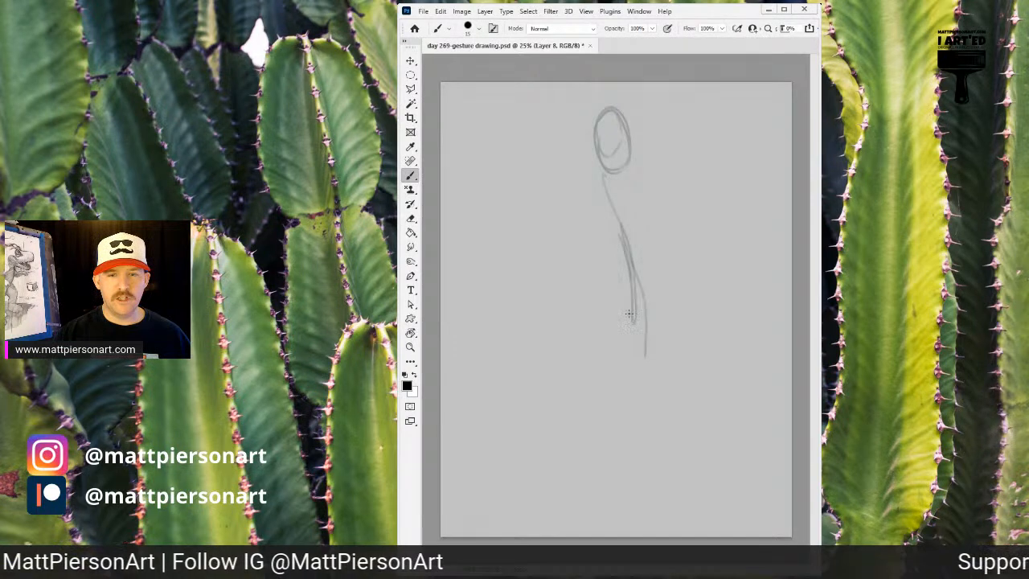
Build the shoulders, ribcage and hips around the spine line with angular side contours
{"action": "mouse_move", "coordinate": [586, 188]}
{"action": "left_mouse_down"}
{"action": "mouse_move", "coordinate": [609, 251]}
{"action": "mouse_move", "coordinate": [576, 177]}
{"action": "mouse_move", "coordinate": [595, 170]}
{"action": "mouse_move", "coordinate": [641, 211]}
{"action": "mouse_move", "coordinate": [669, 271]}
{"action": "left_mouse_up"}
{"action": "mouse_move", "coordinate": [662, 228]}
{"action": "left_mouse_down"}
{"action": "mouse_move", "coordinate": [621, 257]}
{"action": "mouse_move", "coordinate": [653, 251]}
{"action": "mouse_move", "coordinate": [631, 267]}
{"action": "mouse_move", "coordinate": [656, 247]}
{"action": "mouse_move", "coordinate": [660, 222]}
{"action": "mouse_move", "coordinate": [643, 261]}
{"action": "mouse_move", "coordinate": [631, 266]}
{"action": "mouse_move", "coordinate": [601, 242]}
{"action": "mouse_move", "coordinate": [613, 264]}
{"action": "mouse_move", "coordinate": [611, 304]}
{"action": "mouse_move", "coordinate": [615, 270]}
{"action": "mouse_move", "coordinate": [603, 317]}
{"action": "mouse_move", "coordinate": [651, 345]}
{"action": "left_mouse_up"}
{"action": "left_click_drag", "start_coordinate": [669, 347], "coordinate": [672, 260]}
{"action": "left_click_drag", "start_coordinate": [668, 271], "coordinate": [669, 309]}
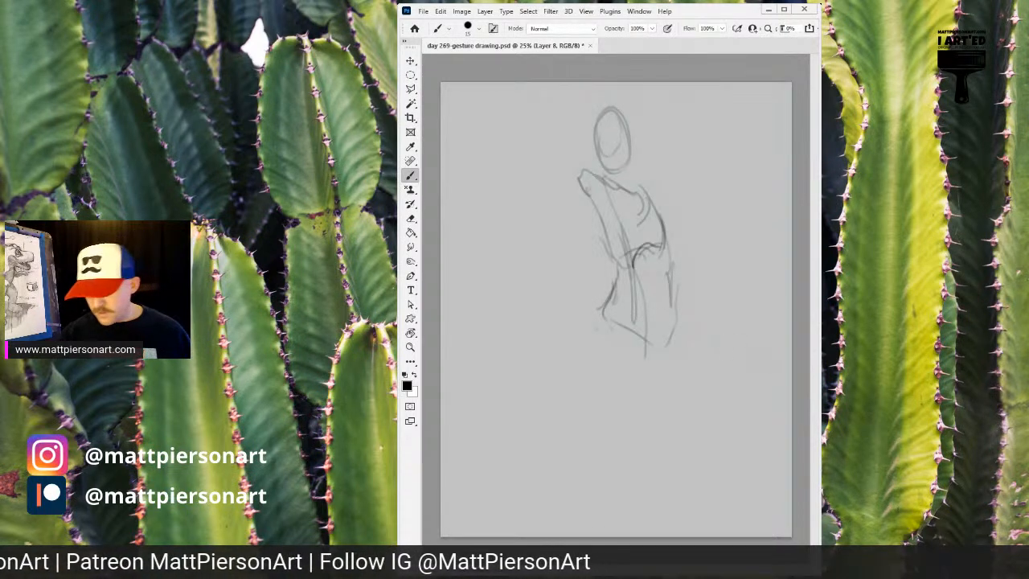
Sketch the standing leg below the hips, shaping the angled thigh, knee and lower leg down to the foot
{"action": "left_click_drag", "start_coordinate": [667, 300], "coordinate": [650, 336]}
{"action": "left_click_drag", "start_coordinate": [680, 302], "coordinate": [646, 414]}
{"action": "mouse_move", "coordinate": [661, 332]}
{"action": "left_mouse_down"}
{"action": "mouse_move", "coordinate": [644, 374]}
{"action": "mouse_move", "coordinate": [681, 332]}
{"action": "mouse_move", "coordinate": [646, 414]}
{"action": "left_mouse_up"}
{"action": "left_click_drag", "start_coordinate": [678, 360], "coordinate": [645, 427]}
{"action": "mouse_move", "coordinate": [691, 318]}
{"action": "left_mouse_down"}
{"action": "mouse_move", "coordinate": [649, 417]}
{"action": "mouse_move", "coordinate": [651, 393]}
{"action": "mouse_move", "coordinate": [632, 406]}
{"action": "mouse_move", "coordinate": [627, 426]}
{"action": "mouse_move", "coordinate": [639, 423]}
{"action": "mouse_move", "coordinate": [626, 443]}
{"action": "mouse_move", "coordinate": [627, 476]}
{"action": "left_mouse_up"}
{"action": "mouse_move", "coordinate": [648, 426]}
{"action": "left_mouse_down"}
{"action": "mouse_move", "coordinate": [645, 482]}
{"action": "mouse_move", "coordinate": [623, 482]}
{"action": "left_mouse_up"}
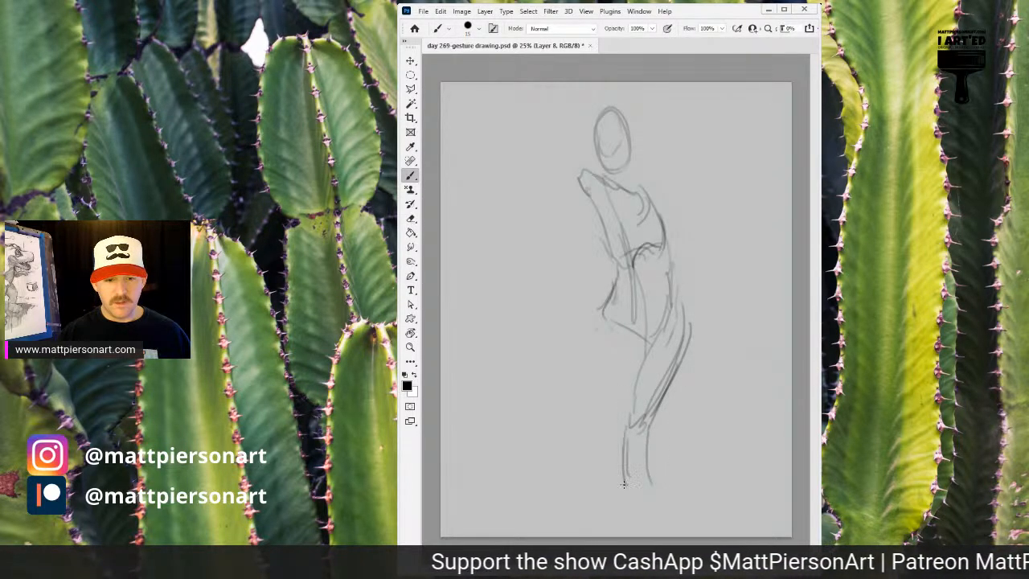
{"action": "left_click_drag", "start_coordinate": [644, 425], "coordinate": [632, 514]}
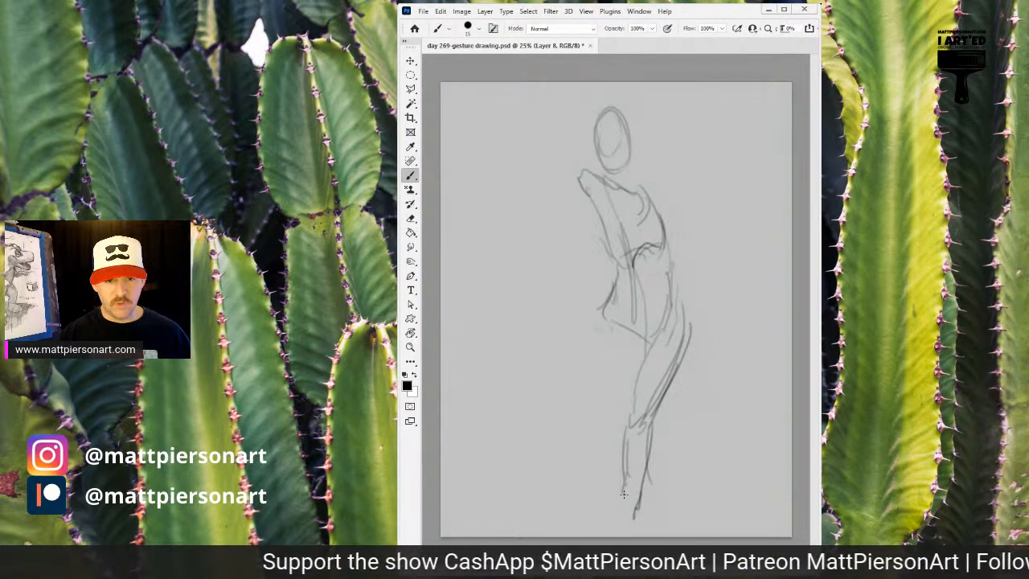
Define the pelvis with a waistband curve and lower edge, and add the hip and waist contours beside it
{"action": "left_click_drag", "start_coordinate": [609, 323], "coordinate": [612, 354]}
{"action": "left_click_drag", "start_coordinate": [636, 297], "coordinate": [667, 281]}
{"action": "mouse_move", "coordinate": [608, 322]}
{"action": "left_mouse_down"}
{"action": "mouse_move", "coordinate": [659, 324]}
{"action": "mouse_move", "coordinate": [665, 302]}
{"action": "mouse_move", "coordinate": [690, 315]}
{"action": "mouse_move", "coordinate": [668, 393]}
{"action": "left_mouse_up"}
{"action": "mouse_move", "coordinate": [694, 322]}
{"action": "left_mouse_down"}
{"action": "mouse_move", "coordinate": [683, 285]}
{"action": "mouse_move", "coordinate": [672, 298]}
{"action": "left_mouse_up"}
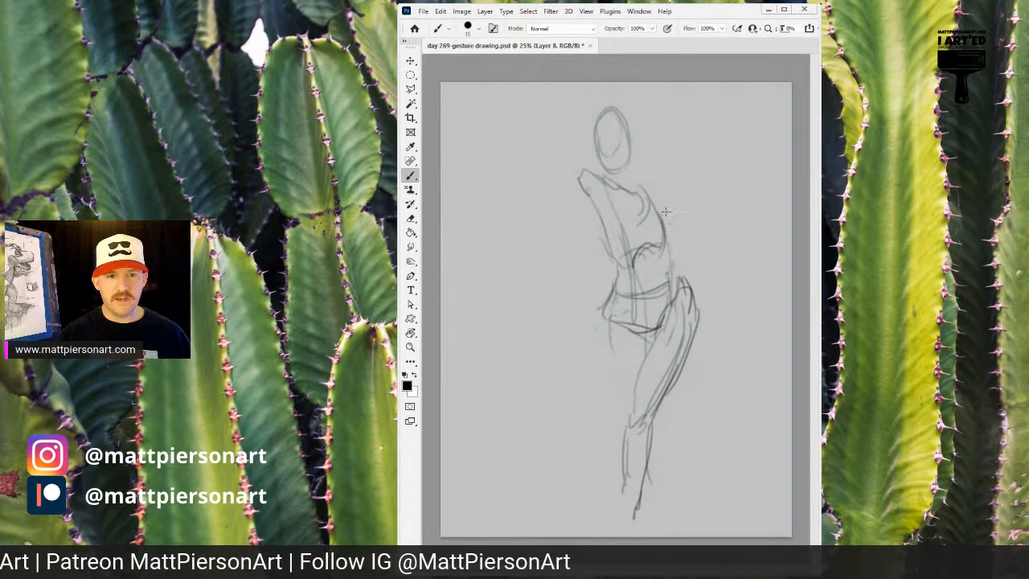
{"action": "left_click_drag", "start_coordinate": [667, 240], "coordinate": [673, 286]}
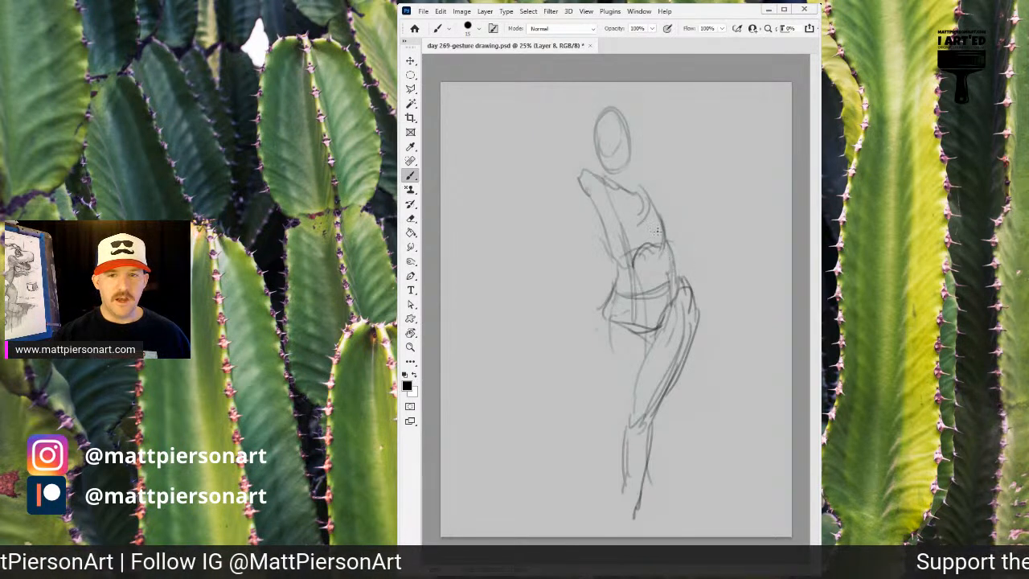
Sketch one arm stretched out horizontally from the shoulder to the hand, and refine the torso's side contours
{"action": "mouse_move", "coordinate": [577, 180]}
{"action": "left_mouse_down"}
{"action": "mouse_move", "coordinate": [528, 178]}
{"action": "mouse_move", "coordinate": [558, 199]}
{"action": "mouse_move", "coordinate": [584, 195]}
{"action": "mouse_move", "coordinate": [604, 238]}
{"action": "left_mouse_up"}
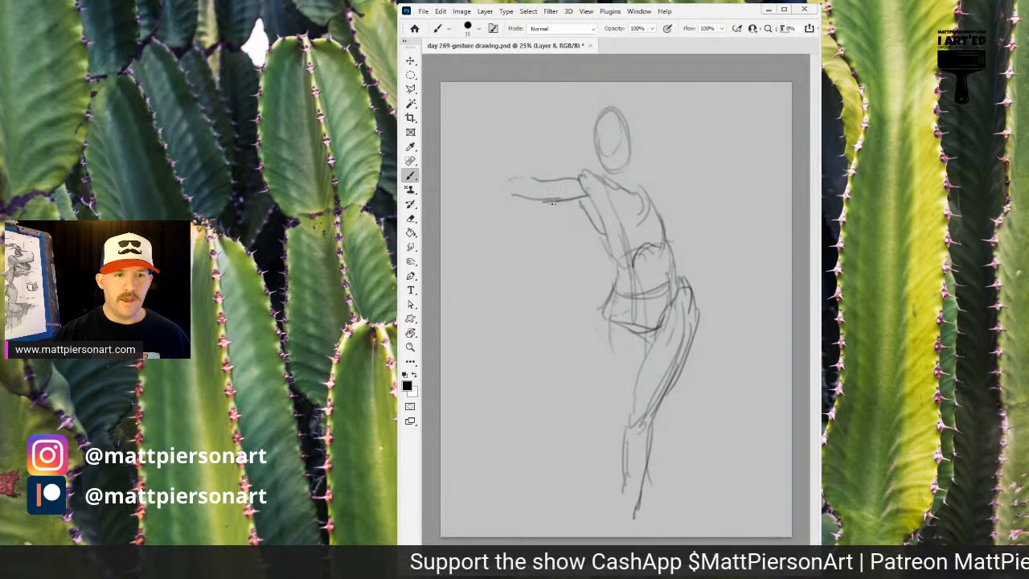
{"action": "mouse_move", "coordinate": [531, 199]}
{"action": "left_mouse_down"}
{"action": "mouse_move", "coordinate": [468, 204]}
{"action": "mouse_move", "coordinate": [466, 187]}
{"action": "mouse_move", "coordinate": [484, 186]}
{"action": "mouse_move", "coordinate": [464, 186]}
{"action": "mouse_move", "coordinate": [470, 203]}
{"action": "left_mouse_up"}
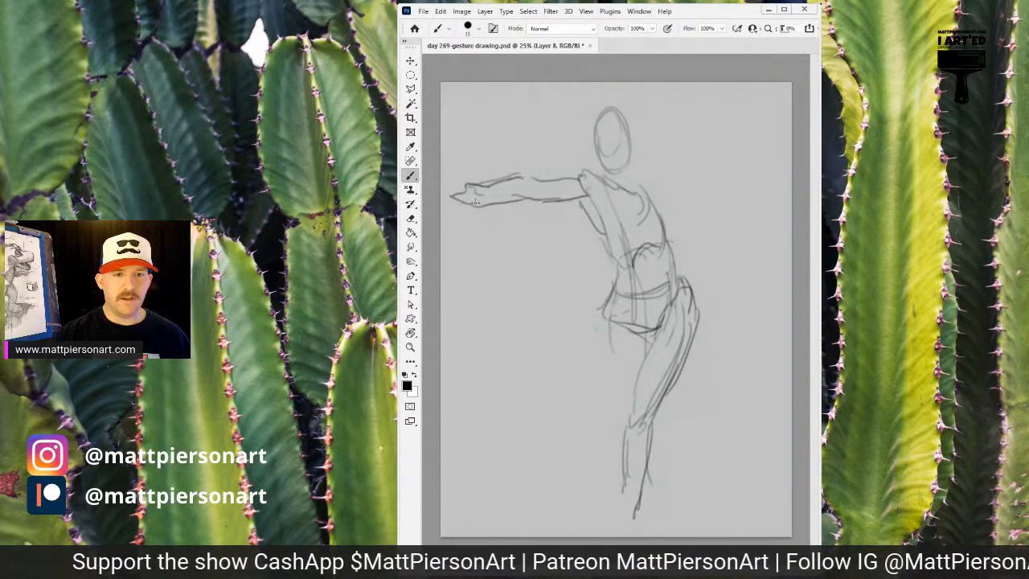
{"action": "left_click_drag", "start_coordinate": [654, 200], "coordinate": [662, 211]}
{"action": "left_click_drag", "start_coordinate": [669, 248], "coordinate": [675, 257]}
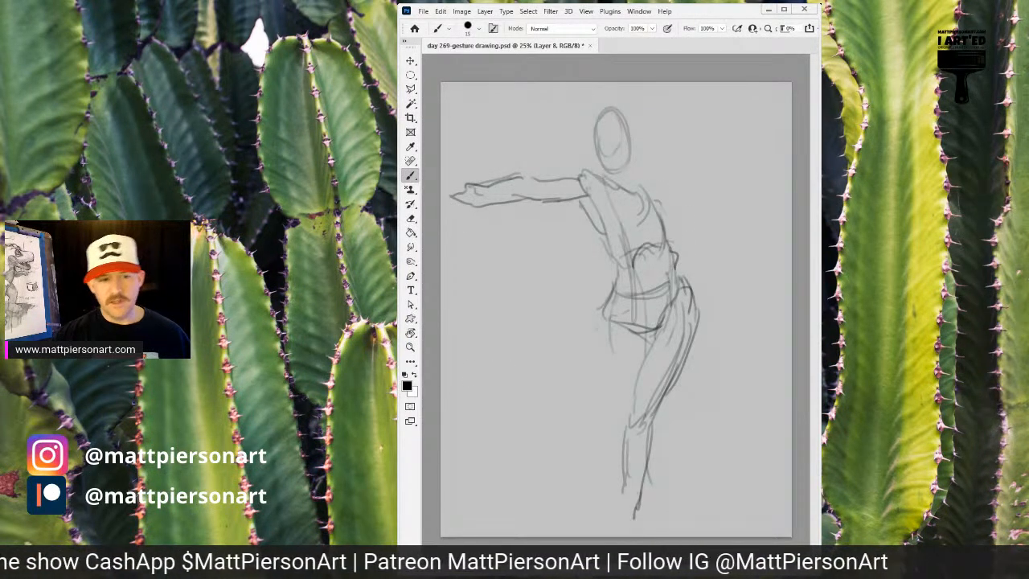
Clear the outstretched-arm figure and, on Layer 7, sketch a head oval with crossed facial guidelines
{"action": "key", "text": "Delete"}
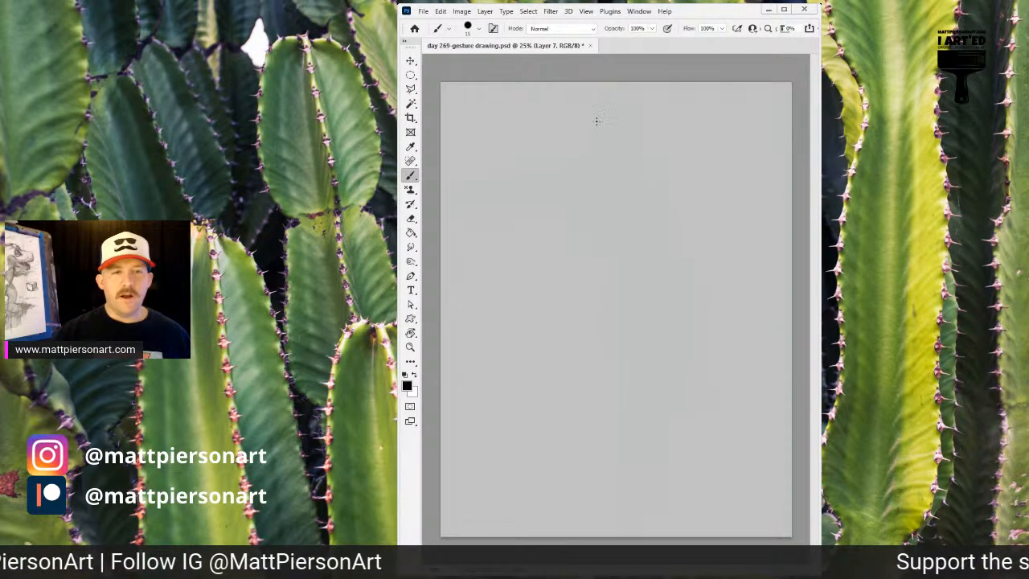
{"action": "mouse_move", "coordinate": [600, 127]}
{"action": "left_mouse_down"}
{"action": "mouse_move", "coordinate": [623, 149]}
{"action": "mouse_move", "coordinate": [610, 140]}
{"action": "mouse_move", "coordinate": [620, 147]}
{"action": "mouse_move", "coordinate": [623, 103]}
{"action": "mouse_move", "coordinate": [596, 129]}
{"action": "mouse_move", "coordinate": [630, 152]}
{"action": "mouse_move", "coordinate": [602, 95]}
{"action": "mouse_move", "coordinate": [611, 153]}
{"action": "mouse_move", "coordinate": [623, 108]}
{"action": "mouse_move", "coordinate": [629, 157]}
{"action": "mouse_move", "coordinate": [600, 96]}
{"action": "left_mouse_up"}
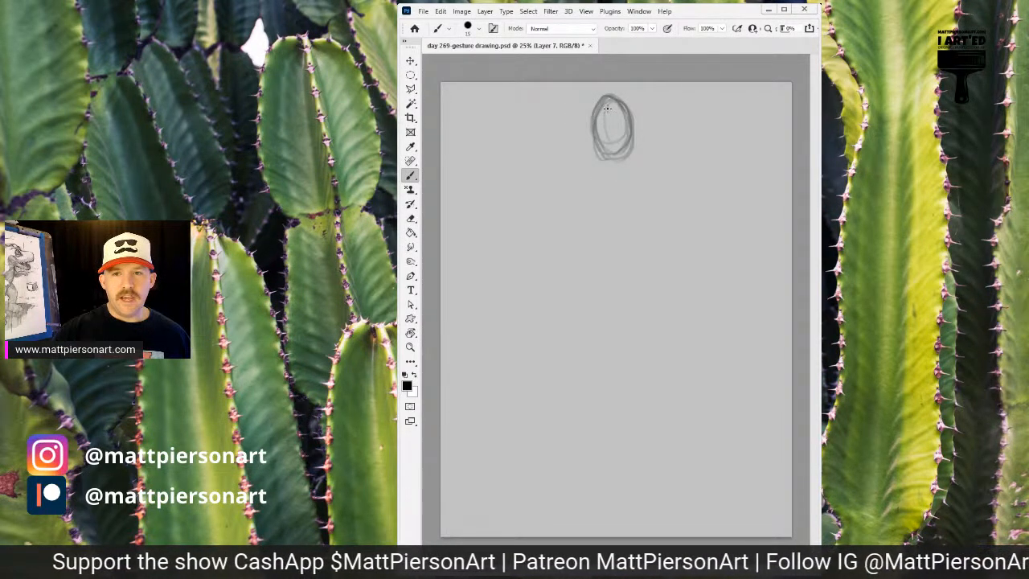
{"action": "mouse_move", "coordinate": [608, 105]}
{"action": "left_mouse_down"}
{"action": "mouse_move", "coordinate": [612, 161]}
{"action": "mouse_move", "coordinate": [604, 141]}
{"action": "mouse_move", "coordinate": [623, 124]}
{"action": "left_mouse_up"}
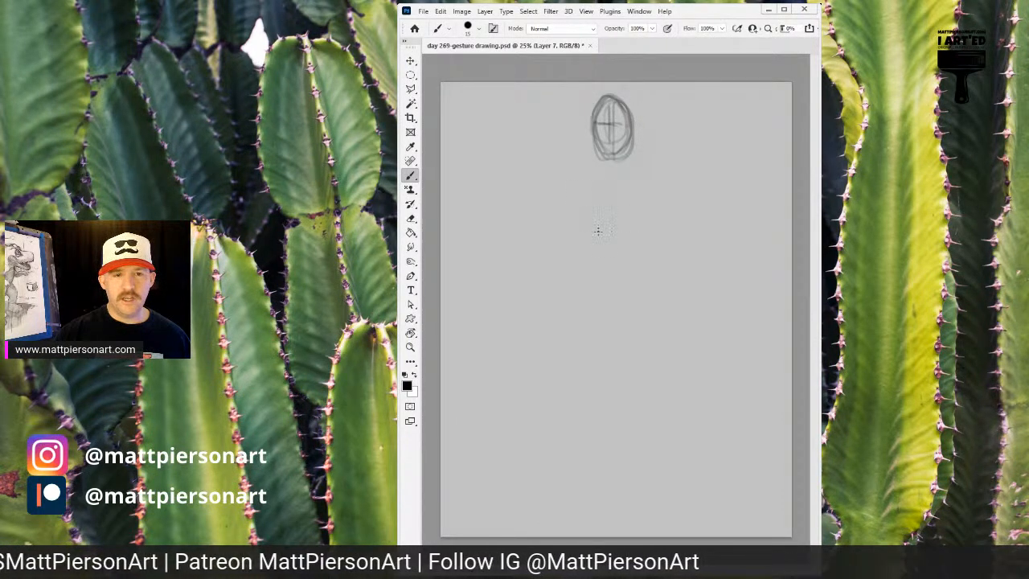
Sketch overlapping ribcage ovals below the head and a tilted pelvis shape beneath them
{"action": "left_click_drag", "start_coordinate": [615, 170], "coordinate": [612, 249]}
{"action": "mouse_move", "coordinate": [583, 208]}
{"action": "left_mouse_down"}
{"action": "mouse_move", "coordinate": [617, 158]}
{"action": "mouse_move", "coordinate": [620, 254]}
{"action": "mouse_move", "coordinate": [647, 210]}
{"action": "mouse_move", "coordinate": [590, 194]}
{"action": "mouse_move", "coordinate": [635, 254]}
{"action": "left_mouse_up"}
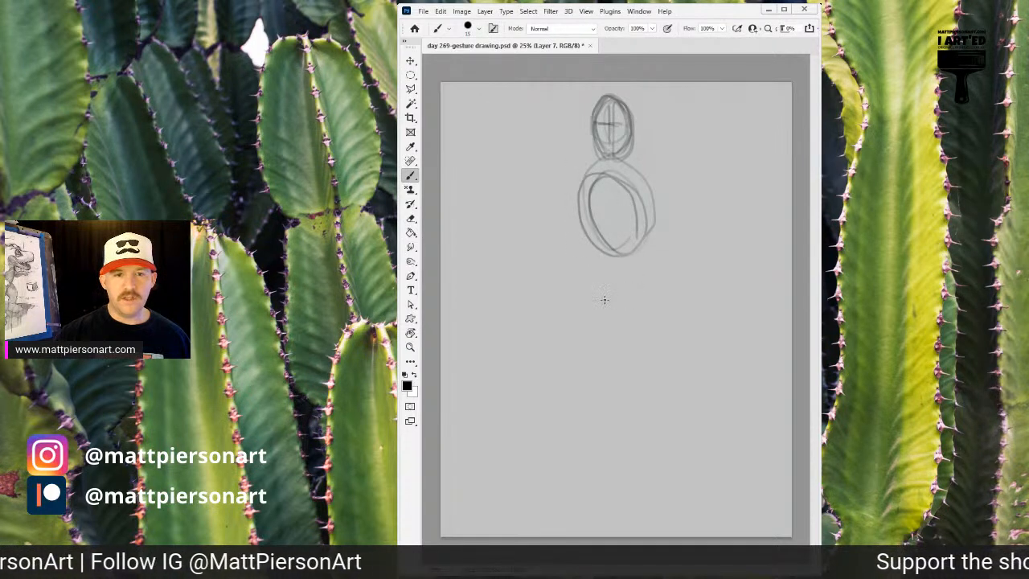
{"action": "mouse_move", "coordinate": [630, 292]}
{"action": "left_mouse_down"}
{"action": "mouse_move", "coordinate": [603, 277]}
{"action": "mouse_move", "coordinate": [640, 318]}
{"action": "mouse_move", "coordinate": [592, 267]}
{"action": "mouse_move", "coordinate": [645, 292]}
{"action": "left_mouse_up"}
{"action": "mouse_move", "coordinate": [635, 277]}
{"action": "left_mouse_down"}
{"action": "mouse_move", "coordinate": [650, 306]}
{"action": "mouse_move", "coordinate": [623, 315]}
{"action": "left_mouse_up"}
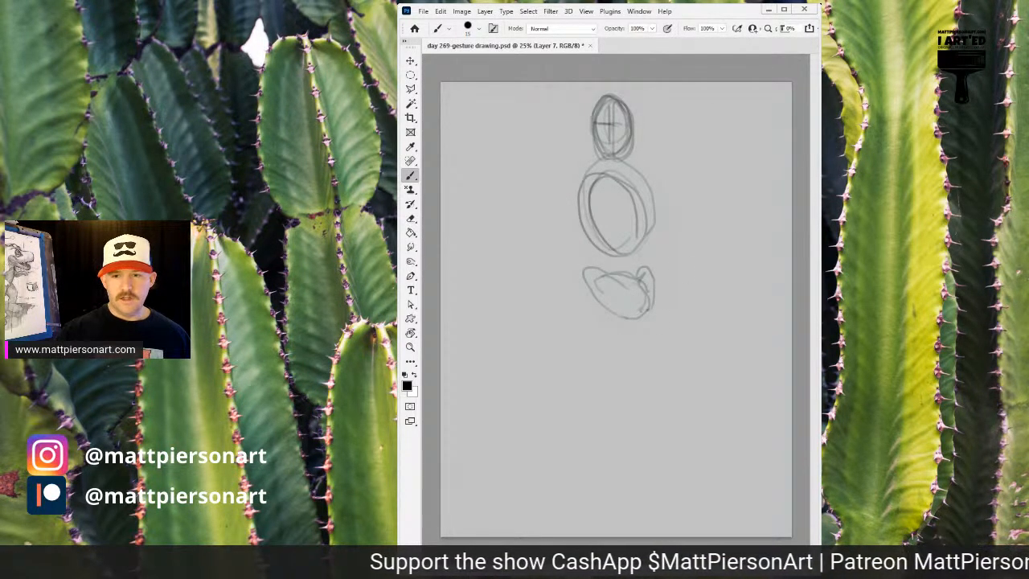
Sketch both legs from the hip joints, tapering the thighs together toward the knees and extending one lower-leg line downward
{"action": "left_click_drag", "start_coordinate": [598, 291], "coordinate": [627, 456]}
{"action": "left_click_drag", "start_coordinate": [602, 362], "coordinate": [635, 506]}
{"action": "mouse_move", "coordinate": [646, 303]}
{"action": "left_mouse_down"}
{"action": "mouse_move", "coordinate": [656, 297]}
{"action": "mouse_move", "coordinate": [628, 449]}
{"action": "left_mouse_up"}
{"action": "left_click_drag", "start_coordinate": [652, 343], "coordinate": [637, 413]}
{"action": "mouse_move", "coordinate": [605, 289]}
{"action": "left_mouse_down"}
{"action": "mouse_move", "coordinate": [588, 363]}
{"action": "mouse_move", "coordinate": [608, 392]}
{"action": "mouse_move", "coordinate": [604, 292]}
{"action": "mouse_move", "coordinate": [594, 389]}
{"action": "left_mouse_up"}
{"action": "left_click_drag", "start_coordinate": [655, 310], "coordinate": [623, 452]}
{"action": "left_click_drag", "start_coordinate": [631, 402], "coordinate": [655, 370]}
{"action": "mouse_move", "coordinate": [660, 286]}
{"action": "left_mouse_down"}
{"action": "mouse_move", "coordinate": [630, 327]}
{"action": "mouse_move", "coordinate": [627, 403]}
{"action": "left_mouse_up"}
{"action": "left_click_drag", "start_coordinate": [619, 309], "coordinate": [626, 353]}
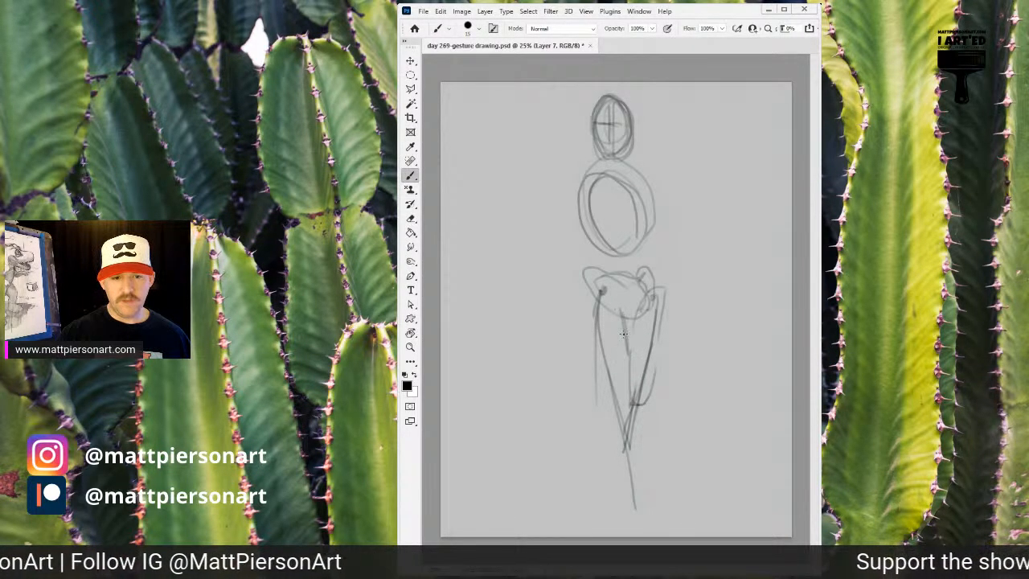
{"action": "left_click_drag", "start_coordinate": [585, 283], "coordinate": [600, 369]}
{"action": "left_click_drag", "start_coordinate": [588, 324], "coordinate": [606, 373]}
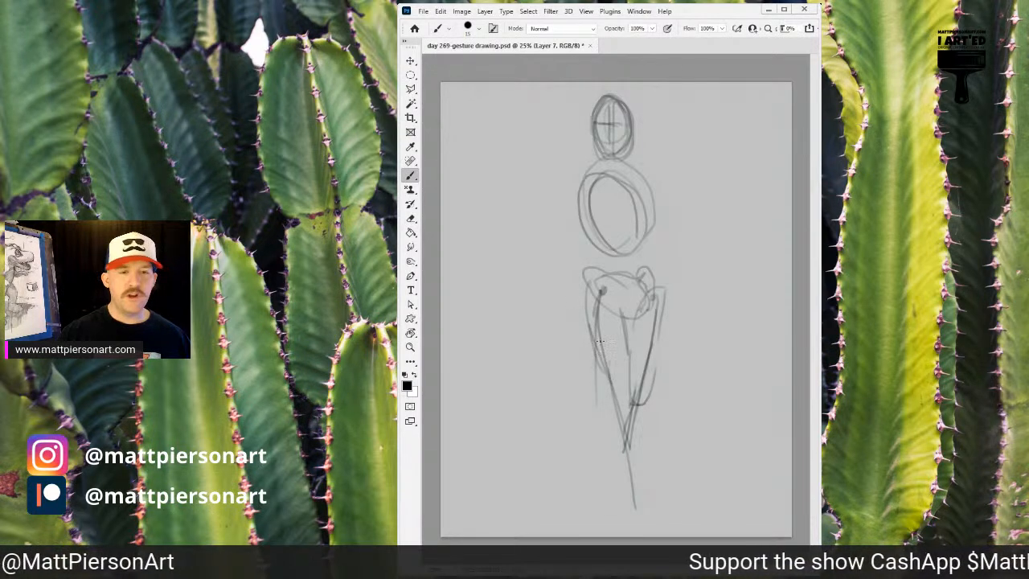
{"action": "left_click_drag", "start_coordinate": [584, 298], "coordinate": [604, 378]}
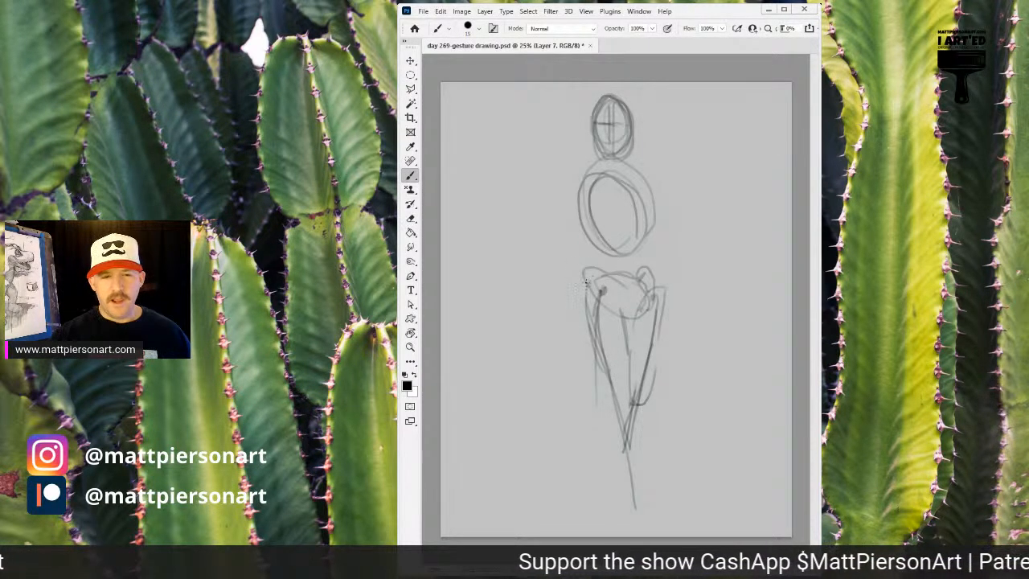
Connect the hip to the ribcage with a waist line and sketch a bent arm with its forearm crossing the torso
{"action": "mouse_move", "coordinate": [588, 277]}
{"action": "left_mouse_down"}
{"action": "mouse_move", "coordinate": [580, 315]}
{"action": "mouse_move", "coordinate": [598, 245]}
{"action": "mouse_move", "coordinate": [593, 211]}
{"action": "mouse_move", "coordinate": [572, 210]}
{"action": "mouse_move", "coordinate": [563, 230]}
{"action": "left_mouse_up"}
{"action": "mouse_move", "coordinate": [586, 183]}
{"action": "left_mouse_down"}
{"action": "mouse_move", "coordinate": [573, 231]}
{"action": "mouse_move", "coordinate": [556, 241]}
{"action": "mouse_move", "coordinate": [669, 226]}
{"action": "left_mouse_up"}
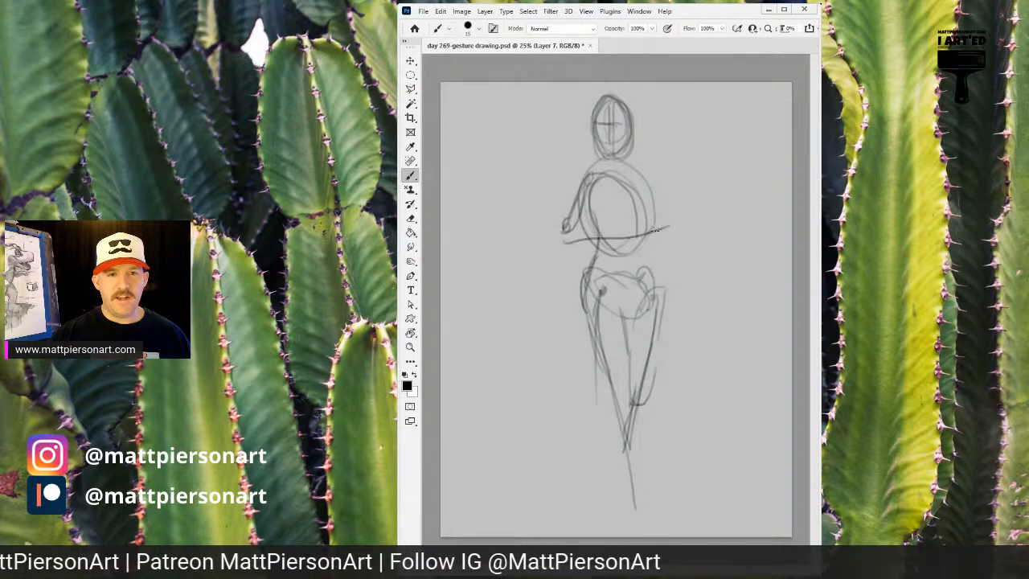
{"action": "mouse_move", "coordinate": [574, 229]}
{"action": "left_mouse_down"}
{"action": "mouse_move", "coordinate": [673, 211]}
{"action": "mouse_move", "coordinate": [672, 231]}
{"action": "left_mouse_up"}
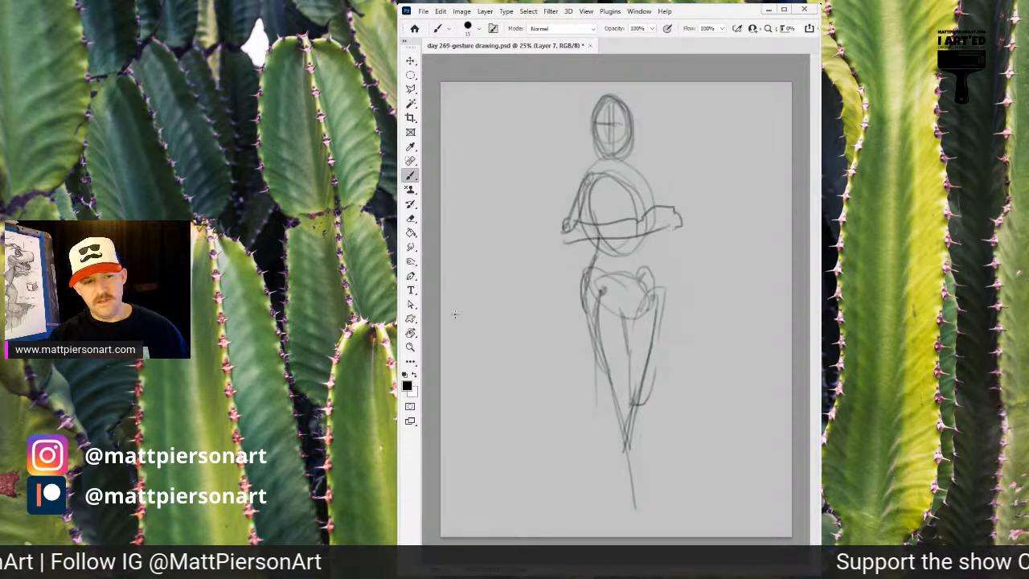
Clear the crossed-forearm figure and, on Layer 6, sketch a head oval and a long slanted torso line
{"action": "key", "text": "Delete"}
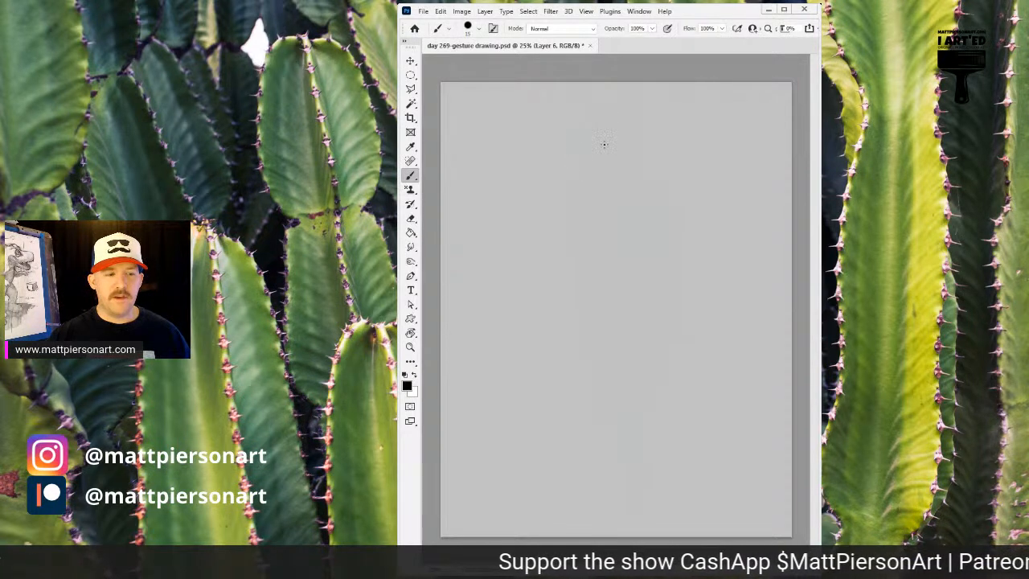
{"action": "mouse_move", "coordinate": [609, 134]}
{"action": "left_mouse_down"}
{"action": "mouse_move", "coordinate": [601, 154]}
{"action": "mouse_move", "coordinate": [611, 164]}
{"action": "left_mouse_up"}
{"action": "left_click_drag", "start_coordinate": [595, 117], "coordinate": [593, 143]}
{"action": "left_click_drag", "start_coordinate": [575, 196], "coordinate": [598, 232]}
{"action": "left_click_drag", "start_coordinate": [583, 178], "coordinate": [612, 240]}
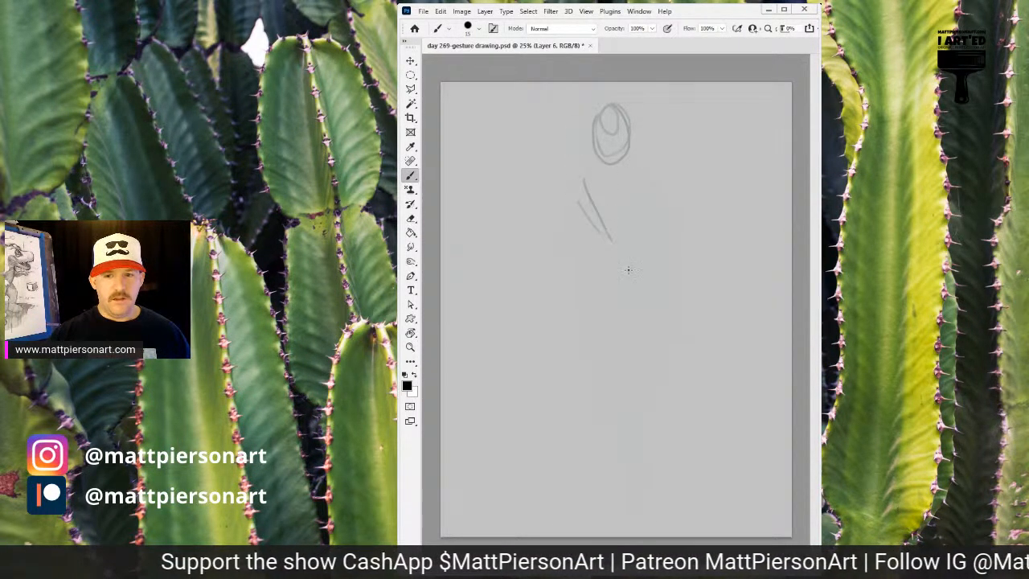
{"action": "left_click_drag", "start_coordinate": [583, 178], "coordinate": [630, 308]}
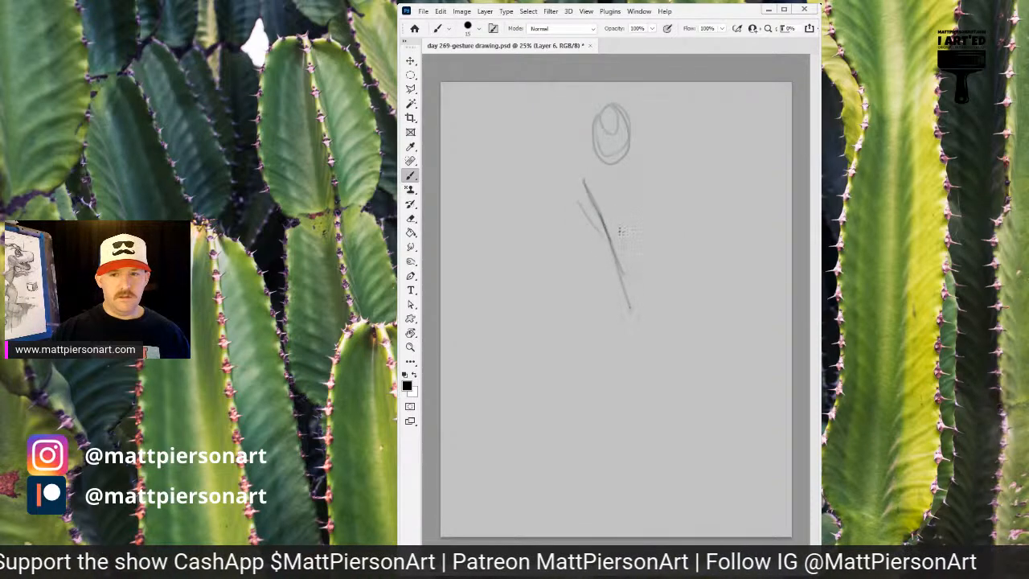
Extend the gesture line into the hip, angled thigh and backward-bent lower leg
{"action": "left_click_drag", "start_coordinate": [598, 208], "coordinate": [623, 287]}
{"action": "mouse_move", "coordinate": [619, 289]}
{"action": "left_mouse_down"}
{"action": "mouse_move", "coordinate": [603, 323]}
{"action": "mouse_move", "coordinate": [636, 369]}
{"action": "mouse_move", "coordinate": [662, 442]}
{"action": "left_mouse_up"}
{"action": "mouse_move", "coordinate": [622, 334]}
{"action": "left_mouse_down"}
{"action": "mouse_move", "coordinate": [657, 396]}
{"action": "mouse_move", "coordinate": [648, 440]}
{"action": "mouse_move", "coordinate": [615, 486]}
{"action": "left_mouse_up"}
{"action": "left_click_drag", "start_coordinate": [648, 437], "coordinate": [603, 493]}
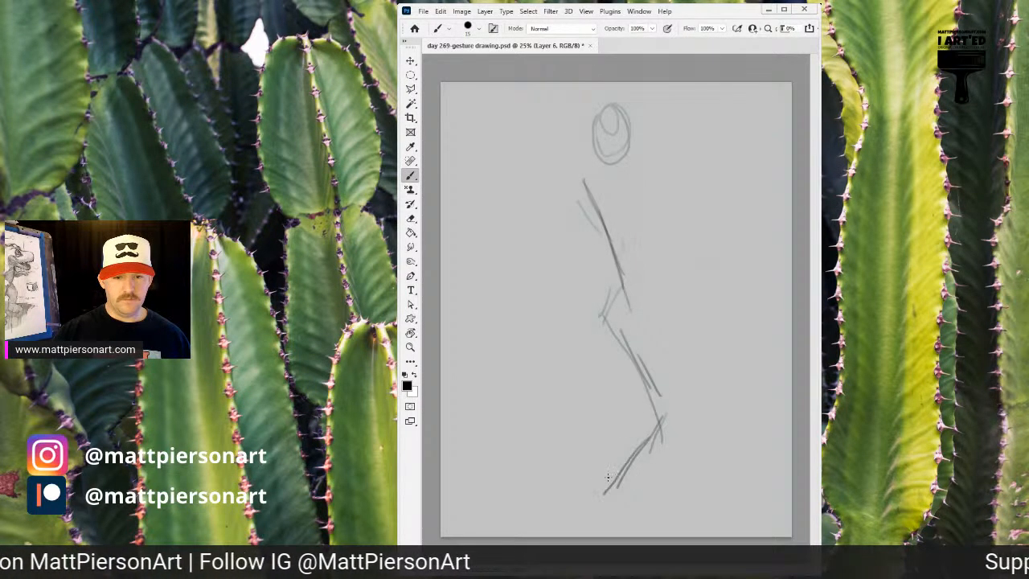
{"action": "left_click_drag", "start_coordinate": [664, 407], "coordinate": [607, 482]}
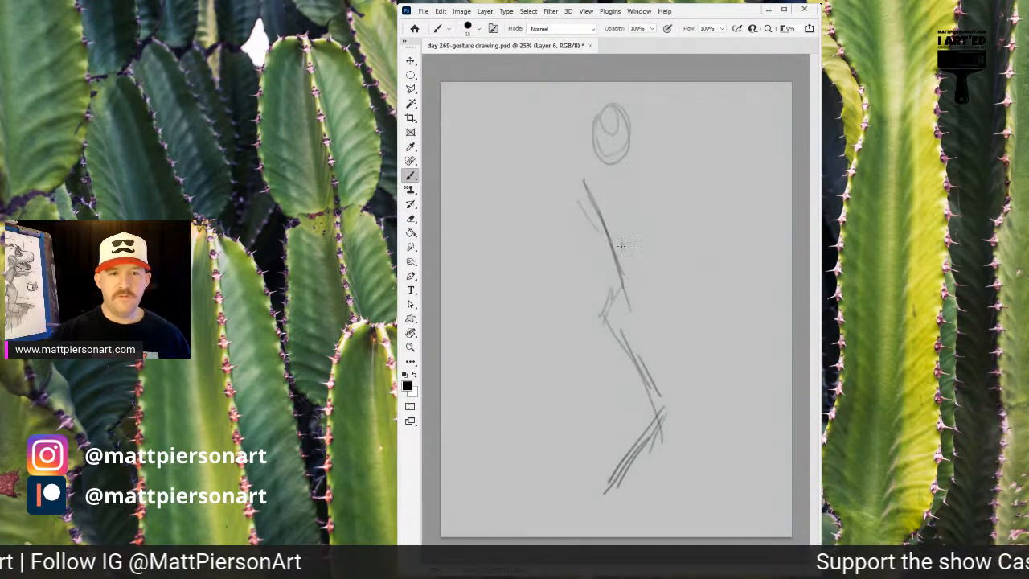
Outline the torso box around the slanted line and add rounded belly and pelvis forms at its lower end
{"action": "left_click_drag", "start_coordinate": [585, 188], "coordinate": [634, 200]}
{"action": "mouse_move", "coordinate": [641, 289]}
{"action": "left_mouse_down"}
{"action": "mouse_move", "coordinate": [601, 313]}
{"action": "mouse_move", "coordinate": [648, 297]}
{"action": "mouse_move", "coordinate": [604, 298]}
{"action": "left_mouse_up"}
{"action": "left_click_drag", "start_coordinate": [604, 297], "coordinate": [583, 202]}
{"action": "mouse_move", "coordinate": [583, 196]}
{"action": "left_mouse_down"}
{"action": "mouse_move", "coordinate": [613, 188]}
{"action": "mouse_move", "coordinate": [639, 218]}
{"action": "mouse_move", "coordinate": [638, 201]}
{"action": "mouse_move", "coordinate": [652, 255]}
{"action": "mouse_move", "coordinate": [631, 239]}
{"action": "mouse_move", "coordinate": [625, 271]}
{"action": "mouse_move", "coordinate": [643, 250]}
{"action": "mouse_move", "coordinate": [652, 273]}
{"action": "left_mouse_up"}
{"action": "left_click_drag", "start_coordinate": [625, 241], "coordinate": [612, 270]}
{"action": "left_click_drag", "start_coordinate": [619, 274], "coordinate": [643, 278]}
{"action": "left_click_drag", "start_coordinate": [647, 241], "coordinate": [627, 281]}
{"action": "left_click_drag", "start_coordinate": [615, 257], "coordinate": [610, 282]}
{"action": "mouse_move", "coordinate": [614, 246]}
{"action": "left_mouse_down"}
{"action": "mouse_move", "coordinate": [640, 277]}
{"action": "mouse_move", "coordinate": [631, 242]}
{"action": "left_mouse_up"}
{"action": "mouse_move", "coordinate": [612, 277]}
{"action": "left_mouse_down"}
{"action": "mouse_move", "coordinate": [653, 284]}
{"action": "mouse_move", "coordinate": [650, 313]}
{"action": "mouse_move", "coordinate": [608, 311]}
{"action": "mouse_move", "coordinate": [635, 273]}
{"action": "left_mouse_up"}
Sketch the arms raised and bent over the head, with lines joining them to the shoulders
{"action": "mouse_move", "coordinate": [615, 321]}
{"action": "left_mouse_down"}
{"action": "mouse_move", "coordinate": [634, 223]}
{"action": "mouse_move", "coordinate": [569, 183]}
{"action": "mouse_move", "coordinate": [567, 107]}
{"action": "left_mouse_up"}
{"action": "mouse_move", "coordinate": [557, 150]}
{"action": "left_mouse_down"}
{"action": "mouse_move", "coordinate": [583, 82]}
{"action": "mouse_move", "coordinate": [595, 116]}
{"action": "mouse_move", "coordinate": [603, 94]}
{"action": "mouse_move", "coordinate": [620, 98]}
{"action": "mouse_move", "coordinate": [608, 88]}
{"action": "left_mouse_up"}
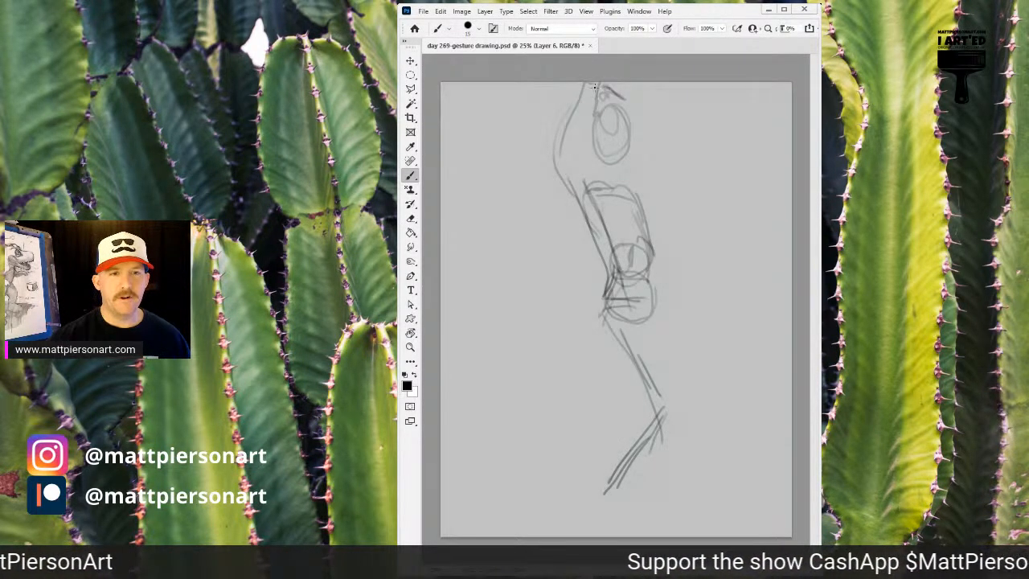
{"action": "mouse_move", "coordinate": [581, 90]}
{"action": "left_mouse_down"}
{"action": "mouse_move", "coordinate": [636, 135]}
{"action": "mouse_move", "coordinate": [630, 187]}
{"action": "mouse_move", "coordinate": [647, 162]}
{"action": "left_mouse_up"}
{"action": "mouse_move", "coordinate": [581, 131]}
{"action": "left_mouse_down"}
{"action": "mouse_move", "coordinate": [589, 162]}
{"action": "mouse_move", "coordinate": [635, 216]}
{"action": "left_mouse_up"}
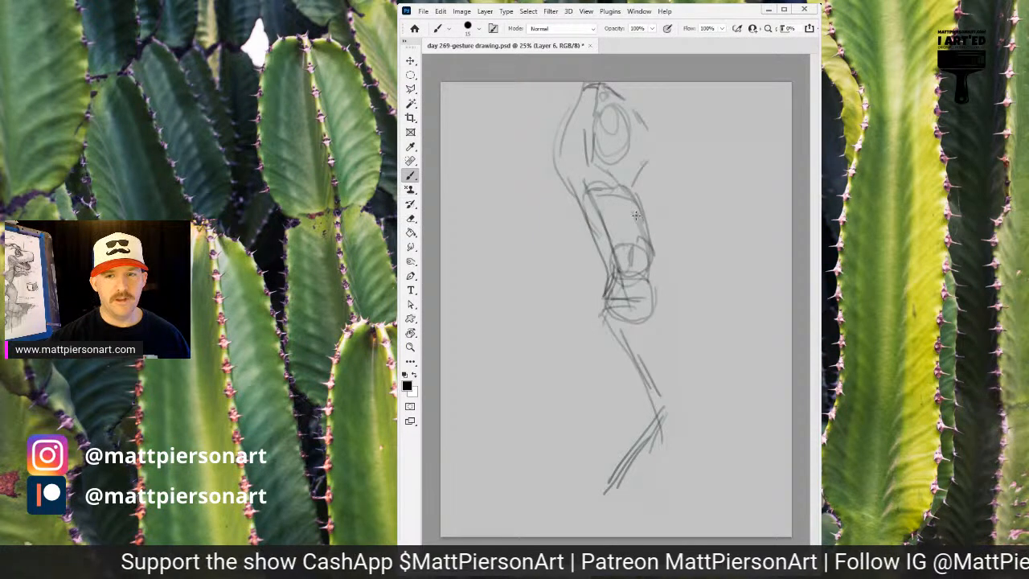
Strengthen the figure's outer contours along both sides of the torso, waist and hips
{"action": "mouse_move", "coordinate": [574, 192]}
{"action": "left_mouse_down"}
{"action": "mouse_move", "coordinate": [581, 242]}
{"action": "mouse_move", "coordinate": [603, 273]}
{"action": "left_mouse_up"}
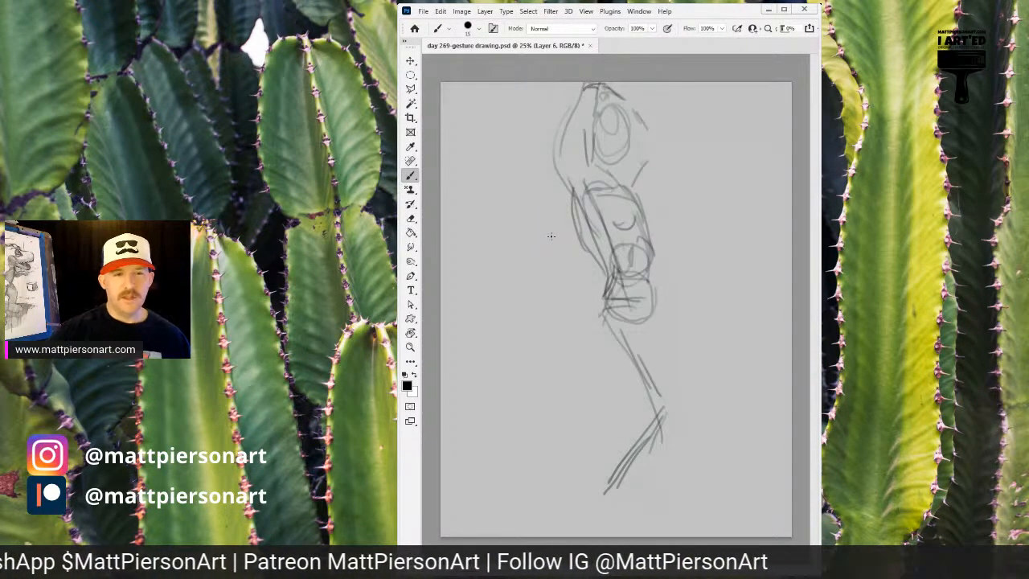
{"action": "mouse_move", "coordinate": [579, 219]}
{"action": "left_mouse_down"}
{"action": "mouse_move", "coordinate": [601, 270]}
{"action": "mouse_move", "coordinate": [589, 255]}
{"action": "mouse_move", "coordinate": [599, 274]}
{"action": "mouse_move", "coordinate": [589, 320]}
{"action": "mouse_move", "coordinate": [596, 290]}
{"action": "mouse_move", "coordinate": [594, 316]}
{"action": "left_mouse_up"}
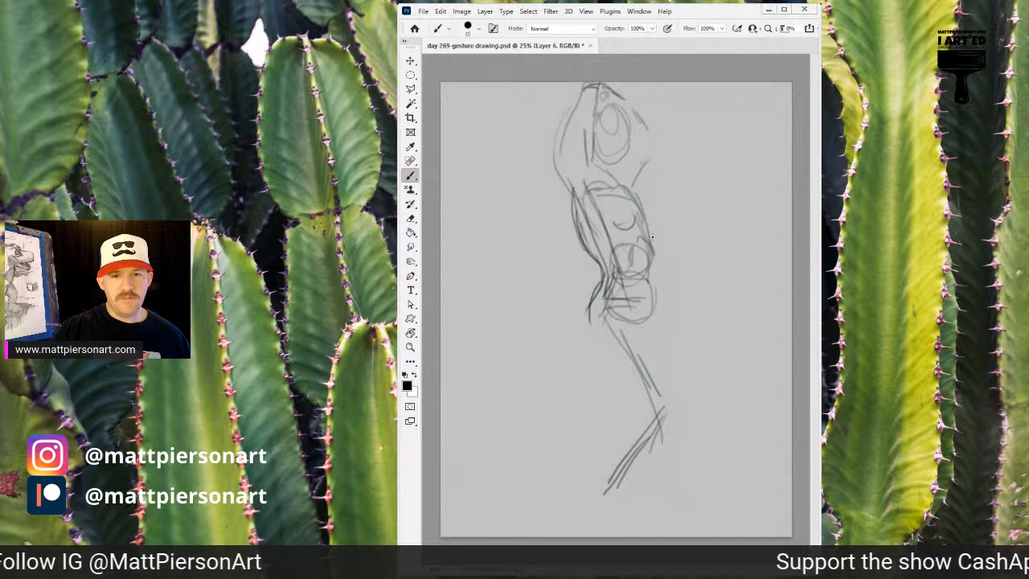
{"action": "mouse_move", "coordinate": [652, 238]}
{"action": "left_mouse_down"}
{"action": "mouse_move", "coordinate": [655, 299]}
{"action": "mouse_move", "coordinate": [659, 291]}
{"action": "mouse_move", "coordinate": [643, 325]}
{"action": "left_mouse_up"}
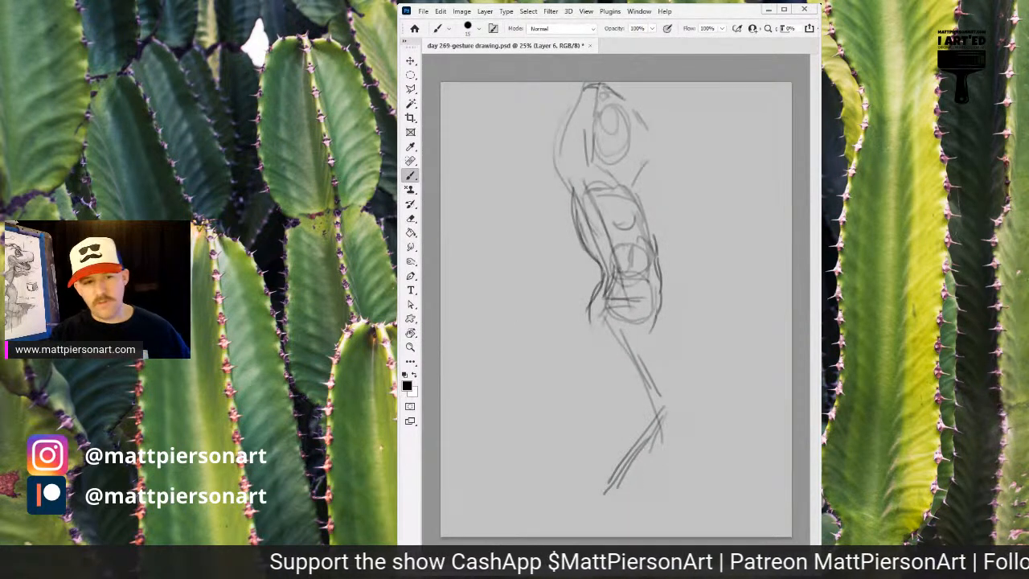
Clear the raised-arms figure and move to blank Layer 5
{"action": "key", "text": "Delete"}
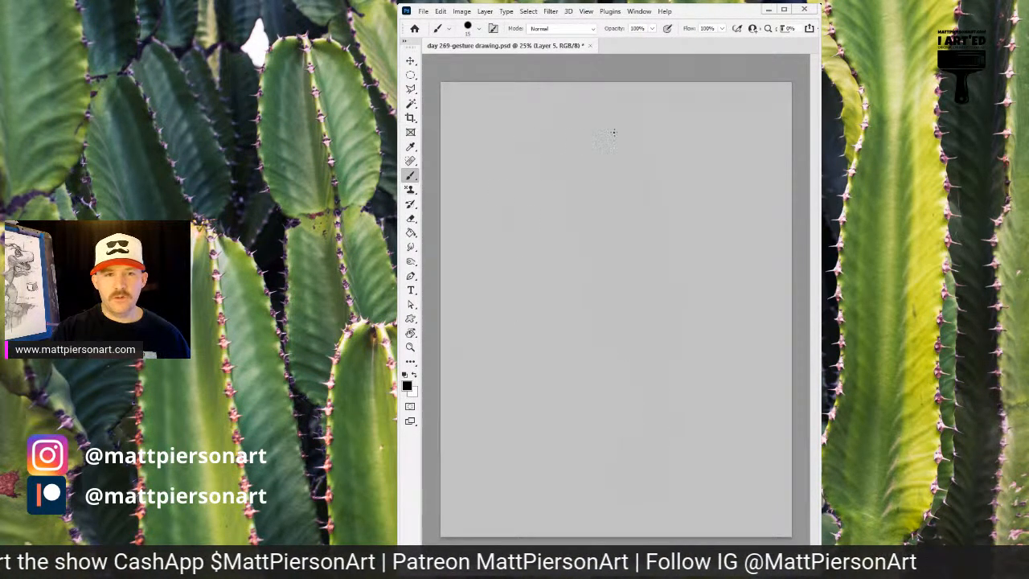
Sketch an oval head near the page top and mark the ground level and waist with short horizontal strokes
{"action": "mouse_move", "coordinate": [623, 120]}
{"action": "left_mouse_down"}
{"action": "mouse_move", "coordinate": [637, 149]}
{"action": "mouse_move", "coordinate": [619, 119]}
{"action": "mouse_move", "coordinate": [604, 164]}
{"action": "mouse_move", "coordinate": [598, 157]}
{"action": "mouse_move", "coordinate": [625, 137]}
{"action": "left_mouse_up"}
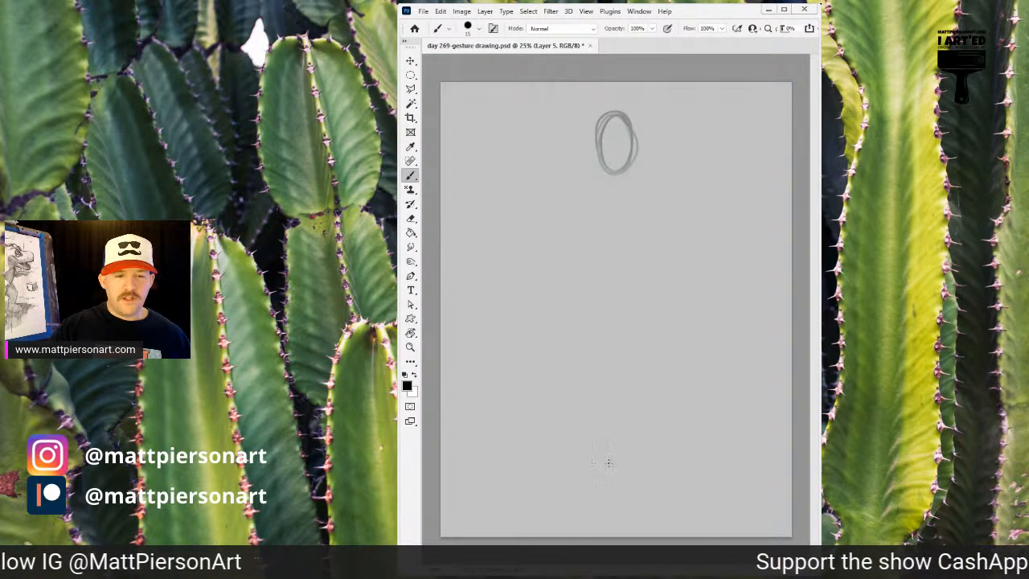
{"action": "left_click_drag", "start_coordinate": [576, 486], "coordinate": [650, 491]}
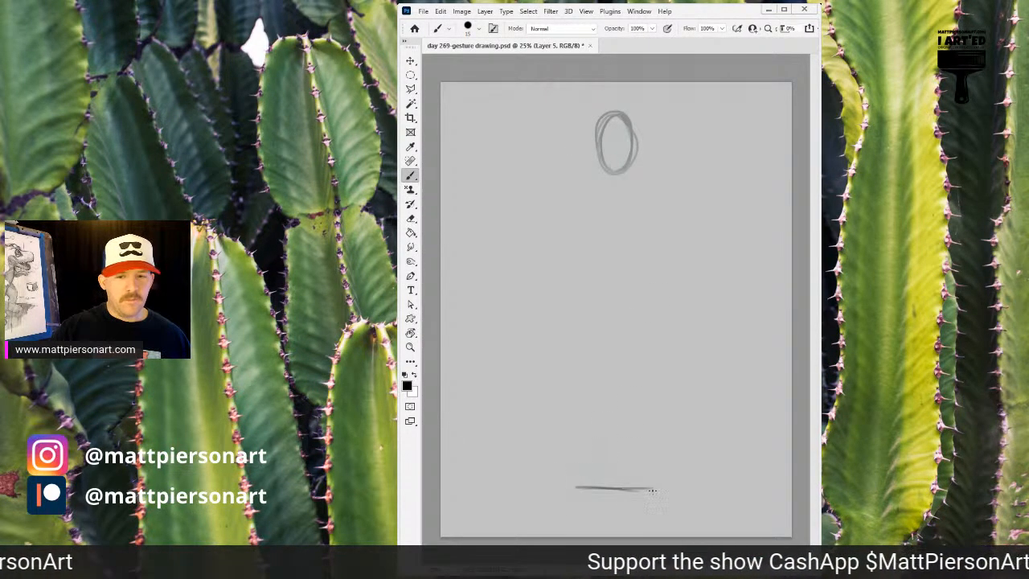
{"action": "left_click_drag", "start_coordinate": [583, 493], "coordinate": [668, 496]}
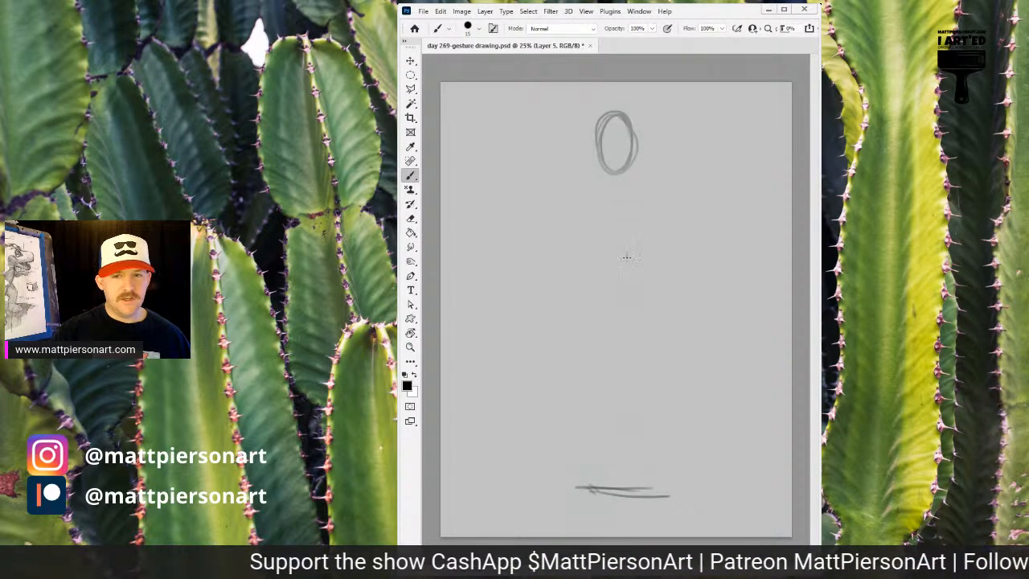
{"action": "mouse_move", "coordinate": [603, 308]}
{"action": "left_mouse_down"}
{"action": "mouse_move", "coordinate": [654, 302]}
{"action": "mouse_move", "coordinate": [595, 299]}
{"action": "mouse_move", "coordinate": [651, 297]}
{"action": "left_mouse_up"}
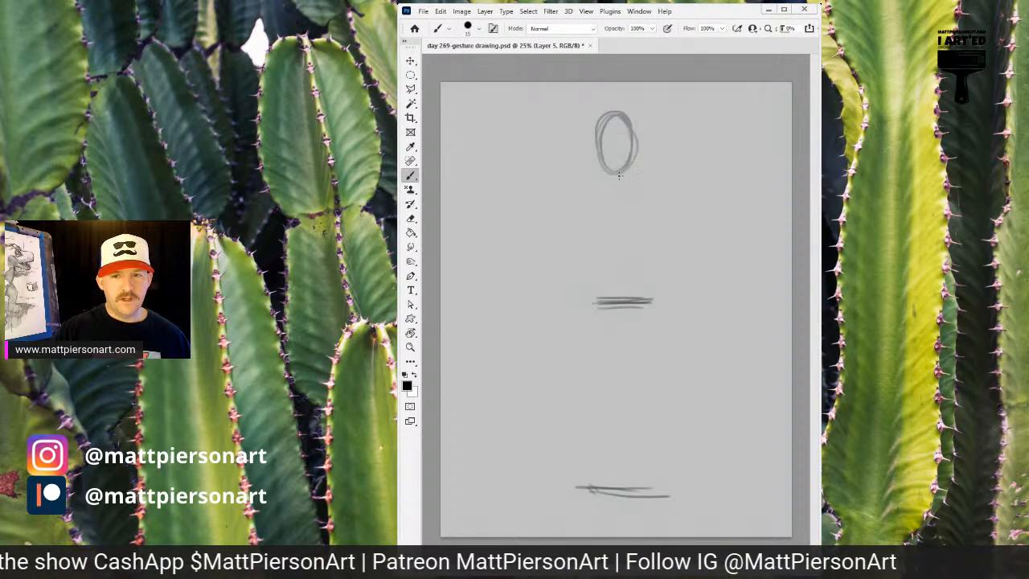
Stack ovals for the chest and hips below the head, and draw the leg lines, front foot and curved skirt hem
{"action": "mouse_move", "coordinate": [614, 181]}
{"action": "left_mouse_down"}
{"action": "mouse_move", "coordinate": [629, 216]}
{"action": "mouse_move", "coordinate": [616, 248]}
{"action": "mouse_move", "coordinate": [627, 190]}
{"action": "mouse_move", "coordinate": [608, 184]}
{"action": "mouse_move", "coordinate": [610, 272]}
{"action": "mouse_move", "coordinate": [643, 281]}
{"action": "mouse_move", "coordinate": [594, 265]}
{"action": "mouse_move", "coordinate": [626, 277]}
{"action": "mouse_move", "coordinate": [595, 288]}
{"action": "mouse_move", "coordinate": [572, 467]}
{"action": "left_mouse_up"}
{"action": "left_click_drag", "start_coordinate": [582, 411], "coordinate": [572, 466]}
{"action": "left_click_drag", "start_coordinate": [598, 289], "coordinate": [577, 422]}
{"action": "left_click_drag", "start_coordinate": [645, 286], "coordinate": [632, 377]}
{"action": "mouse_move", "coordinate": [582, 434]}
{"action": "left_mouse_down"}
{"action": "mouse_move", "coordinate": [575, 459]}
{"action": "mouse_move", "coordinate": [592, 498]}
{"action": "mouse_move", "coordinate": [598, 484]}
{"action": "mouse_move", "coordinate": [562, 477]}
{"action": "mouse_move", "coordinate": [682, 453]}
{"action": "left_mouse_up"}
{"action": "left_click_drag", "start_coordinate": [546, 458], "coordinate": [688, 449]}
Draw the hanging front panel of the skirt and the flared outer sides running from the waist towards the hem
{"action": "mouse_move", "coordinate": [651, 299]}
{"action": "left_mouse_down"}
{"action": "mouse_move", "coordinate": [645, 377]}
{"action": "mouse_move", "coordinate": [633, 389]}
{"action": "left_mouse_up"}
{"action": "left_click_drag", "start_coordinate": [637, 385], "coordinate": [618, 391]}
{"action": "left_click_drag", "start_coordinate": [619, 315], "coordinate": [616, 387]}
{"action": "mouse_move", "coordinate": [606, 291]}
{"action": "left_mouse_down"}
{"action": "mouse_move", "coordinate": [616, 391]}
{"action": "mouse_move", "coordinate": [629, 278]}
{"action": "mouse_move", "coordinate": [657, 299]}
{"action": "mouse_move", "coordinate": [665, 422]}
{"action": "left_mouse_up"}
{"action": "left_click_drag", "start_coordinate": [654, 333], "coordinate": [679, 442]}
{"action": "mouse_move", "coordinate": [589, 292]}
{"action": "left_mouse_down"}
{"action": "mouse_move", "coordinate": [564, 378]}
{"action": "mouse_move", "coordinate": [561, 441]}
{"action": "left_mouse_up"}
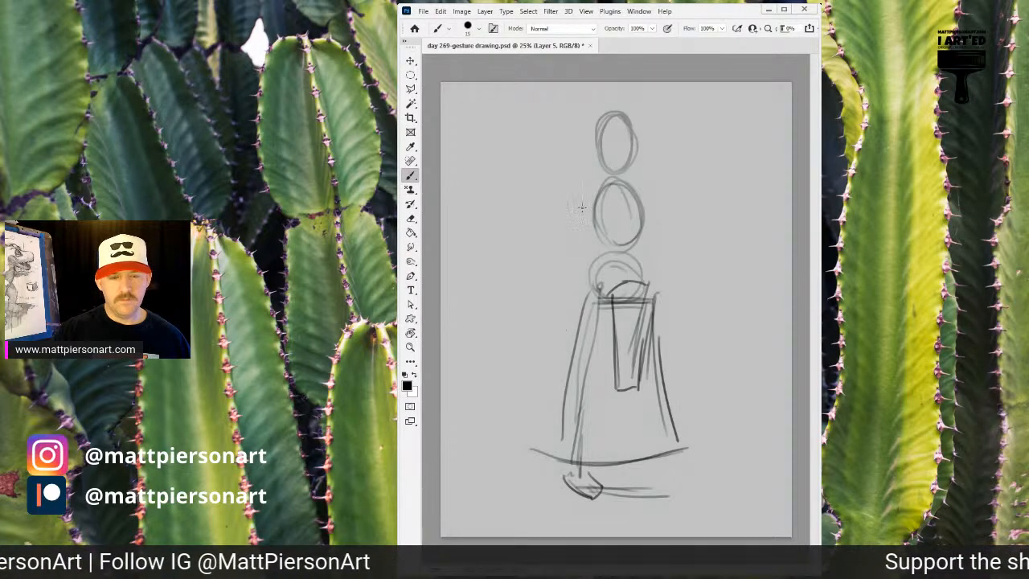
Sketch the wide draped sleeve out from the shoulder, the torso sides and the band around the waist
{"action": "mouse_move", "coordinate": [551, 225]}
{"action": "left_mouse_down"}
{"action": "mouse_move", "coordinate": [588, 214]}
{"action": "mouse_move", "coordinate": [605, 167]}
{"action": "mouse_move", "coordinate": [572, 166]}
{"action": "mouse_move", "coordinate": [543, 225]}
{"action": "mouse_move", "coordinate": [576, 222]}
{"action": "mouse_move", "coordinate": [562, 265]}
{"action": "left_mouse_up"}
{"action": "left_click_drag", "start_coordinate": [586, 217], "coordinate": [561, 241]}
{"action": "mouse_move", "coordinate": [639, 193]}
{"action": "left_mouse_down"}
{"action": "mouse_move", "coordinate": [648, 218]}
{"action": "mouse_move", "coordinate": [643, 289]}
{"action": "left_mouse_up"}
{"action": "mouse_move", "coordinate": [597, 228]}
{"action": "left_mouse_down"}
{"action": "mouse_move", "coordinate": [599, 273]}
{"action": "mouse_move", "coordinate": [658, 265]}
{"action": "mouse_move", "coordinate": [659, 288]}
{"action": "left_mouse_up"}
{"action": "left_click_drag", "start_coordinate": [594, 287], "coordinate": [595, 261]}
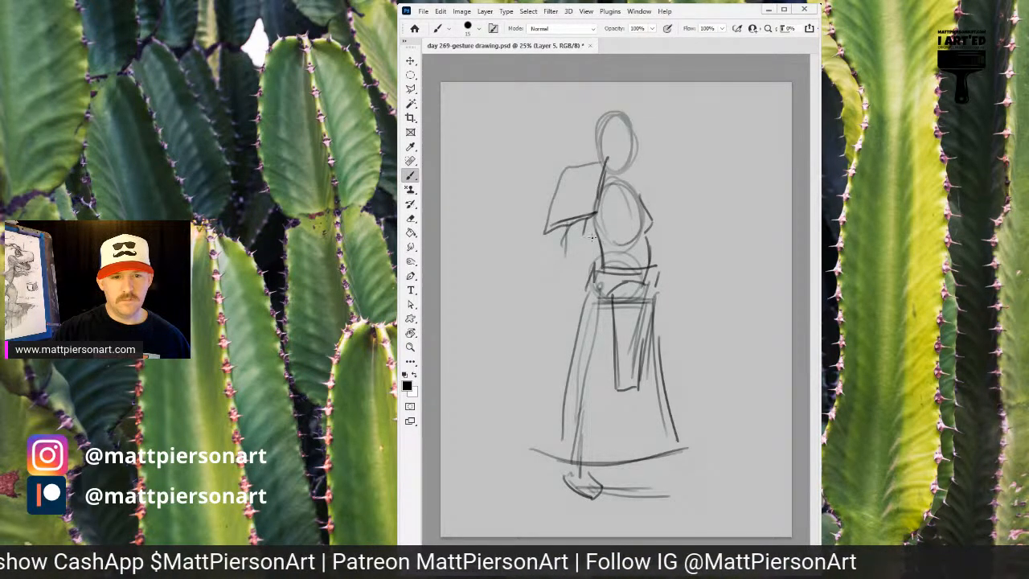
Add the opening along the lower edge of the draped sleeve and the small hand emerging from it
{"action": "left_click_drag", "start_coordinate": [587, 224], "coordinate": [568, 254]}
{"action": "left_click_drag", "start_coordinate": [567, 236], "coordinate": [544, 238]}
{"action": "left_click_drag", "start_coordinate": [596, 215], "coordinate": [586, 239]}
{"action": "left_click_drag", "start_coordinate": [588, 237], "coordinate": [580, 251]}
{"action": "left_click_drag", "start_coordinate": [585, 241], "coordinate": [561, 253]}
{"action": "left_click_drag", "start_coordinate": [597, 228], "coordinate": [593, 238]}
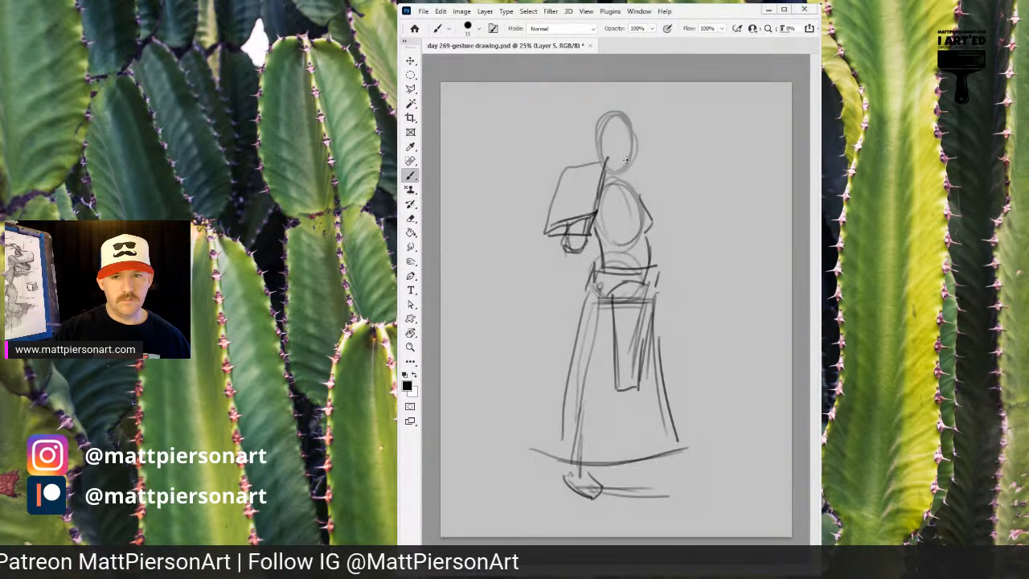
Clear the robed figure and start a pose on blank Layer 4 with a head oval, sweeping S-shaped action line and hip curves
{"action": "key", "text": "Delete"}
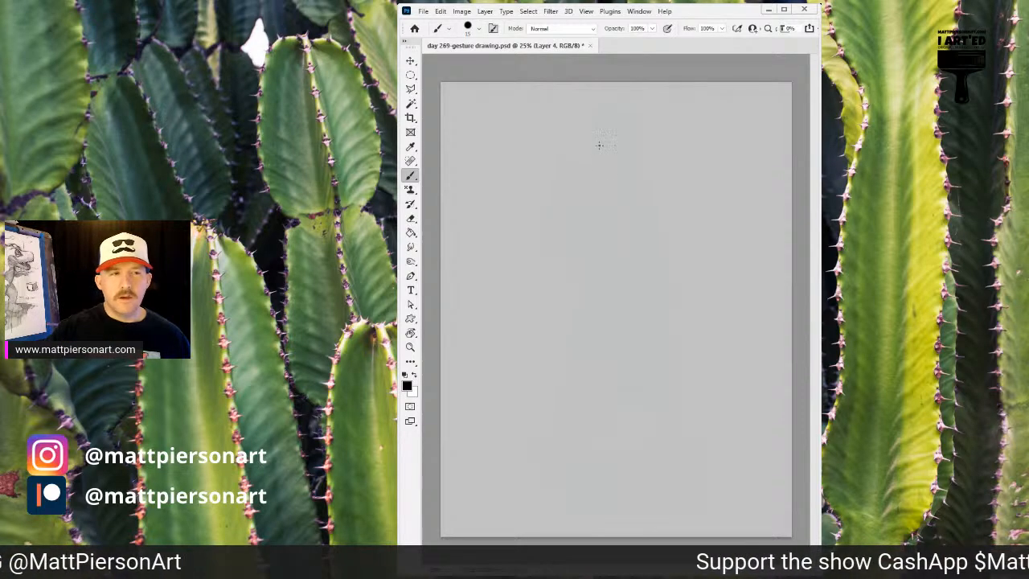
{"action": "mouse_move", "coordinate": [595, 127]}
{"action": "left_mouse_down"}
{"action": "mouse_move", "coordinate": [611, 123]}
{"action": "mouse_move", "coordinate": [619, 143]}
{"action": "mouse_move", "coordinate": [596, 164]}
{"action": "mouse_move", "coordinate": [631, 153]}
{"action": "mouse_move", "coordinate": [633, 183]}
{"action": "mouse_move", "coordinate": [563, 390]}
{"action": "mouse_move", "coordinate": [566, 410]}
{"action": "left_mouse_up"}
{"action": "left_click_drag", "start_coordinate": [560, 309], "coordinate": [599, 480]}
{"action": "left_click_drag", "start_coordinate": [575, 274], "coordinate": [553, 392]}
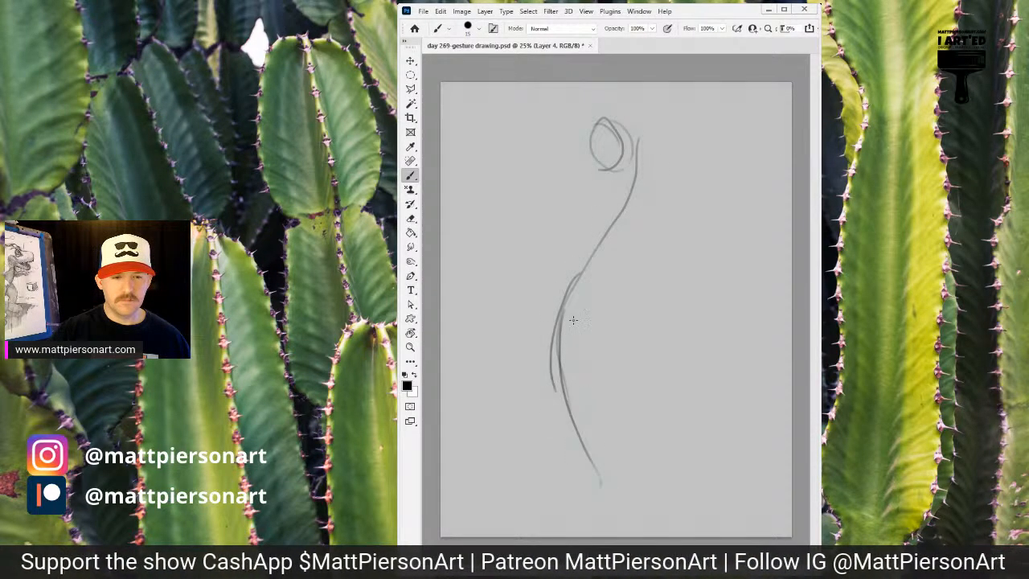
{"action": "mouse_move", "coordinate": [574, 296]}
{"action": "left_mouse_down"}
{"action": "mouse_move", "coordinate": [612, 325]}
{"action": "mouse_move", "coordinate": [619, 306]}
{"action": "mouse_move", "coordinate": [633, 309]}
{"action": "mouse_move", "coordinate": [683, 401]}
{"action": "left_mouse_up"}
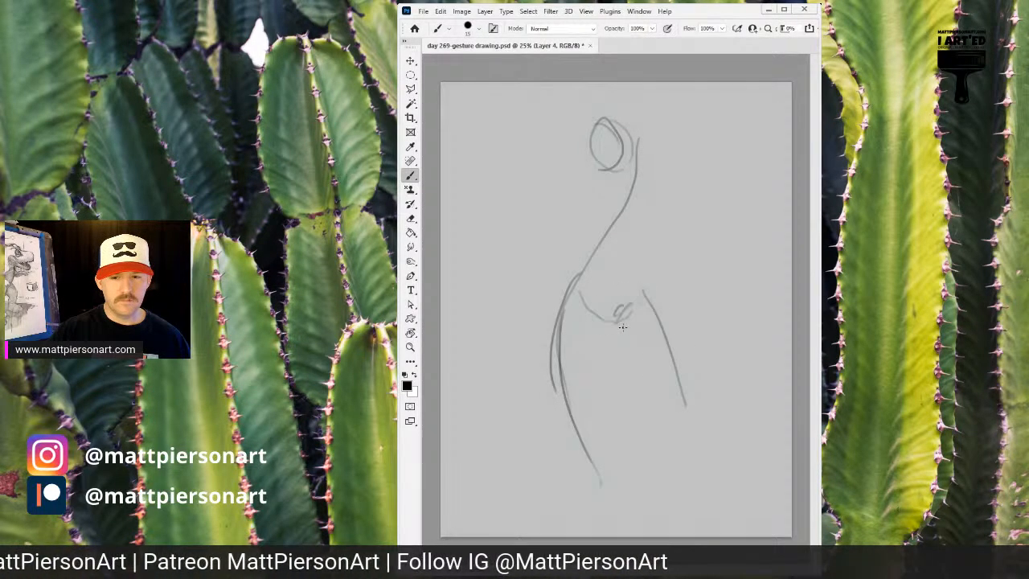
Outline both thighs down to the knees and connect the pelvis curve up to the waist
{"action": "left_click_drag", "start_coordinate": [605, 319], "coordinate": [612, 424]}
{"action": "mouse_move", "coordinate": [557, 353]}
{"action": "left_mouse_down"}
{"action": "mouse_move", "coordinate": [587, 421]}
{"action": "mouse_move", "coordinate": [623, 314]}
{"action": "mouse_move", "coordinate": [663, 390]}
{"action": "left_mouse_up"}
{"action": "mouse_move", "coordinate": [612, 324]}
{"action": "left_mouse_down"}
{"action": "mouse_move", "coordinate": [647, 378]}
{"action": "mouse_move", "coordinate": [647, 301]}
{"action": "mouse_move", "coordinate": [675, 385]}
{"action": "left_mouse_up"}
{"action": "mouse_move", "coordinate": [668, 345]}
{"action": "left_mouse_down"}
{"action": "mouse_move", "coordinate": [679, 406]}
{"action": "mouse_move", "coordinate": [624, 341]}
{"action": "mouse_move", "coordinate": [683, 410]}
{"action": "left_mouse_up"}
{"action": "mouse_move", "coordinate": [604, 322]}
{"action": "left_mouse_down"}
{"action": "mouse_move", "coordinate": [601, 405]}
{"action": "mouse_move", "coordinate": [561, 363]}
{"action": "left_mouse_up"}
{"action": "left_click_drag", "start_coordinate": [573, 286], "coordinate": [601, 320]}
{"action": "mouse_move", "coordinate": [569, 277]}
{"action": "left_mouse_down"}
{"action": "mouse_move", "coordinate": [621, 221]}
{"action": "mouse_move", "coordinate": [576, 274]}
{"action": "mouse_move", "coordinate": [602, 217]}
{"action": "mouse_move", "coordinate": [599, 243]}
{"action": "left_mouse_up"}
Draw the neck, shoulder line and rib cage, and run the torso side down to the hip
{"action": "mouse_move", "coordinate": [604, 170]}
{"action": "left_mouse_down"}
{"action": "mouse_move", "coordinate": [596, 252]}
{"action": "mouse_move", "coordinate": [597, 192]}
{"action": "left_mouse_up"}
{"action": "mouse_move", "coordinate": [601, 170]}
{"action": "left_mouse_down"}
{"action": "mouse_move", "coordinate": [635, 165]}
{"action": "mouse_move", "coordinate": [654, 210]}
{"action": "left_mouse_up"}
{"action": "left_click_drag", "start_coordinate": [604, 190], "coordinate": [652, 178]}
{"action": "mouse_move", "coordinate": [654, 190]}
{"action": "left_mouse_down"}
{"action": "mouse_move", "coordinate": [655, 263]}
{"action": "mouse_move", "coordinate": [656, 251]}
{"action": "left_mouse_up"}
{"action": "left_click_drag", "start_coordinate": [605, 195], "coordinate": [599, 256]}
{"action": "left_click_drag", "start_coordinate": [601, 251], "coordinate": [653, 243]}
{"action": "left_click_drag", "start_coordinate": [656, 207], "coordinate": [648, 304]}
Sketch both arms bent up past the head to the page edge, and darken the head, neck and shoulder lines
{"action": "mouse_move", "coordinate": [603, 196]}
{"action": "left_mouse_down"}
{"action": "mouse_move", "coordinate": [521, 141]}
{"action": "mouse_move", "coordinate": [535, 149]}
{"action": "mouse_move", "coordinate": [559, 91]}
{"action": "left_mouse_up"}
{"action": "left_click_drag", "start_coordinate": [534, 133], "coordinate": [565, 75]}
{"action": "mouse_move", "coordinate": [660, 195]}
{"action": "left_mouse_down"}
{"action": "mouse_move", "coordinate": [691, 117]}
{"action": "mouse_move", "coordinate": [669, 82]}
{"action": "left_mouse_up"}
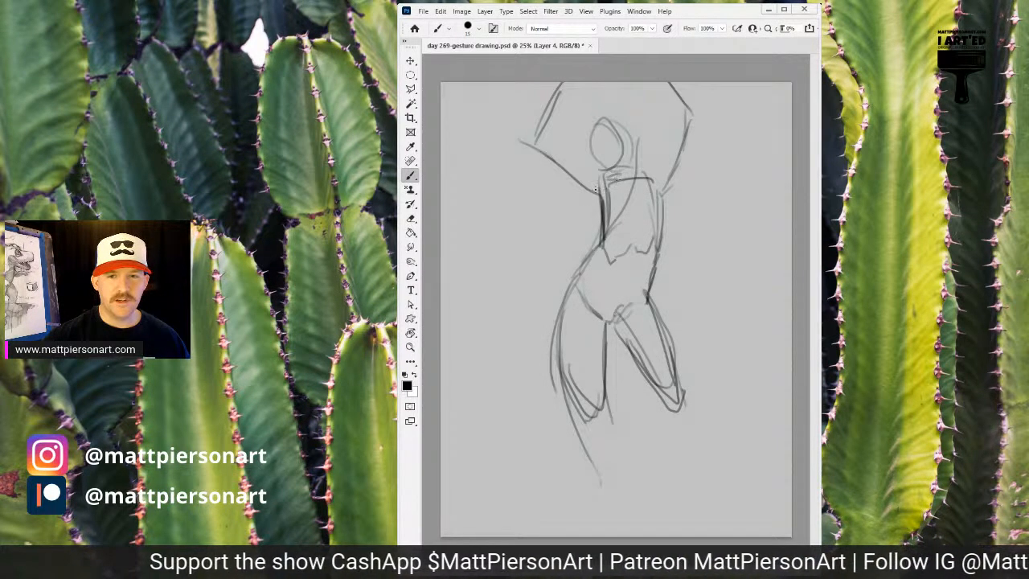
{"action": "mouse_move", "coordinate": [618, 187]}
{"action": "left_mouse_down"}
{"action": "mouse_move", "coordinate": [643, 191]}
{"action": "mouse_move", "coordinate": [617, 178]}
{"action": "mouse_move", "coordinate": [636, 185]}
{"action": "mouse_move", "coordinate": [619, 171]}
{"action": "mouse_move", "coordinate": [633, 165]}
{"action": "mouse_move", "coordinate": [621, 121]}
{"action": "mouse_move", "coordinate": [596, 168]}
{"action": "mouse_move", "coordinate": [600, 146]}
{"action": "mouse_move", "coordinate": [631, 160]}
{"action": "mouse_move", "coordinate": [627, 117]}
{"action": "mouse_move", "coordinate": [647, 188]}
{"action": "mouse_move", "coordinate": [586, 188]}
{"action": "mouse_move", "coordinate": [601, 169]}
{"action": "mouse_move", "coordinate": [591, 204]}
{"action": "left_mouse_up"}
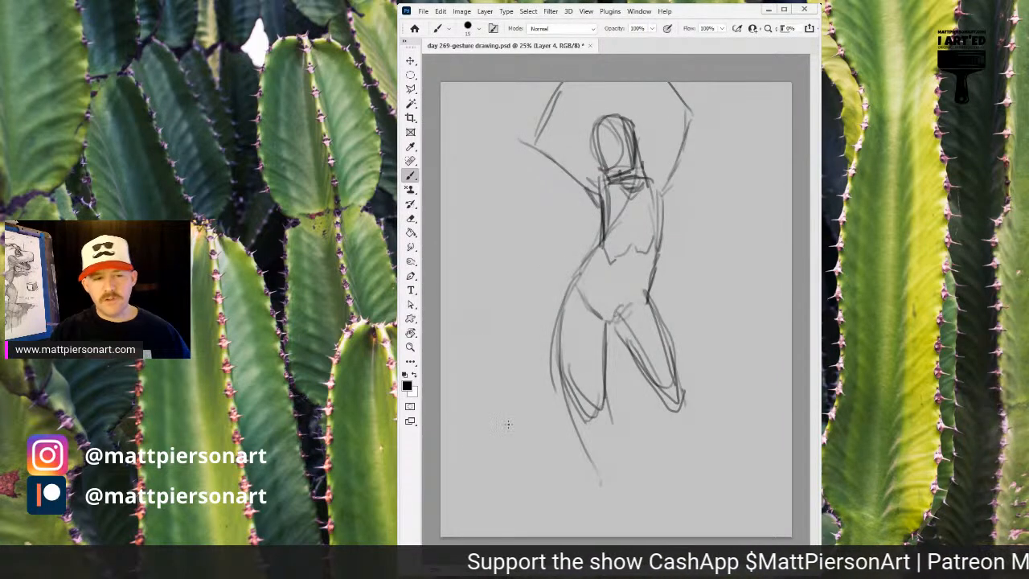
Clear the raised-arms figure and start a seated pose on blank Layer 3 with a head oval and loose chest shape
{"action": "key", "text": "Delete"}
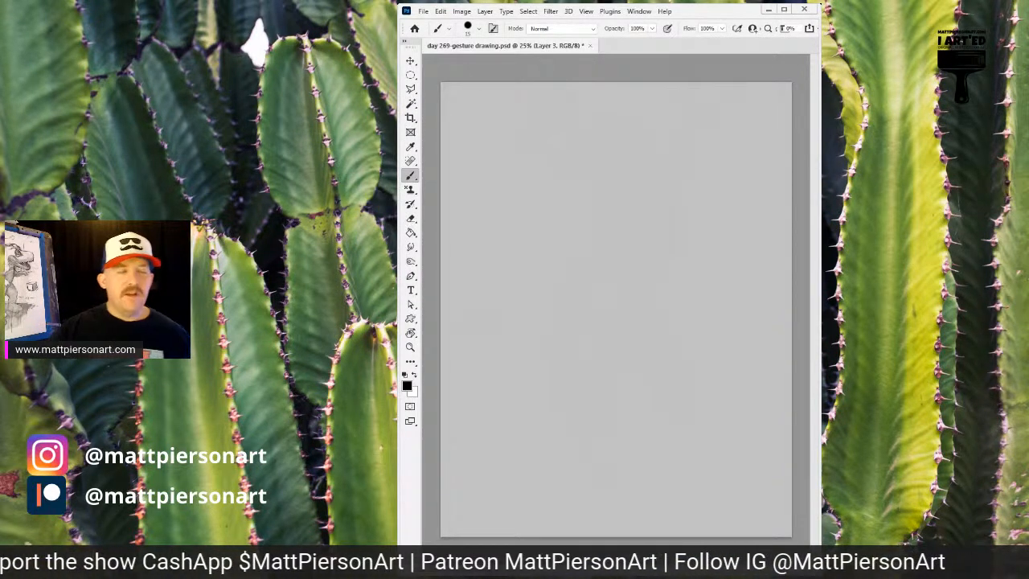
{"action": "scroll", "coordinate": [642, 186], "scroll_direction": "down", "scroll_amount": 1}
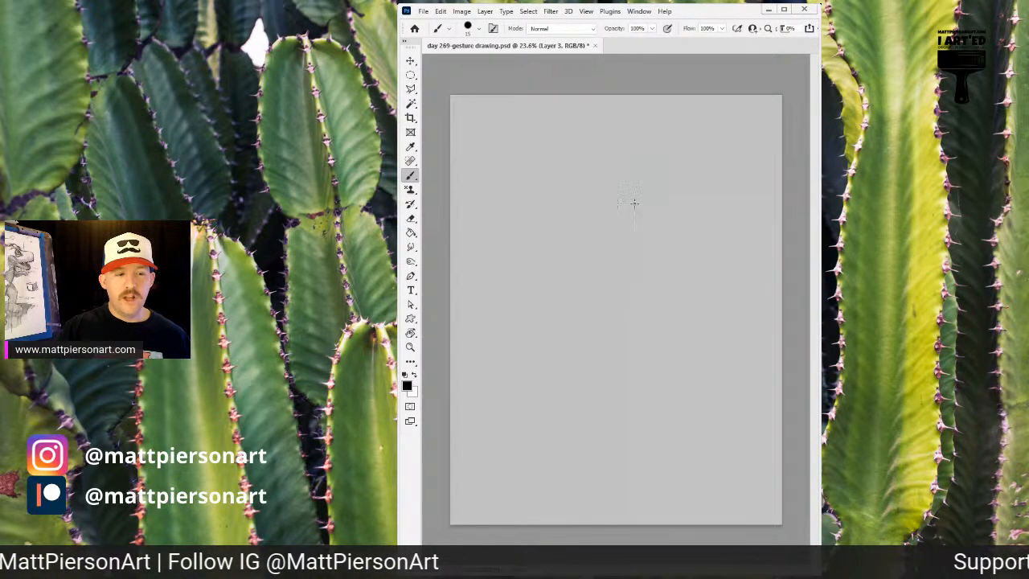
{"action": "mouse_move", "coordinate": [640, 174]}
{"action": "left_mouse_down"}
{"action": "mouse_move", "coordinate": [650, 202]}
{"action": "mouse_move", "coordinate": [673, 182]}
{"action": "mouse_move", "coordinate": [634, 203]}
{"action": "mouse_move", "coordinate": [654, 218]}
{"action": "mouse_move", "coordinate": [641, 171]}
{"action": "mouse_move", "coordinate": [645, 223]}
{"action": "mouse_move", "coordinate": [657, 170]}
{"action": "mouse_move", "coordinate": [635, 211]}
{"action": "left_mouse_up"}
{"action": "mouse_move", "coordinate": [662, 261]}
{"action": "left_mouse_down"}
{"action": "mouse_move", "coordinate": [681, 244]}
{"action": "mouse_move", "coordinate": [619, 235]}
{"action": "mouse_move", "coordinate": [647, 306]}
{"action": "mouse_move", "coordinate": [640, 328]}
{"action": "left_mouse_up"}
{"action": "left_click_drag", "start_coordinate": [621, 234], "coordinate": [609, 273]}
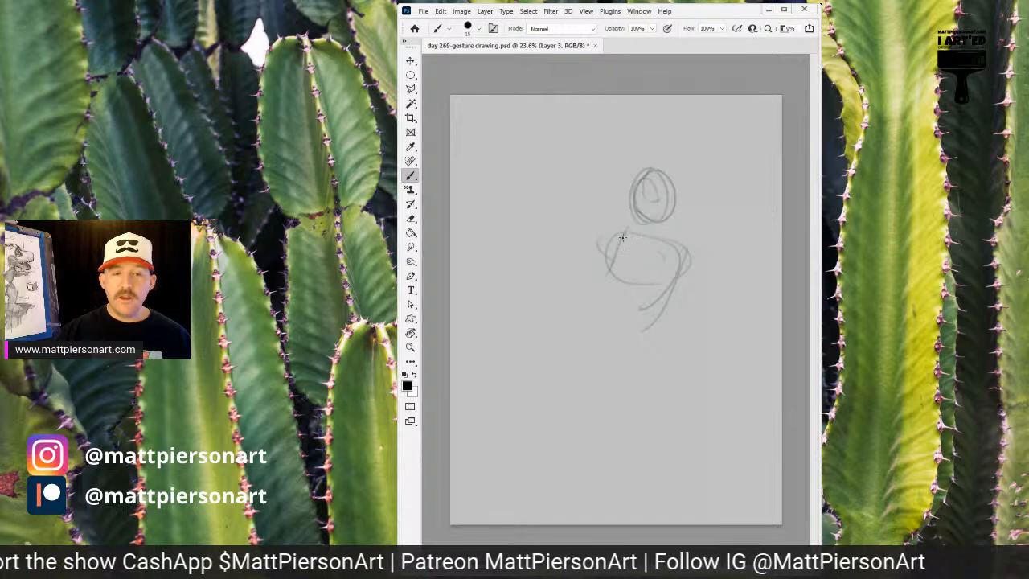
Build up the chest, belly and pelvis forms, and add a scalloped neckline with short strokes at the shoulder
{"action": "mouse_move", "coordinate": [624, 234]}
{"action": "left_mouse_down"}
{"action": "mouse_move", "coordinate": [603, 301]}
{"action": "mouse_move", "coordinate": [662, 309]}
{"action": "mouse_move", "coordinate": [680, 278]}
{"action": "mouse_move", "coordinate": [632, 303]}
{"action": "mouse_move", "coordinate": [631, 331]}
{"action": "mouse_move", "coordinate": [609, 353]}
{"action": "mouse_move", "coordinate": [593, 305]}
{"action": "mouse_move", "coordinate": [642, 359]}
{"action": "mouse_move", "coordinate": [639, 374]}
{"action": "mouse_move", "coordinate": [645, 366]}
{"action": "mouse_move", "coordinate": [588, 375]}
{"action": "mouse_move", "coordinate": [580, 327]}
{"action": "mouse_move", "coordinate": [614, 311]}
{"action": "mouse_move", "coordinate": [645, 341]}
{"action": "mouse_move", "coordinate": [661, 325]}
{"action": "mouse_move", "coordinate": [667, 288]}
{"action": "left_mouse_up"}
{"action": "mouse_move", "coordinate": [652, 348]}
{"action": "left_mouse_down"}
{"action": "mouse_move", "coordinate": [675, 290]}
{"action": "mouse_move", "coordinate": [604, 282]}
{"action": "mouse_move", "coordinate": [606, 265]}
{"action": "mouse_move", "coordinate": [607, 279]}
{"action": "left_mouse_up"}
{"action": "left_click_drag", "start_coordinate": [676, 267], "coordinate": [668, 287]}
{"action": "left_click_drag", "start_coordinate": [608, 241], "coordinate": [693, 248]}
{"action": "left_click_drag", "start_coordinate": [701, 249], "coordinate": [707, 274]}
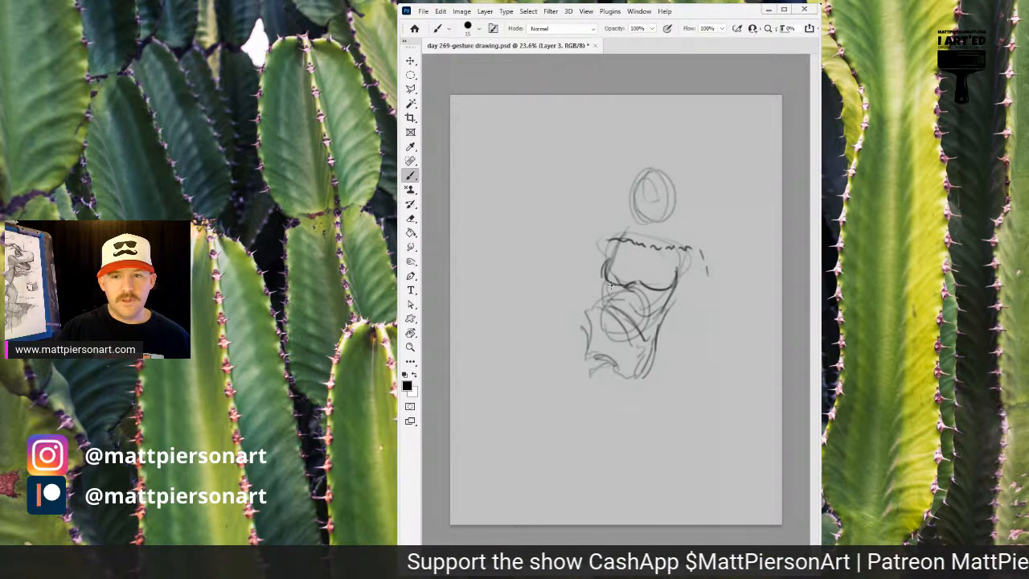
Sketch the raised forearm with its clenched hand and the puffed sleeve gathered around the elbow
{"action": "mouse_move", "coordinate": [581, 239]}
{"action": "left_mouse_down"}
{"action": "mouse_move", "coordinate": [598, 299]}
{"action": "mouse_move", "coordinate": [578, 229]}
{"action": "mouse_move", "coordinate": [587, 272]}
{"action": "left_mouse_up"}
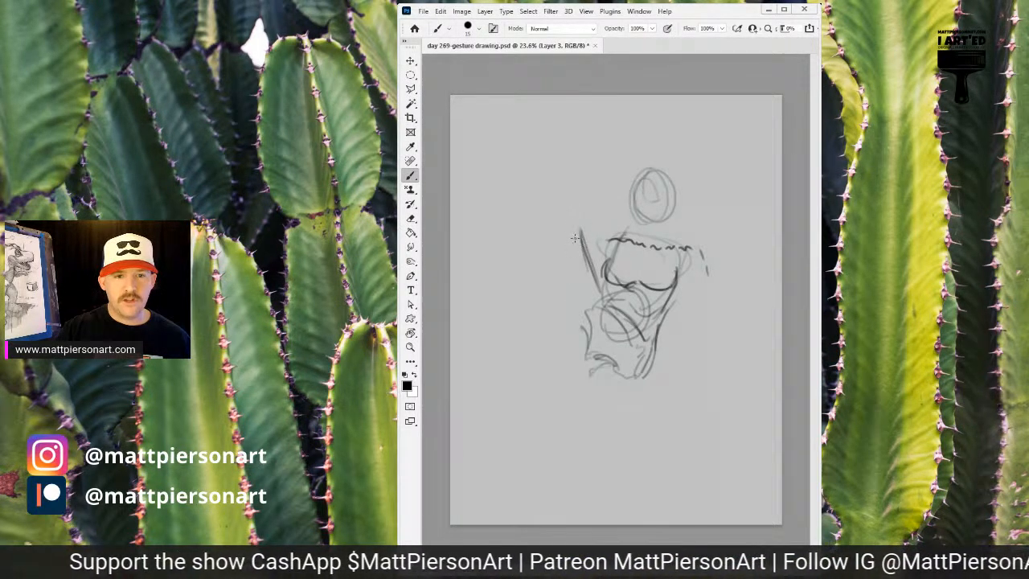
{"action": "mouse_move", "coordinate": [561, 235]}
{"action": "left_mouse_down"}
{"action": "mouse_move", "coordinate": [578, 239]}
{"action": "mouse_move", "coordinate": [564, 211]}
{"action": "mouse_move", "coordinate": [584, 210]}
{"action": "mouse_move", "coordinate": [587, 233]}
{"action": "mouse_move", "coordinate": [569, 244]}
{"action": "mouse_move", "coordinate": [588, 258]}
{"action": "mouse_move", "coordinate": [576, 261]}
{"action": "mouse_move", "coordinate": [596, 256]}
{"action": "left_mouse_up"}
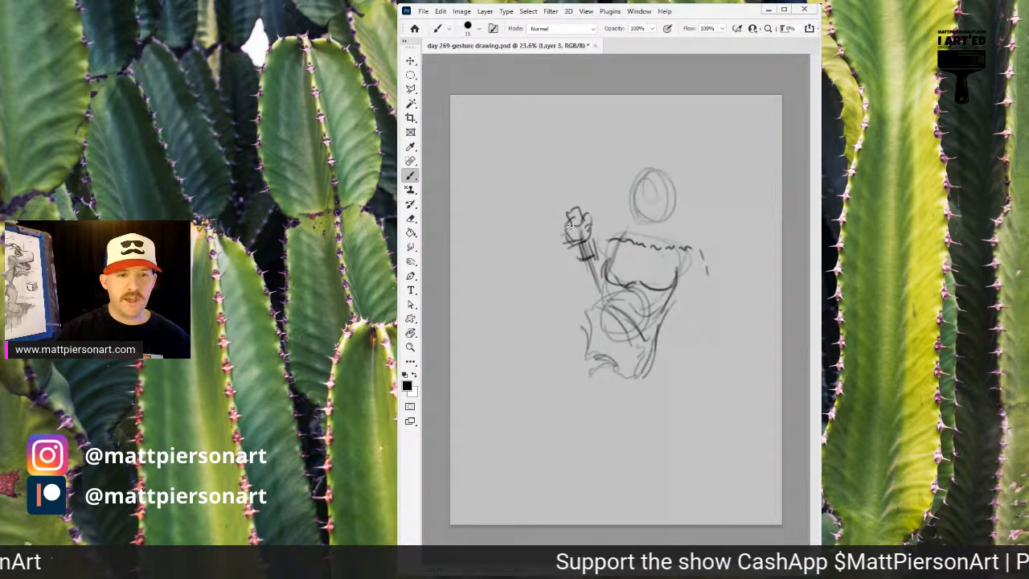
{"action": "mouse_move", "coordinate": [577, 255]}
{"action": "left_mouse_down"}
{"action": "mouse_move", "coordinate": [564, 272]}
{"action": "mouse_move", "coordinate": [577, 291]}
{"action": "left_mouse_up"}
{"action": "mouse_move", "coordinate": [597, 254]}
{"action": "left_mouse_down"}
{"action": "mouse_move", "coordinate": [609, 295]}
{"action": "mouse_move", "coordinate": [575, 297]}
{"action": "mouse_move", "coordinate": [615, 297]}
{"action": "left_mouse_up"}
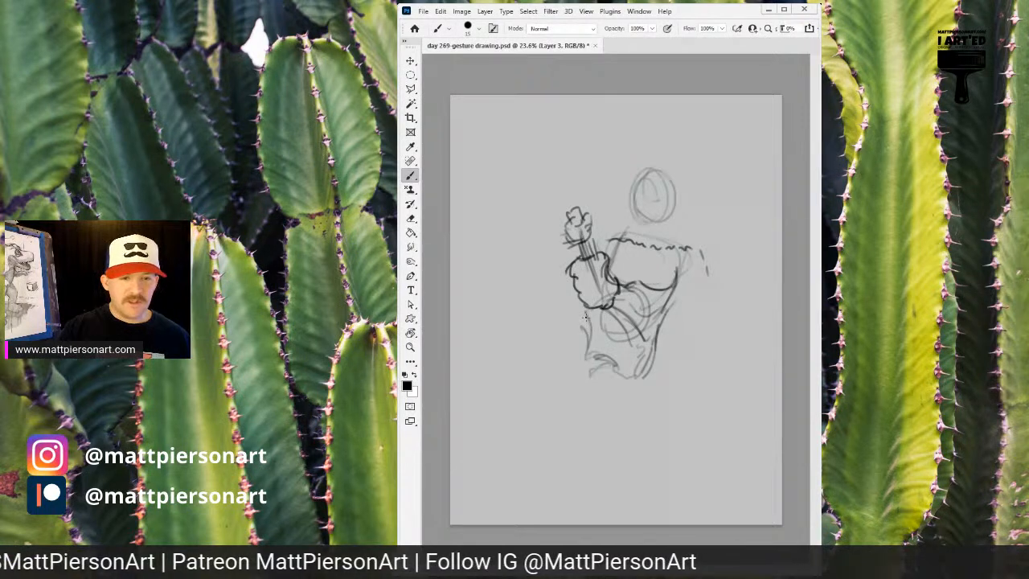
Draw the raised bent leg with its rounded knee, thigh, shin and banded boot ending at the foot
{"action": "mouse_move", "coordinate": [556, 324]}
{"action": "left_mouse_down"}
{"action": "mouse_move", "coordinate": [569, 351]}
{"action": "mouse_move", "coordinate": [546, 307]}
{"action": "mouse_move", "coordinate": [570, 364]}
{"action": "mouse_move", "coordinate": [545, 299]}
{"action": "mouse_move", "coordinate": [587, 312]}
{"action": "mouse_move", "coordinate": [582, 373]}
{"action": "mouse_move", "coordinate": [544, 317]}
{"action": "mouse_move", "coordinate": [583, 318]}
{"action": "mouse_move", "coordinate": [596, 352]}
{"action": "left_mouse_up"}
{"action": "mouse_move", "coordinate": [562, 295]}
{"action": "left_mouse_down"}
{"action": "mouse_move", "coordinate": [534, 317]}
{"action": "mouse_move", "coordinate": [544, 286]}
{"action": "mouse_move", "coordinate": [512, 319]}
{"action": "mouse_move", "coordinate": [516, 303]}
{"action": "mouse_move", "coordinate": [487, 355]}
{"action": "left_mouse_up"}
{"action": "left_click_drag", "start_coordinate": [551, 322], "coordinate": [485, 378]}
{"action": "mouse_move", "coordinate": [516, 307]}
{"action": "left_mouse_down"}
{"action": "mouse_move", "coordinate": [478, 367]}
{"action": "mouse_move", "coordinate": [498, 332]}
{"action": "mouse_move", "coordinate": [480, 368]}
{"action": "mouse_move", "coordinate": [509, 335]}
{"action": "mouse_move", "coordinate": [506, 316]}
{"action": "mouse_move", "coordinate": [527, 342]}
{"action": "mouse_move", "coordinate": [508, 306]}
{"action": "mouse_move", "coordinate": [529, 300]}
{"action": "mouse_move", "coordinate": [542, 335]}
{"action": "mouse_move", "coordinate": [531, 343]}
{"action": "mouse_move", "coordinate": [508, 314]}
{"action": "mouse_move", "coordinate": [498, 344]}
{"action": "mouse_move", "coordinate": [507, 373]}
{"action": "mouse_move", "coordinate": [473, 363]}
{"action": "mouse_move", "coordinate": [476, 376]}
{"action": "mouse_move", "coordinate": [499, 376]}
{"action": "mouse_move", "coordinate": [465, 404]}
{"action": "mouse_move", "coordinate": [482, 426]}
{"action": "left_mouse_up"}
{"action": "left_click_drag", "start_coordinate": [488, 383], "coordinate": [484, 413]}
{"action": "left_click_drag", "start_coordinate": [482, 407], "coordinate": [464, 411]}
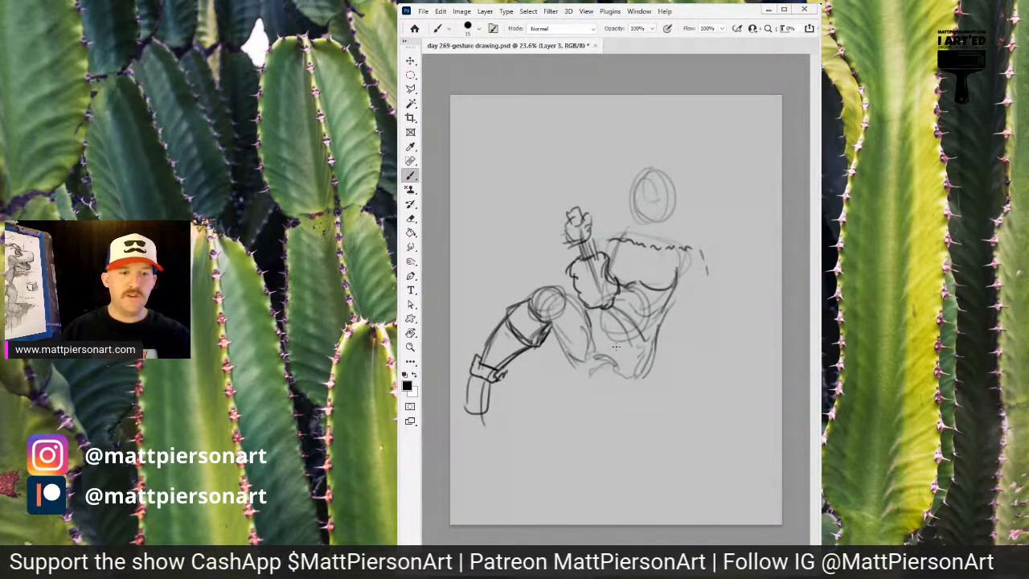
Strengthen the raised knee's contour and outline the folded leg's thigh where it meets the hip
{"action": "left_click_drag", "start_coordinate": [564, 287], "coordinate": [578, 298]}
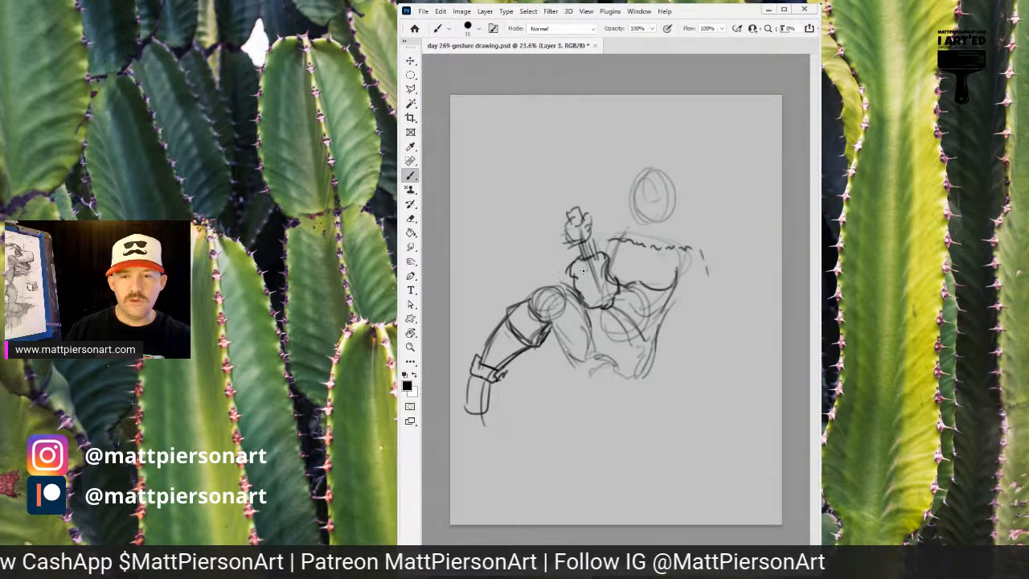
{"action": "mouse_move", "coordinate": [556, 333]}
{"action": "left_mouse_down"}
{"action": "mouse_move", "coordinate": [583, 302]}
{"action": "mouse_move", "coordinate": [564, 284]}
{"action": "left_mouse_up"}
{"action": "mouse_move", "coordinate": [551, 325]}
{"action": "left_mouse_down"}
{"action": "mouse_move", "coordinate": [562, 332]}
{"action": "mouse_move", "coordinate": [581, 309]}
{"action": "left_mouse_up"}
{"action": "mouse_move", "coordinate": [596, 371]}
{"action": "left_mouse_down"}
{"action": "mouse_move", "coordinate": [582, 402]}
{"action": "mouse_move", "coordinate": [578, 390]}
{"action": "mouse_move", "coordinate": [609, 398]}
{"action": "mouse_move", "coordinate": [640, 380]}
{"action": "mouse_move", "coordinate": [613, 395]}
{"action": "mouse_move", "coordinate": [626, 372]}
{"action": "mouse_move", "coordinate": [634, 380]}
{"action": "mouse_move", "coordinate": [660, 358]}
{"action": "mouse_move", "coordinate": [658, 342]}
{"action": "mouse_move", "coordinate": [634, 363]}
{"action": "mouse_move", "coordinate": [642, 380]}
{"action": "mouse_move", "coordinate": [597, 350]}
{"action": "mouse_move", "coordinate": [645, 340]}
{"action": "mouse_move", "coordinate": [655, 350]}
{"action": "mouse_move", "coordinate": [666, 326]}
{"action": "left_mouse_up"}
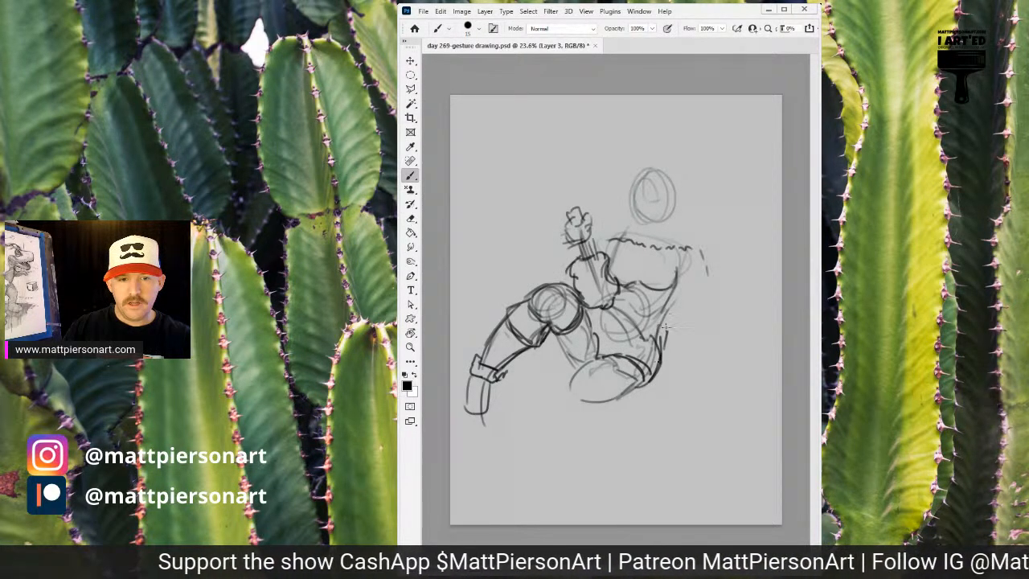
Define both shoulder tops and draw the supporting arm's long, loose sleeve hanging towards the ground
{"action": "left_click_drag", "start_coordinate": [597, 245], "coordinate": [628, 221]}
{"action": "left_click_drag", "start_coordinate": [680, 236], "coordinate": [699, 257]}
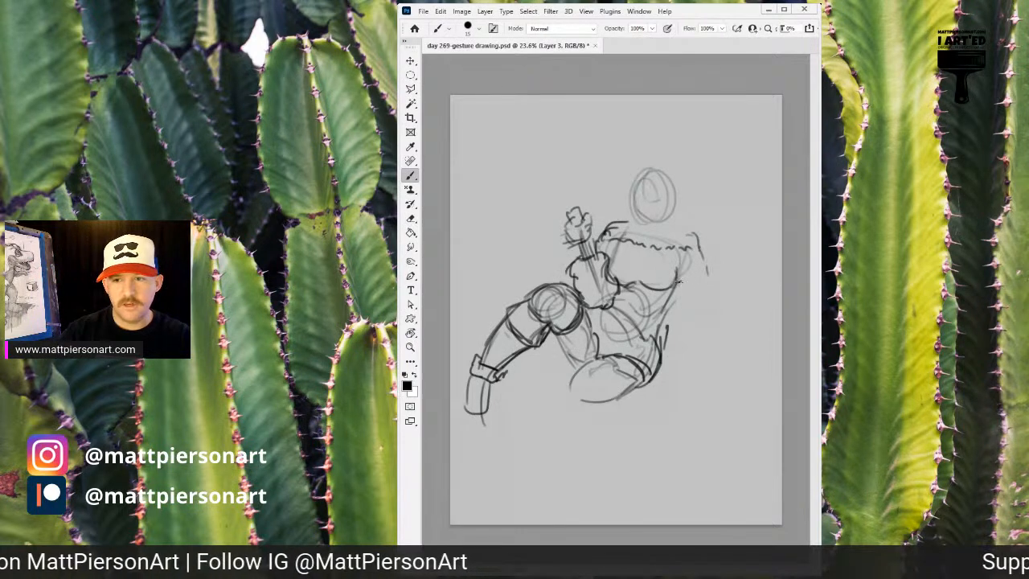
{"action": "left_click_drag", "start_coordinate": [685, 291], "coordinate": [683, 320]}
{"action": "mouse_move", "coordinate": [709, 276]}
{"action": "left_mouse_down"}
{"action": "mouse_move", "coordinate": [709, 319]}
{"action": "mouse_move", "coordinate": [683, 307]}
{"action": "mouse_move", "coordinate": [678, 354]}
{"action": "left_mouse_up"}
{"action": "left_click_drag", "start_coordinate": [680, 316], "coordinate": [680, 371]}
{"action": "left_click_drag", "start_coordinate": [710, 311], "coordinate": [721, 336]}
{"action": "mouse_move", "coordinate": [714, 301]}
{"action": "left_mouse_down"}
{"action": "mouse_move", "coordinate": [728, 366]}
{"action": "mouse_move", "coordinate": [681, 386]}
{"action": "mouse_move", "coordinate": [720, 370]}
{"action": "left_mouse_up"}
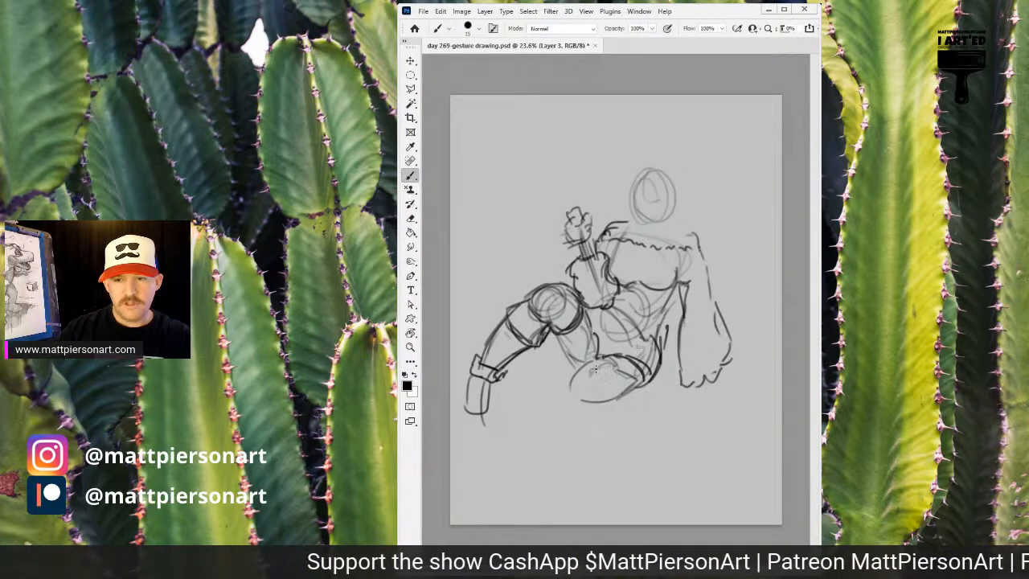
Add the supporting hand flat on the ground and complete the folded leg with its knee and lower leg
{"action": "mouse_move", "coordinate": [627, 364]}
{"action": "left_mouse_down"}
{"action": "mouse_move", "coordinate": [652, 395]}
{"action": "mouse_move", "coordinate": [663, 368]}
{"action": "left_mouse_up"}
{"action": "mouse_move", "coordinate": [664, 341]}
{"action": "left_mouse_down"}
{"action": "mouse_move", "coordinate": [656, 383]}
{"action": "mouse_move", "coordinate": [724, 395]}
{"action": "mouse_move", "coordinate": [756, 376]}
{"action": "mouse_move", "coordinate": [704, 392]}
{"action": "left_mouse_up"}
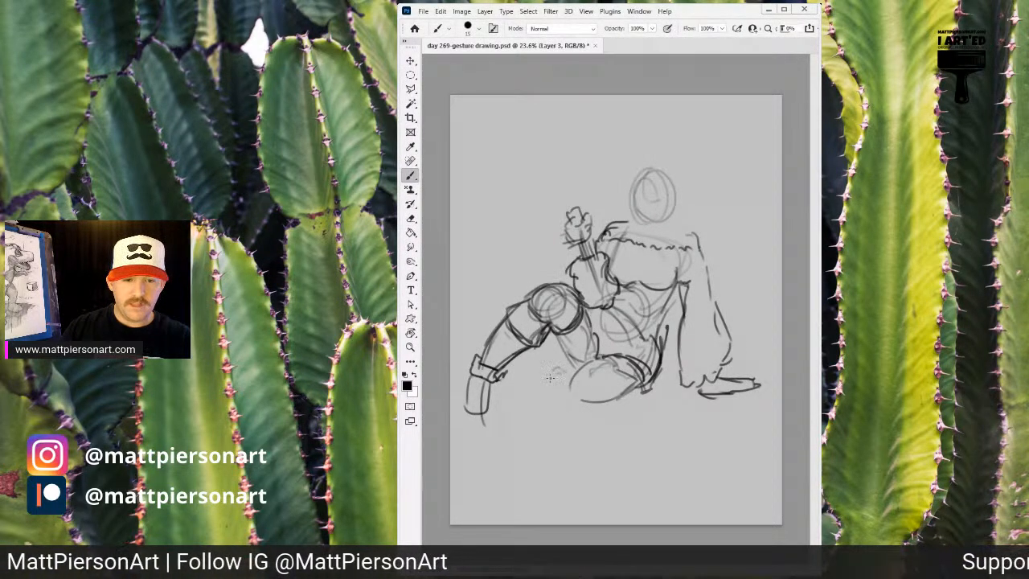
{"action": "mouse_move", "coordinate": [562, 366]}
{"action": "left_mouse_down"}
{"action": "mouse_move", "coordinate": [516, 389]}
{"action": "mouse_move", "coordinate": [564, 379]}
{"action": "mouse_move", "coordinate": [513, 373]}
{"action": "mouse_move", "coordinate": [561, 362]}
{"action": "mouse_move", "coordinate": [517, 386]}
{"action": "mouse_move", "coordinate": [529, 390]}
{"action": "mouse_move", "coordinate": [515, 384]}
{"action": "mouse_move", "coordinate": [563, 362]}
{"action": "mouse_move", "coordinate": [563, 383]}
{"action": "mouse_move", "coordinate": [593, 402]}
{"action": "mouse_move", "coordinate": [582, 367]}
{"action": "mouse_move", "coordinate": [599, 409]}
{"action": "left_mouse_up"}
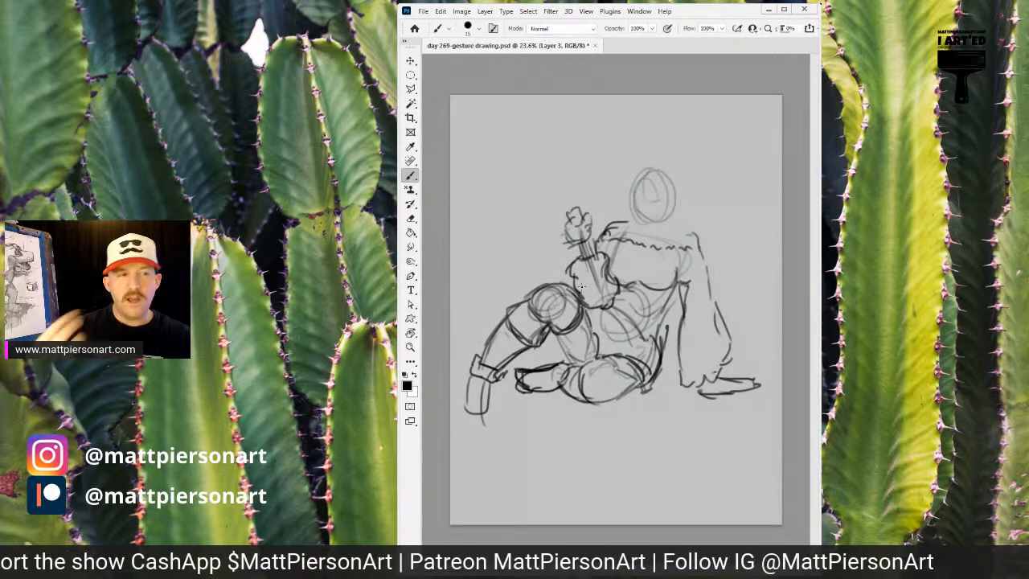
{"action": "scroll", "coordinate": [588, 355], "scroll_direction": "down", "scroll_amount": 1}
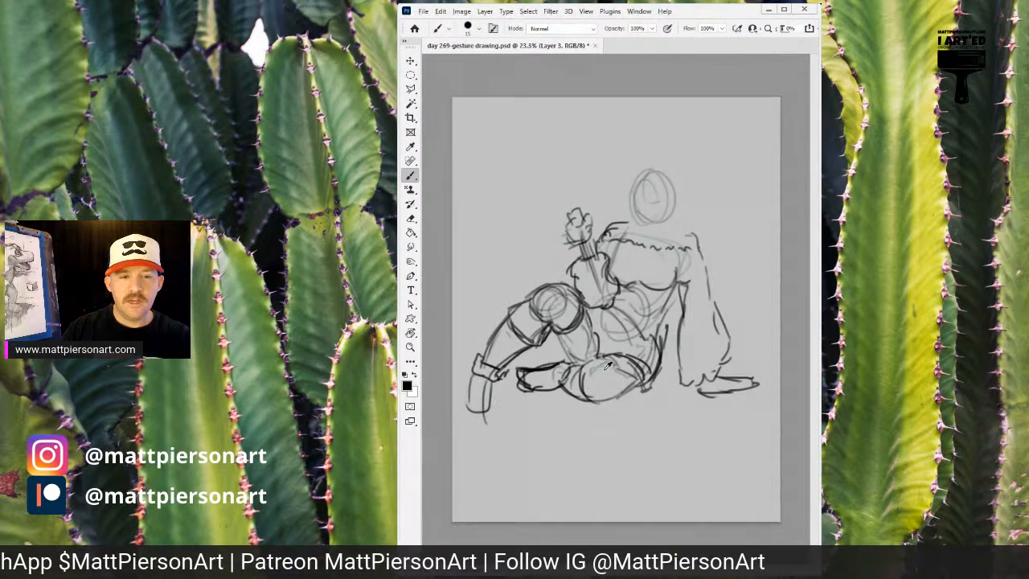
{"action": "left_click", "coordinate": [611, 358], "text": "alt"}
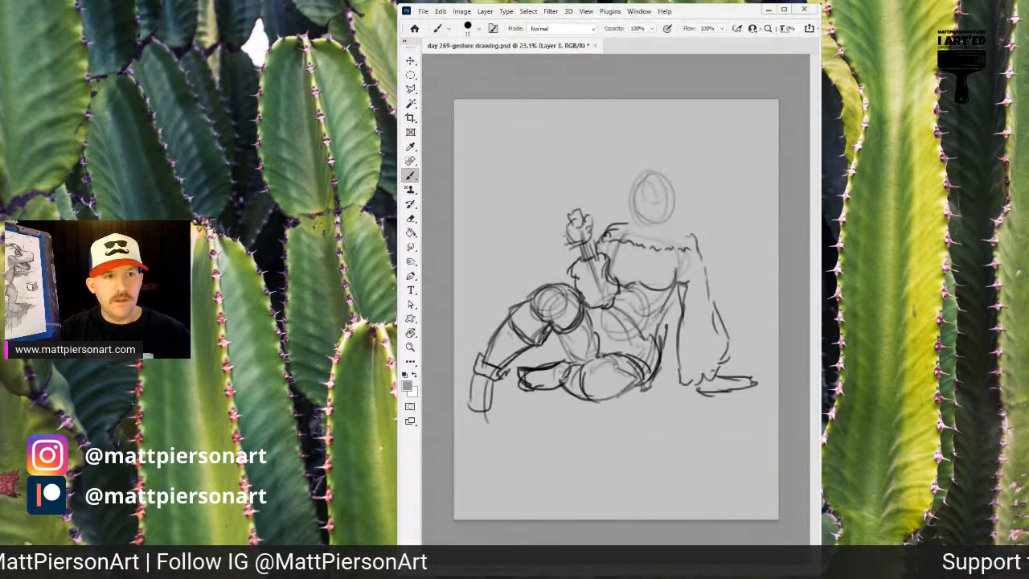
{"action": "left_click", "coordinate": [404, 374]}
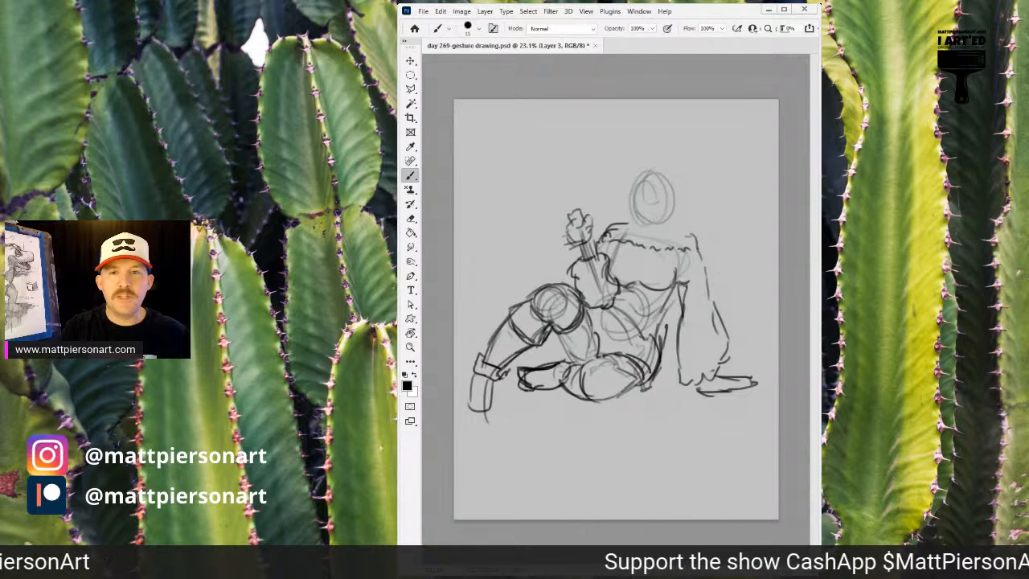
{"action": "mouse_move", "coordinate": [582, 417]}
{"action": "left_mouse_down"}
{"action": "mouse_move", "coordinate": [601, 442]}
{"action": "mouse_move", "coordinate": [638, 439]}
{"action": "left_mouse_up"}
{"action": "key", "text": "ctrl+z"}
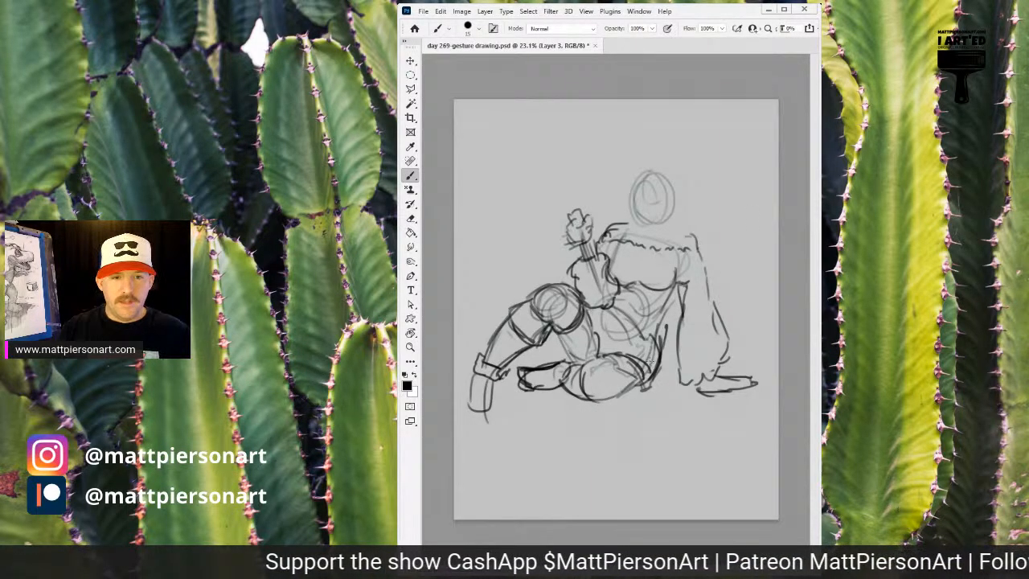
Mark the side of the head and draw a long, tapering rod extending upward from the raised hand
{"action": "left_click_drag", "start_coordinate": [633, 169], "coordinate": [635, 215]}
{"action": "mouse_move", "coordinate": [571, 224]}
{"action": "left_mouse_down"}
{"action": "mouse_move", "coordinate": [560, 235]}
{"action": "mouse_move", "coordinate": [573, 241]}
{"action": "left_mouse_up"}
{"action": "mouse_move", "coordinate": [562, 174]}
{"action": "left_mouse_down"}
{"action": "mouse_move", "coordinate": [565, 164]}
{"action": "mouse_move", "coordinate": [587, 196]}
{"action": "mouse_move", "coordinate": [584, 212]}
{"action": "left_mouse_up"}
{"action": "mouse_move", "coordinate": [560, 164]}
{"action": "left_mouse_down"}
{"action": "mouse_move", "coordinate": [554, 121]}
{"action": "mouse_move", "coordinate": [567, 153]}
{"action": "left_mouse_up"}
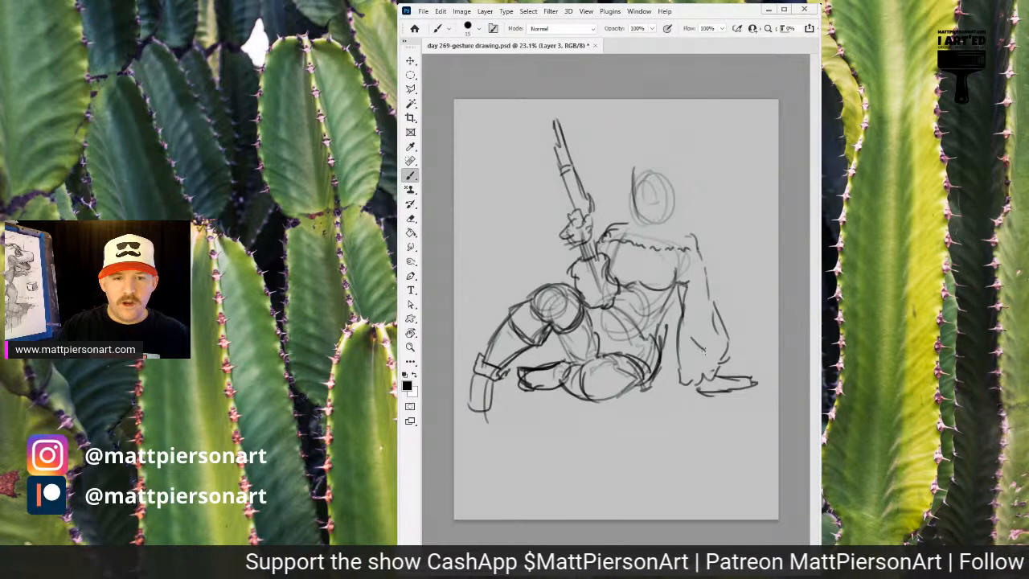
Add a fold on the supporting arm's sleeve, define the bust contours and strengthen the abdomen and waist lines
{"action": "mouse_move", "coordinate": [689, 331]}
{"action": "left_mouse_down"}
{"action": "mouse_move", "coordinate": [716, 340]}
{"action": "mouse_move", "coordinate": [707, 348]}
{"action": "left_mouse_up"}
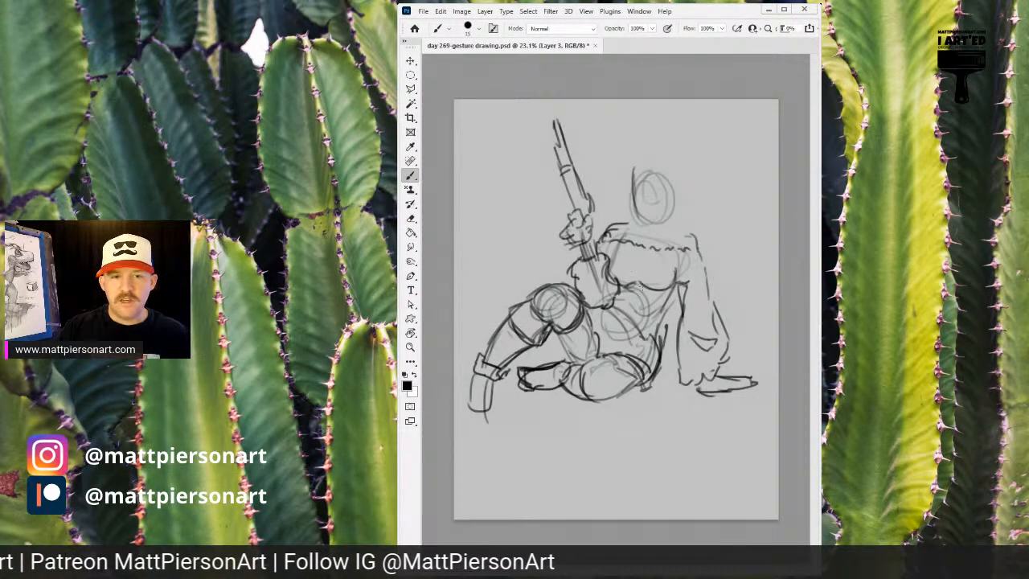
{"action": "left_click_drag", "start_coordinate": [627, 284], "coordinate": [676, 293]}
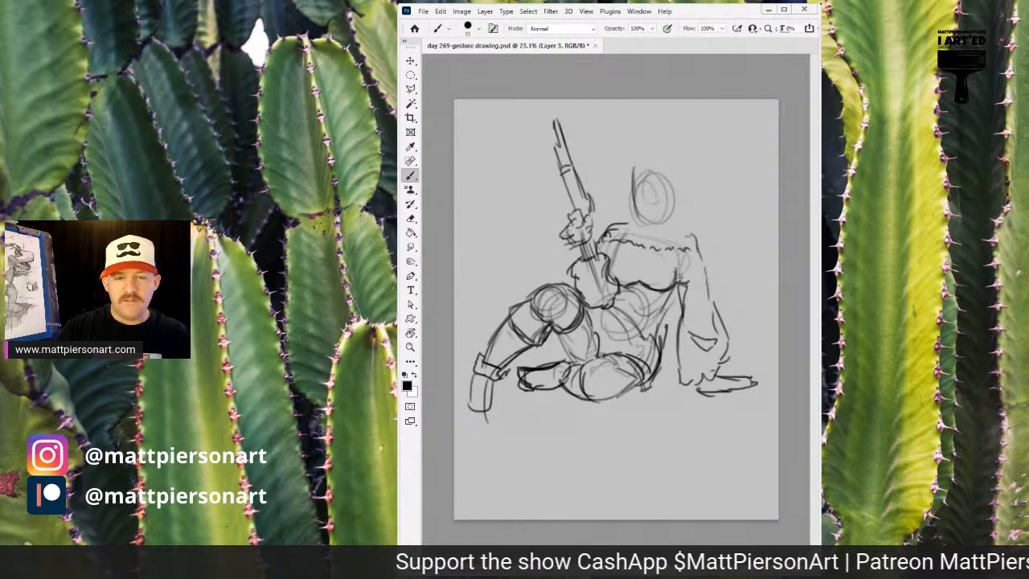
{"action": "mouse_move", "coordinate": [680, 271]}
{"action": "left_mouse_down"}
{"action": "mouse_move", "coordinate": [659, 290]}
{"action": "mouse_move", "coordinate": [635, 280]}
{"action": "mouse_move", "coordinate": [641, 265]}
{"action": "mouse_move", "coordinate": [651, 281]}
{"action": "mouse_move", "coordinate": [631, 279]}
{"action": "left_mouse_up"}
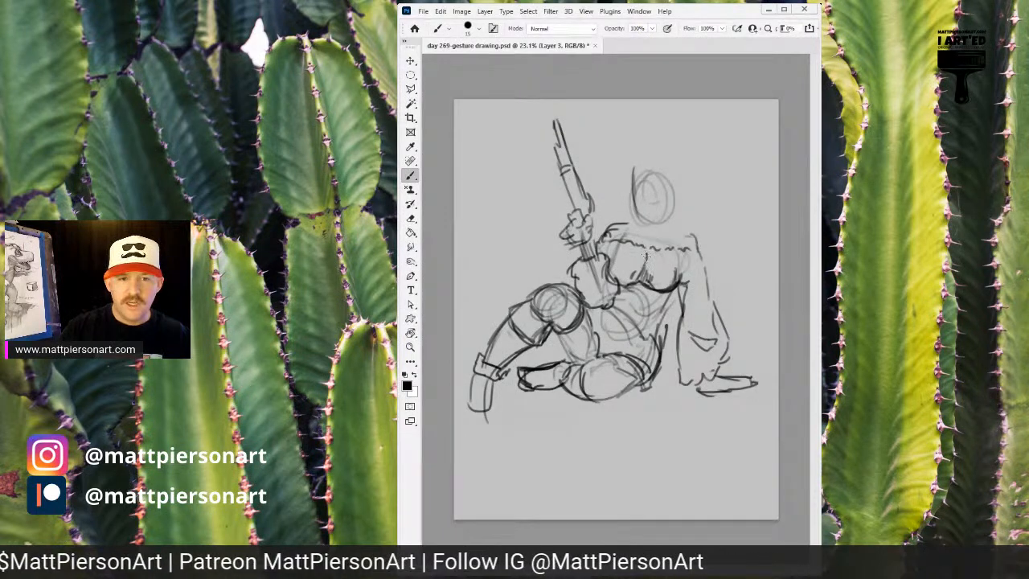
{"action": "left_click_drag", "start_coordinate": [645, 299], "coordinate": [646, 309]}
{"action": "mouse_move", "coordinate": [641, 312]}
{"action": "left_mouse_down"}
{"action": "mouse_move", "coordinate": [666, 312]}
{"action": "mouse_move", "coordinate": [643, 386]}
{"action": "left_mouse_up"}
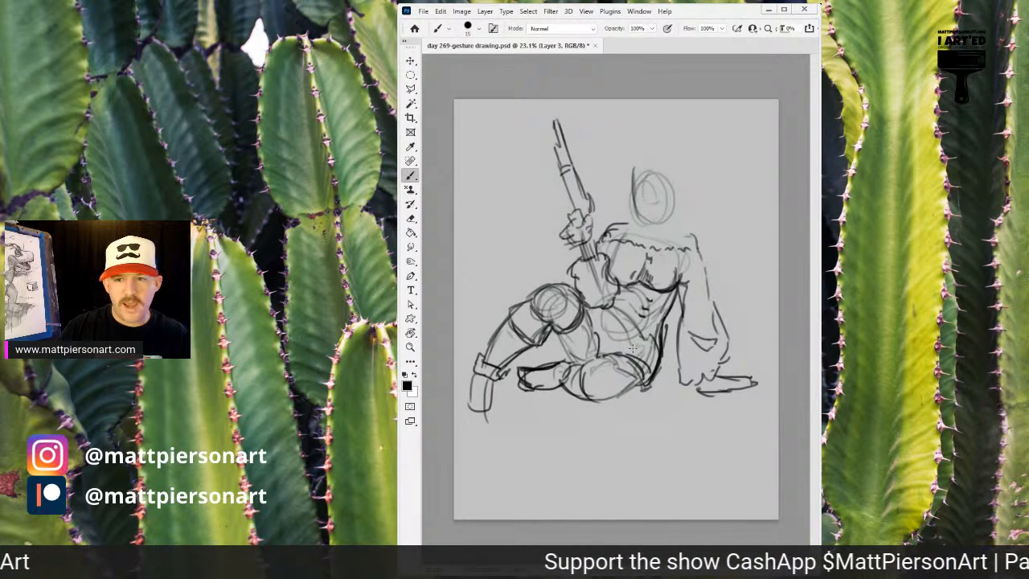
Mark the seated figure's navel and draw the face profile, facial features, neck and raised shoulder
{"action": "left_click_drag", "start_coordinate": [633, 334], "coordinate": [641, 342]}
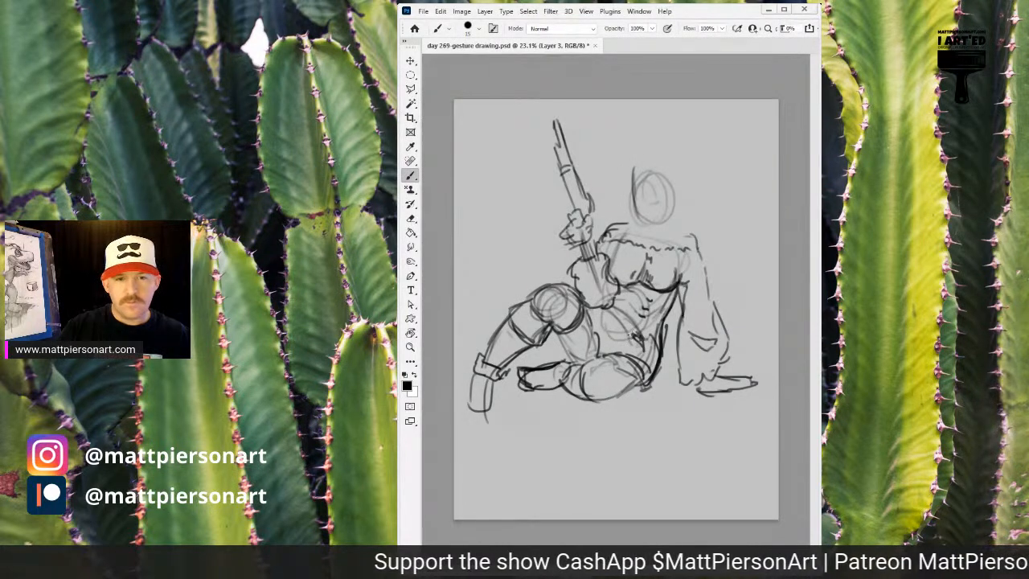
{"action": "left_click_drag", "start_coordinate": [633, 184], "coordinate": [630, 196]}
{"action": "mouse_move", "coordinate": [647, 150]}
{"action": "left_mouse_down"}
{"action": "mouse_move", "coordinate": [652, 180]}
{"action": "mouse_move", "coordinate": [635, 172]}
{"action": "mouse_move", "coordinate": [630, 188]}
{"action": "mouse_move", "coordinate": [635, 178]}
{"action": "left_mouse_up"}
{"action": "mouse_move", "coordinate": [646, 193]}
{"action": "left_mouse_down"}
{"action": "mouse_move", "coordinate": [630, 212]}
{"action": "mouse_move", "coordinate": [661, 212]}
{"action": "left_mouse_up"}
{"action": "mouse_move", "coordinate": [622, 169]}
{"action": "left_mouse_down"}
{"action": "mouse_move", "coordinate": [630, 225]}
{"action": "mouse_move", "coordinate": [612, 234]}
{"action": "mouse_move", "coordinate": [635, 239]}
{"action": "mouse_move", "coordinate": [640, 258]}
{"action": "mouse_move", "coordinate": [649, 229]}
{"action": "left_mouse_up"}
{"action": "mouse_move", "coordinate": [641, 169]}
{"action": "left_mouse_down"}
{"action": "mouse_move", "coordinate": [643, 192]}
{"action": "mouse_move", "coordinate": [656, 185]}
{"action": "mouse_move", "coordinate": [631, 201]}
{"action": "mouse_move", "coordinate": [641, 206]}
{"action": "left_mouse_up"}
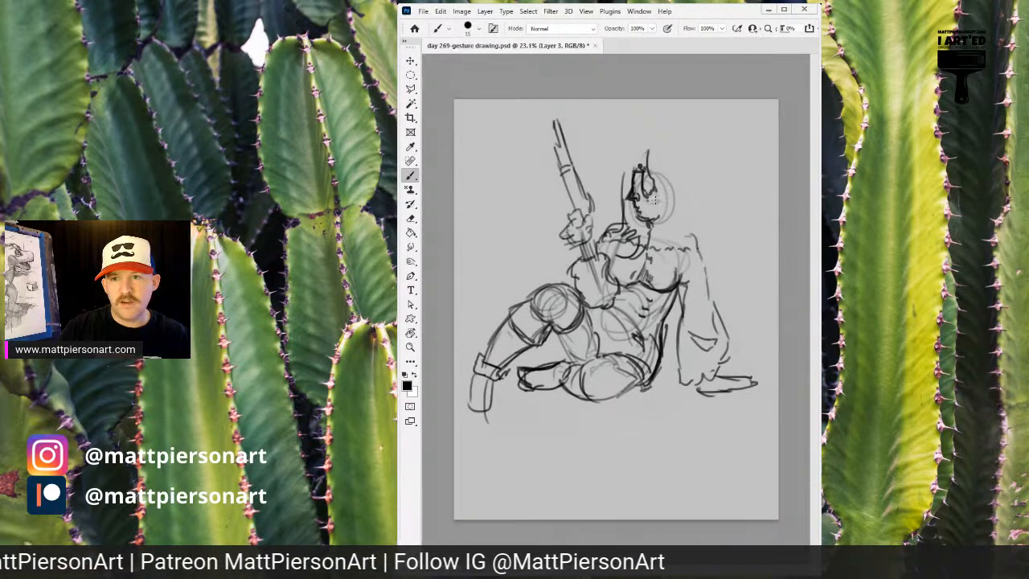
{"action": "left_click_drag", "start_coordinate": [655, 196], "coordinate": [647, 235]}
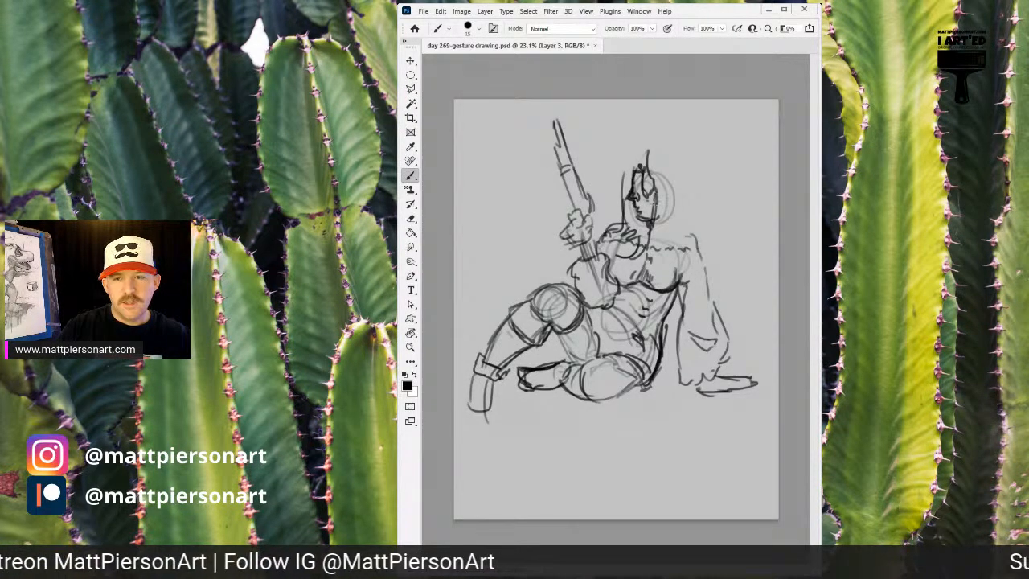
Draw long hair strands behind the neck and a wide, pointed mass with inner folds over the seated figure's head
{"action": "left_click_drag", "start_coordinate": [675, 201], "coordinate": [702, 266]}
{"action": "mouse_move", "coordinate": [700, 228]}
{"action": "left_mouse_down"}
{"action": "mouse_move", "coordinate": [686, 220]}
{"action": "mouse_move", "coordinate": [693, 230]}
{"action": "left_mouse_up"}
{"action": "mouse_move", "coordinate": [675, 194]}
{"action": "left_mouse_down"}
{"action": "mouse_move", "coordinate": [689, 220]}
{"action": "mouse_move", "coordinate": [685, 207]}
{"action": "left_mouse_up"}
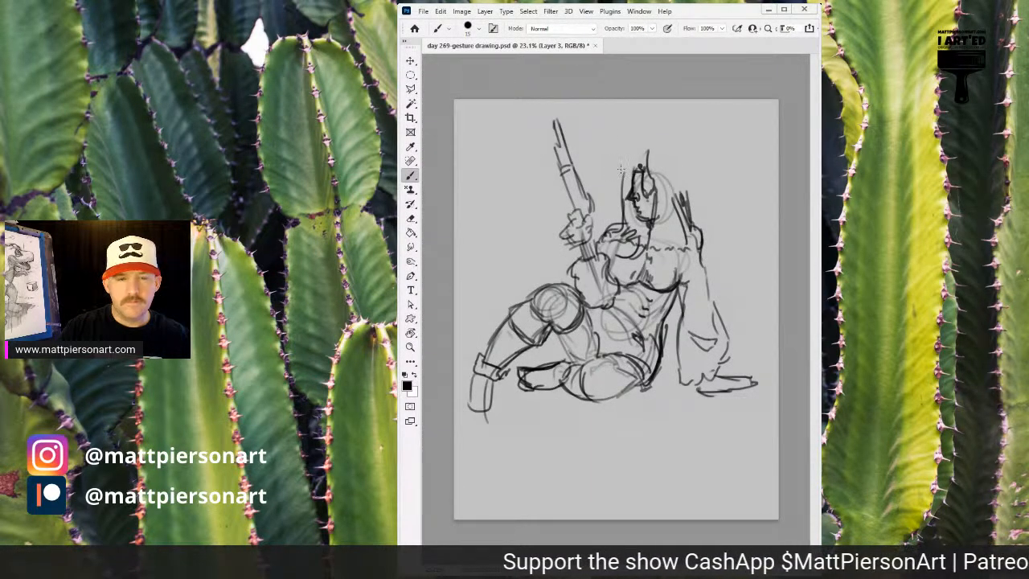
{"action": "mouse_move", "coordinate": [619, 179]}
{"action": "left_mouse_down"}
{"action": "mouse_move", "coordinate": [593, 151]}
{"action": "mouse_move", "coordinate": [630, 123]}
{"action": "mouse_move", "coordinate": [633, 139]}
{"action": "mouse_move", "coordinate": [677, 139]}
{"action": "mouse_move", "coordinate": [723, 192]}
{"action": "mouse_move", "coordinate": [690, 199]}
{"action": "left_mouse_up"}
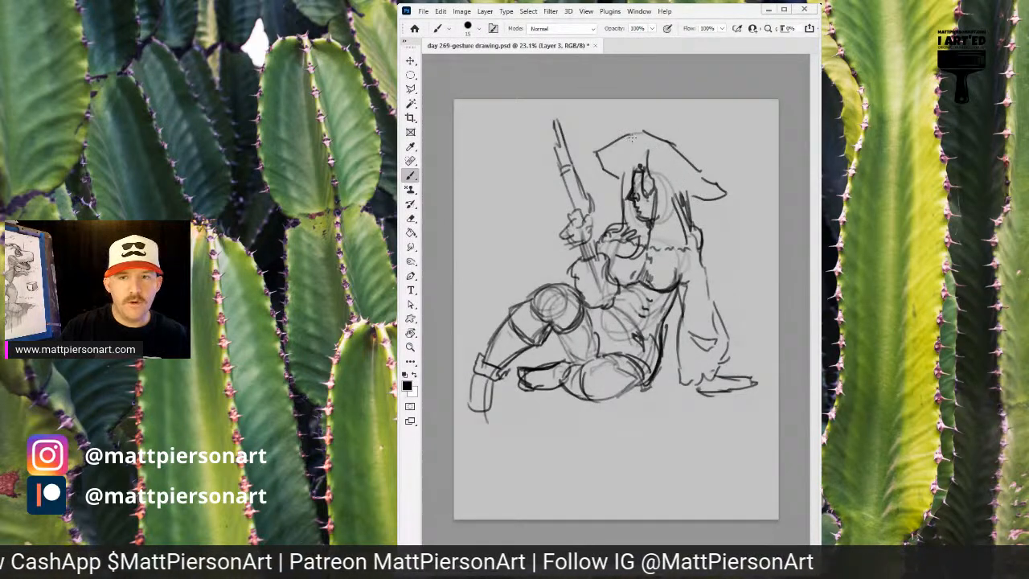
{"action": "mouse_move", "coordinate": [633, 138]}
{"action": "left_mouse_down"}
{"action": "mouse_move", "coordinate": [622, 122]}
{"action": "mouse_move", "coordinate": [638, 133]}
{"action": "mouse_move", "coordinate": [607, 161]}
{"action": "mouse_move", "coordinate": [611, 171]}
{"action": "mouse_move", "coordinate": [648, 146]}
{"action": "mouse_move", "coordinate": [654, 158]}
{"action": "left_mouse_up"}
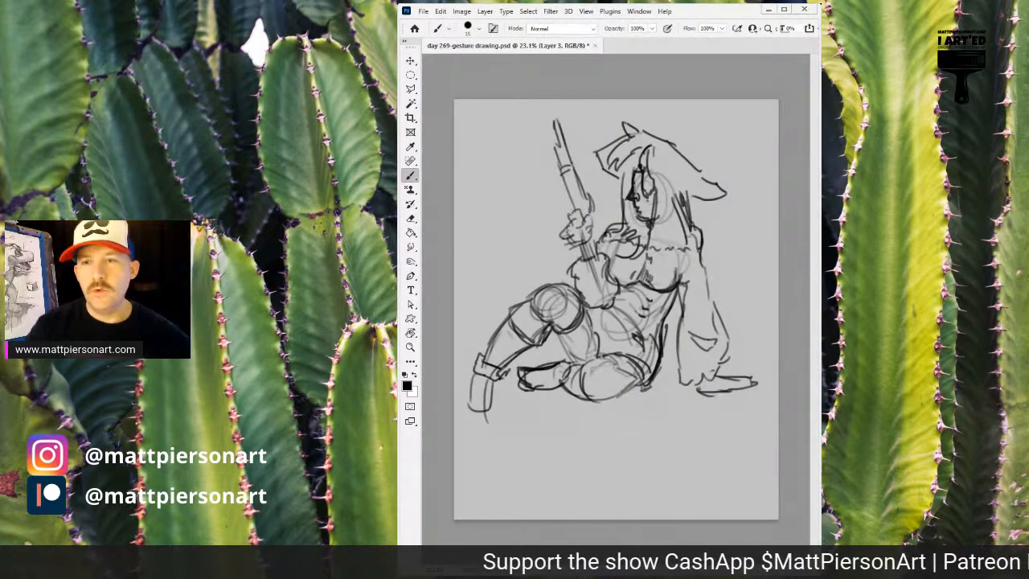
{"action": "left_click_drag", "start_coordinate": [640, 205], "coordinate": [645, 217]}
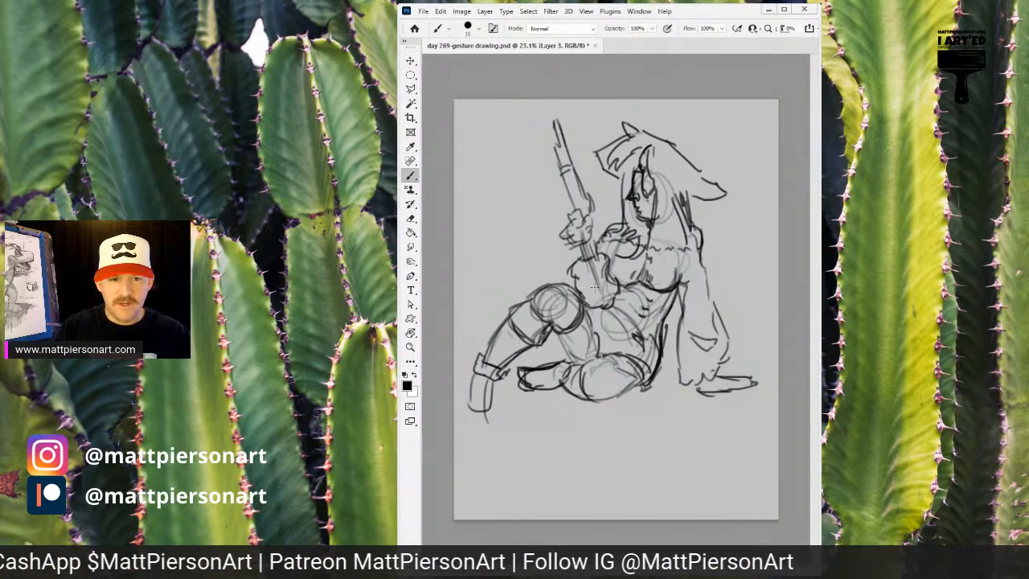
Strengthen the raised arm's elbow contour and define both sides of the thigh below the raised knee
{"action": "left_click_drag", "start_coordinate": [573, 265], "coordinate": [567, 286]}
{"action": "left_click_drag", "start_coordinate": [553, 329], "coordinate": [570, 364]}
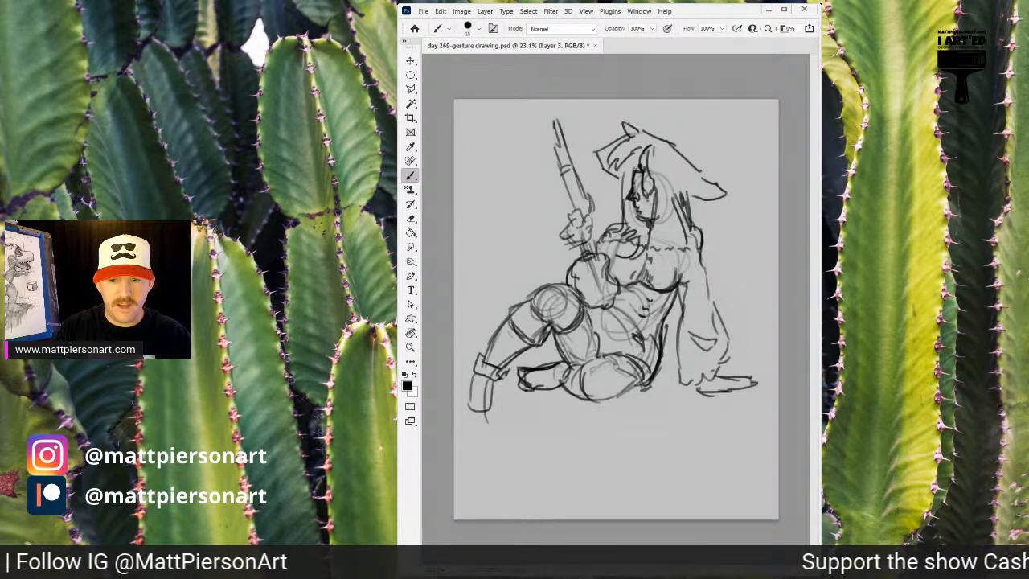
{"action": "left_click_drag", "start_coordinate": [592, 310], "coordinate": [598, 347]}
{"action": "mouse_move", "coordinate": [564, 354]}
{"action": "left_mouse_down"}
{"action": "mouse_move", "coordinate": [586, 354]}
{"action": "mouse_move", "coordinate": [588, 338]}
{"action": "left_mouse_up"}
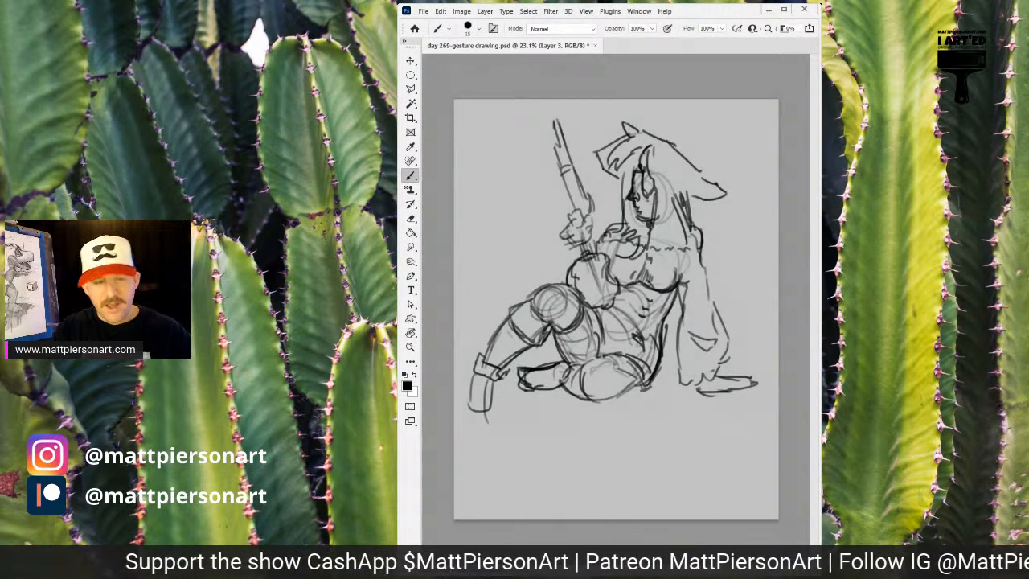
Begin a new pose on a blank Layer 2 with a curved centre line, a ribcage oval and a pelvis ellipse
{"action": "key", "text": "ctrl+a"}
{"action": "key", "text": "Delete"}
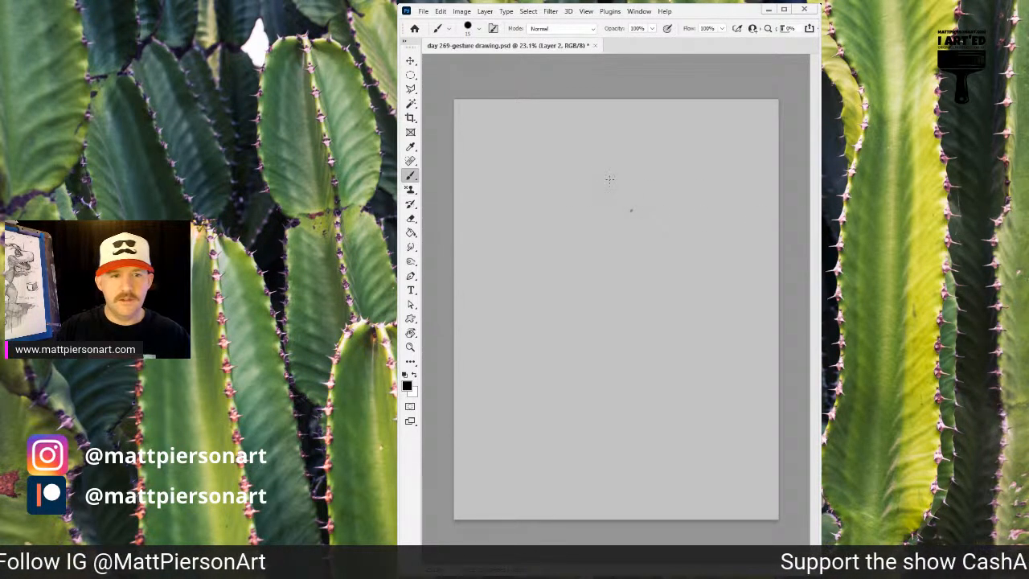
{"action": "mouse_move", "coordinate": [616, 184]}
{"action": "left_mouse_down"}
{"action": "mouse_move", "coordinate": [608, 269]}
{"action": "mouse_move", "coordinate": [631, 315]}
{"action": "mouse_move", "coordinate": [626, 299]}
{"action": "mouse_move", "coordinate": [641, 288]}
{"action": "mouse_move", "coordinate": [585, 275]}
{"action": "mouse_move", "coordinate": [578, 305]}
{"action": "mouse_move", "coordinate": [637, 293]}
{"action": "mouse_move", "coordinate": [638, 306]}
{"action": "mouse_move", "coordinate": [611, 303]}
{"action": "mouse_move", "coordinate": [639, 286]}
{"action": "left_mouse_up"}
{"action": "mouse_move", "coordinate": [615, 228]}
{"action": "left_mouse_down"}
{"action": "mouse_move", "coordinate": [583, 211]}
{"action": "mouse_move", "coordinate": [636, 234]}
{"action": "mouse_move", "coordinate": [589, 240]}
{"action": "mouse_move", "coordinate": [628, 166]}
{"action": "mouse_move", "coordinate": [619, 246]}
{"action": "mouse_move", "coordinate": [595, 180]}
{"action": "left_mouse_up"}
{"action": "mouse_move", "coordinate": [647, 283]}
{"action": "left_mouse_down"}
{"action": "mouse_move", "coordinate": [588, 287]}
{"action": "mouse_move", "coordinate": [655, 287]}
{"action": "mouse_move", "coordinate": [626, 310]}
{"action": "mouse_move", "coordinate": [597, 286]}
{"action": "mouse_move", "coordinate": [643, 279]}
{"action": "mouse_move", "coordinate": [594, 309]}
{"action": "mouse_move", "coordinate": [580, 291]}
{"action": "mouse_move", "coordinate": [646, 276]}
{"action": "mouse_move", "coordinate": [578, 291]}
{"action": "mouse_move", "coordinate": [642, 275]}
{"action": "left_mouse_up"}
{"action": "mouse_move", "coordinate": [595, 299]}
{"action": "left_mouse_down"}
{"action": "mouse_move", "coordinate": [624, 274]}
{"action": "mouse_move", "coordinate": [578, 295]}
{"action": "mouse_move", "coordinate": [637, 268]}
{"action": "mouse_move", "coordinate": [575, 287]}
{"action": "mouse_move", "coordinate": [643, 296]}
{"action": "left_mouse_up"}
{"action": "left_click_drag", "start_coordinate": [610, 175], "coordinate": [584, 241]}
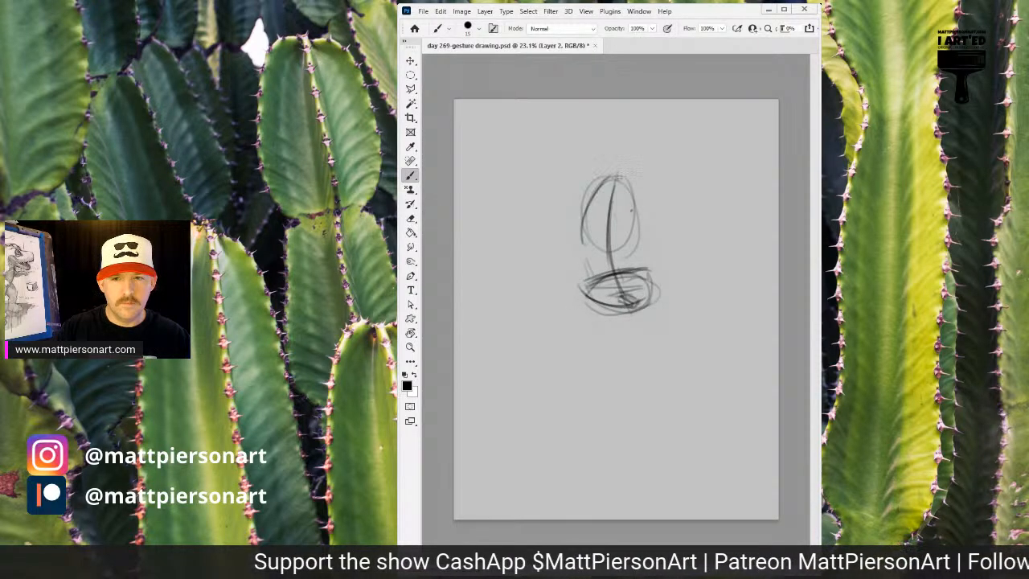
Sketch both sides of the torso and the bent leg's thigh tapering diagonally down from the pelvis
{"action": "mouse_move", "coordinate": [578, 161]}
{"action": "left_mouse_down"}
{"action": "mouse_move", "coordinate": [590, 208]}
{"action": "mouse_move", "coordinate": [569, 249]}
{"action": "left_mouse_up"}
{"action": "left_click_drag", "start_coordinate": [590, 182], "coordinate": [574, 273]}
{"action": "left_click_drag", "start_coordinate": [591, 213], "coordinate": [577, 297]}
{"action": "mouse_move", "coordinate": [645, 197]}
{"action": "left_mouse_down"}
{"action": "mouse_move", "coordinate": [637, 255]}
{"action": "mouse_move", "coordinate": [640, 244]}
{"action": "mouse_move", "coordinate": [649, 251]}
{"action": "mouse_move", "coordinate": [646, 276]}
{"action": "left_mouse_up"}
{"action": "left_click_drag", "start_coordinate": [647, 225], "coordinate": [659, 289]}
{"action": "mouse_move", "coordinate": [598, 307]}
{"action": "left_mouse_down"}
{"action": "mouse_move", "coordinate": [639, 296]}
{"action": "mouse_move", "coordinate": [574, 299]}
{"action": "mouse_move", "coordinate": [649, 355]}
{"action": "left_mouse_up"}
{"action": "left_click_drag", "start_coordinate": [630, 307], "coordinate": [675, 379]}
{"action": "mouse_move", "coordinate": [585, 298]}
{"action": "left_mouse_down"}
{"action": "mouse_move", "coordinate": [630, 374]}
{"action": "mouse_move", "coordinate": [673, 385]}
{"action": "mouse_move", "coordinate": [625, 297]}
{"action": "mouse_move", "coordinate": [660, 324]}
{"action": "left_mouse_up"}
{"action": "left_click_drag", "start_coordinate": [655, 272], "coordinate": [644, 348]}
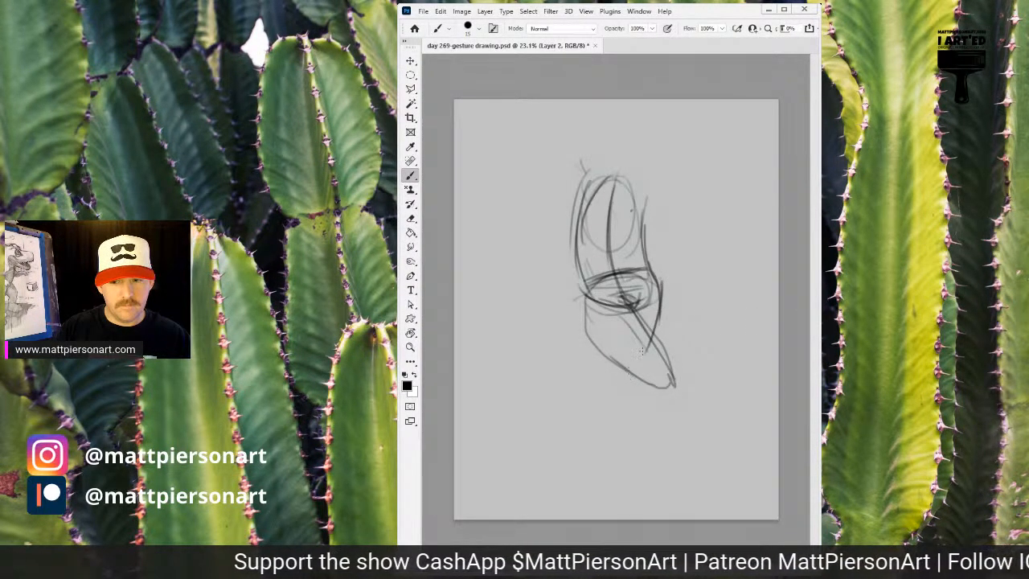
Reinforce the waist and outer hip curves on both sides of the pelvis
{"action": "left_click_drag", "start_coordinate": [659, 296], "coordinate": [648, 369]}
{"action": "mouse_move", "coordinate": [657, 260]}
{"action": "left_mouse_down"}
{"action": "mouse_move", "coordinate": [667, 286]}
{"action": "mouse_move", "coordinate": [661, 336]}
{"action": "mouse_move", "coordinate": [669, 321]}
{"action": "mouse_move", "coordinate": [657, 342]}
{"action": "left_mouse_up"}
{"action": "left_click_drag", "start_coordinate": [670, 301], "coordinate": [661, 351]}
{"action": "mouse_move", "coordinate": [658, 190]}
{"action": "left_mouse_down"}
{"action": "mouse_move", "coordinate": [652, 273]}
{"action": "mouse_move", "coordinate": [576, 308]}
{"action": "left_mouse_up"}
{"action": "left_click_drag", "start_coordinate": [575, 268], "coordinate": [585, 335]}
{"action": "left_click_drag", "start_coordinate": [572, 296], "coordinate": [580, 320]}
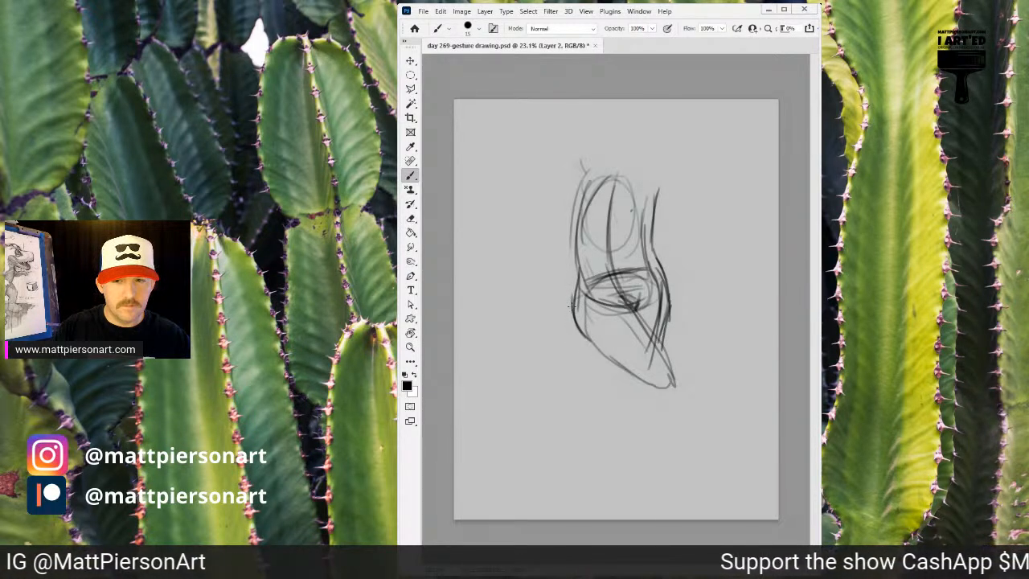
Draw the bent arm from shoulder to hip and two long curved lines sweeping down beneath it
{"action": "mouse_move", "coordinate": [577, 278]}
{"action": "left_mouse_down"}
{"action": "mouse_move", "coordinate": [582, 151]}
{"action": "mouse_move", "coordinate": [596, 158]}
{"action": "mouse_move", "coordinate": [592, 177]}
{"action": "mouse_move", "coordinate": [556, 226]}
{"action": "left_mouse_up"}
{"action": "mouse_move", "coordinate": [575, 154]}
{"action": "left_mouse_down"}
{"action": "mouse_move", "coordinate": [538, 209]}
{"action": "mouse_move", "coordinate": [543, 226]}
{"action": "mouse_move", "coordinate": [551, 217]}
{"action": "mouse_move", "coordinate": [563, 291]}
{"action": "left_mouse_up"}
{"action": "mouse_move", "coordinate": [531, 213]}
{"action": "left_mouse_down"}
{"action": "mouse_move", "coordinate": [532, 254]}
{"action": "mouse_move", "coordinate": [554, 297]}
{"action": "mouse_move", "coordinate": [572, 289]}
{"action": "mouse_move", "coordinate": [593, 306]}
{"action": "mouse_move", "coordinate": [562, 478]}
{"action": "left_mouse_up"}
{"action": "left_click_drag", "start_coordinate": [540, 281], "coordinate": [509, 405]}
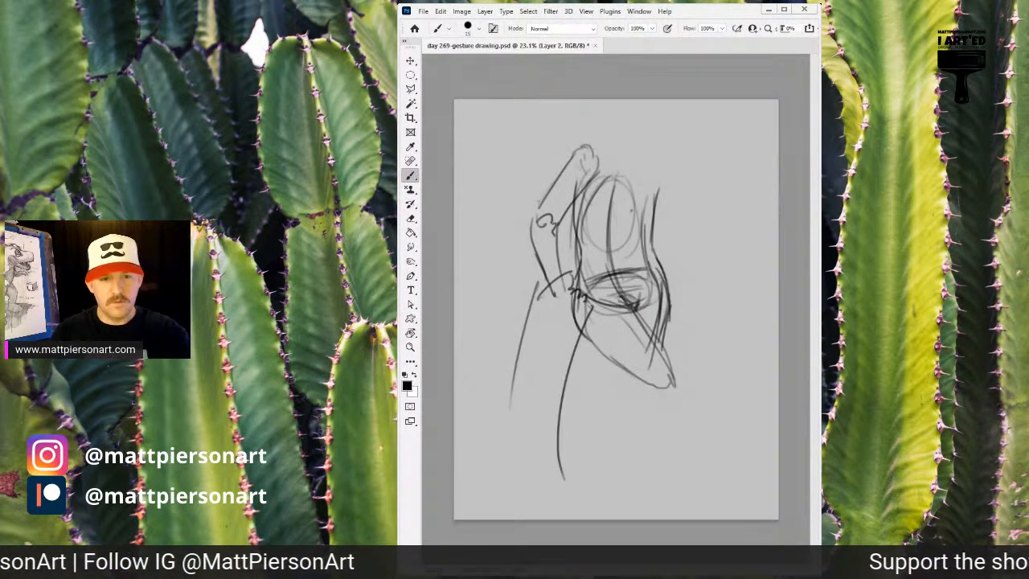
Scale the figure down to 92.32% and move it higher on the canvas
{"action": "key", "text": "ctrl+t"}
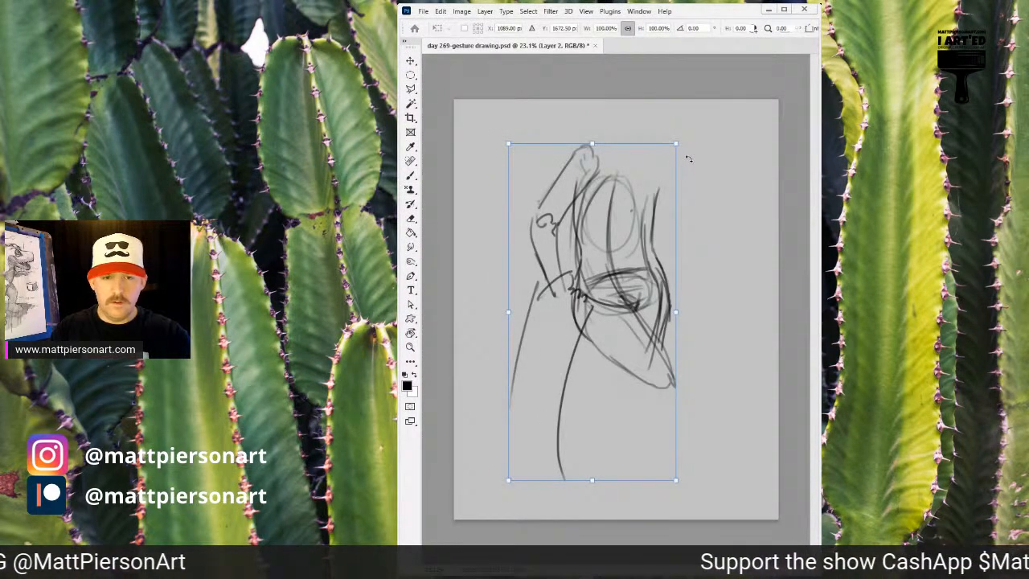
{"action": "left_click_drag", "start_coordinate": [675, 143], "coordinate": [662, 170]}
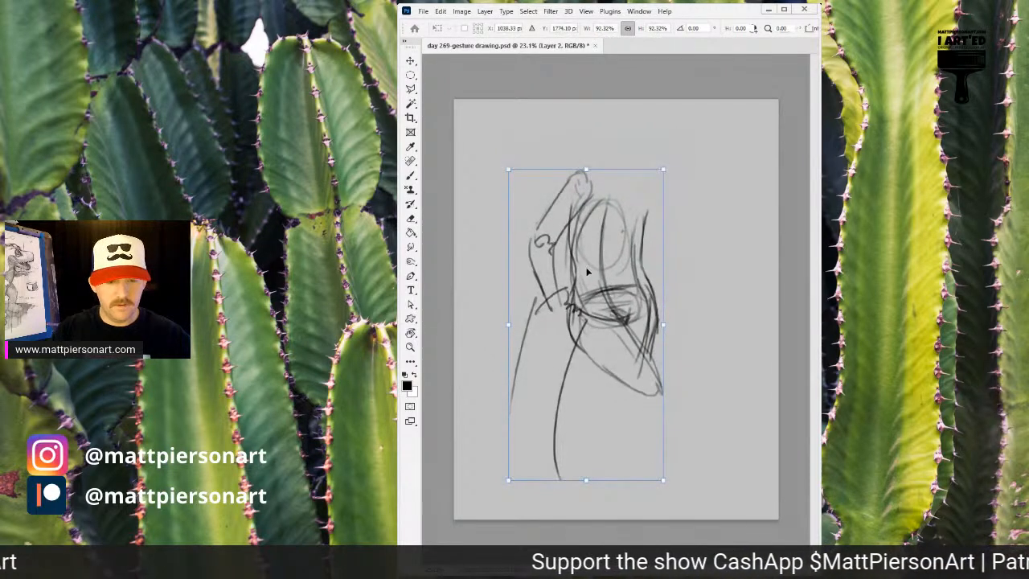
{"action": "key", "text": "Return"}
{"action": "key", "text": "v"}
{"action": "left_click_drag", "start_coordinate": [588, 289], "coordinate": [605, 271]}
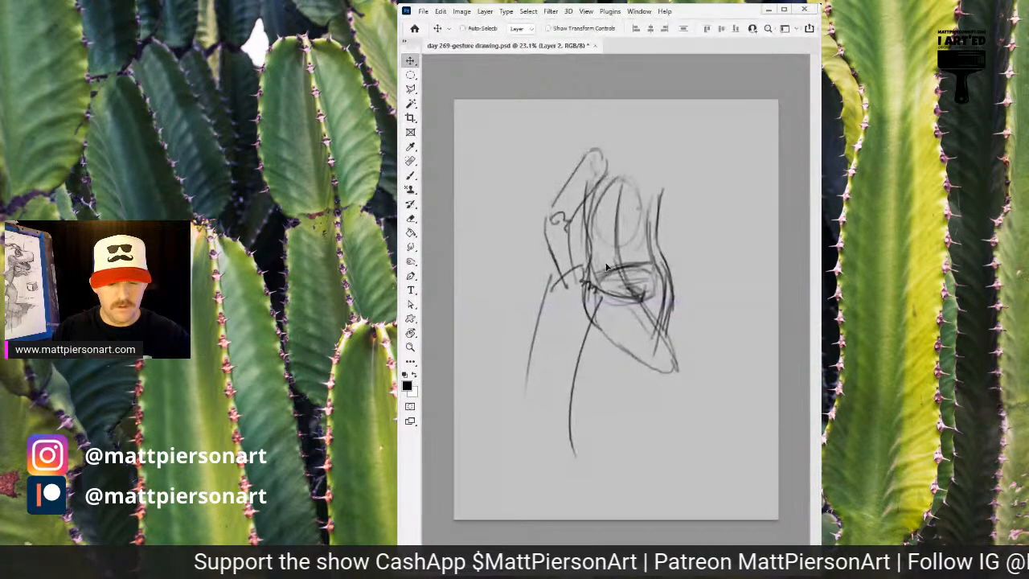
Draw the bent leg's knee and tapering lower leg, and darken the centre of the pelvis
{"action": "key", "text": "b"}
{"action": "mouse_move", "coordinate": [597, 330]}
{"action": "left_mouse_down"}
{"action": "mouse_move", "coordinate": [636, 368]}
{"action": "mouse_move", "coordinate": [674, 365]}
{"action": "mouse_move", "coordinate": [646, 367]}
{"action": "mouse_move", "coordinate": [676, 370]}
{"action": "mouse_move", "coordinate": [653, 377]}
{"action": "mouse_move", "coordinate": [646, 392]}
{"action": "mouse_move", "coordinate": [684, 368]}
{"action": "mouse_move", "coordinate": [657, 410]}
{"action": "left_mouse_up"}
{"action": "mouse_move", "coordinate": [678, 362]}
{"action": "left_mouse_down"}
{"action": "mouse_move", "coordinate": [683, 391]}
{"action": "mouse_move", "coordinate": [617, 472]}
{"action": "mouse_move", "coordinate": [619, 423]}
{"action": "left_mouse_up"}
{"action": "mouse_move", "coordinate": [647, 368]}
{"action": "left_mouse_down"}
{"action": "mouse_move", "coordinate": [609, 450]}
{"action": "mouse_move", "coordinate": [616, 463]}
{"action": "mouse_move", "coordinate": [681, 376]}
{"action": "mouse_move", "coordinate": [660, 407]}
{"action": "left_mouse_up"}
{"action": "mouse_move", "coordinate": [646, 323]}
{"action": "left_mouse_down"}
{"action": "mouse_move", "coordinate": [663, 287]}
{"action": "mouse_move", "coordinate": [667, 308]}
{"action": "mouse_move", "coordinate": [644, 302]}
{"action": "mouse_move", "coordinate": [630, 273]}
{"action": "mouse_move", "coordinate": [643, 304]}
{"action": "left_mouse_up"}
{"action": "left_click_drag", "start_coordinate": [646, 294], "coordinate": [637, 302]}
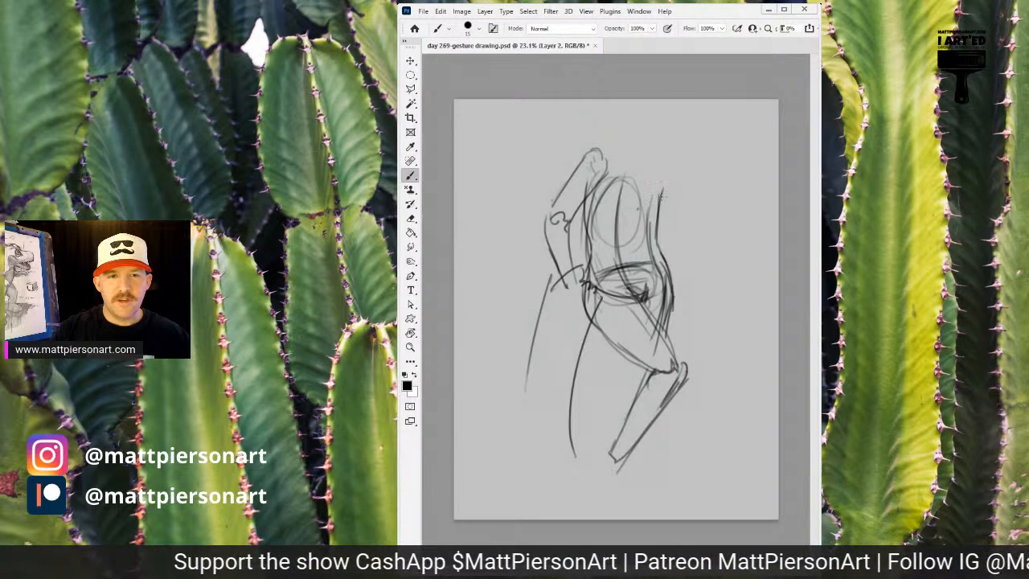
Draw the shoulder line and the other arm, bent at the elbow with the forearm returning to the hip
{"action": "mouse_move", "coordinate": [603, 151]}
{"action": "left_mouse_down"}
{"action": "mouse_move", "coordinate": [636, 179]}
{"action": "mouse_move", "coordinate": [682, 173]}
{"action": "mouse_move", "coordinate": [668, 194]}
{"action": "mouse_move", "coordinate": [688, 208]}
{"action": "mouse_move", "coordinate": [697, 196]}
{"action": "mouse_move", "coordinate": [714, 209]}
{"action": "mouse_move", "coordinate": [688, 203]}
{"action": "mouse_move", "coordinate": [699, 218]}
{"action": "mouse_move", "coordinate": [725, 228]}
{"action": "left_mouse_up"}
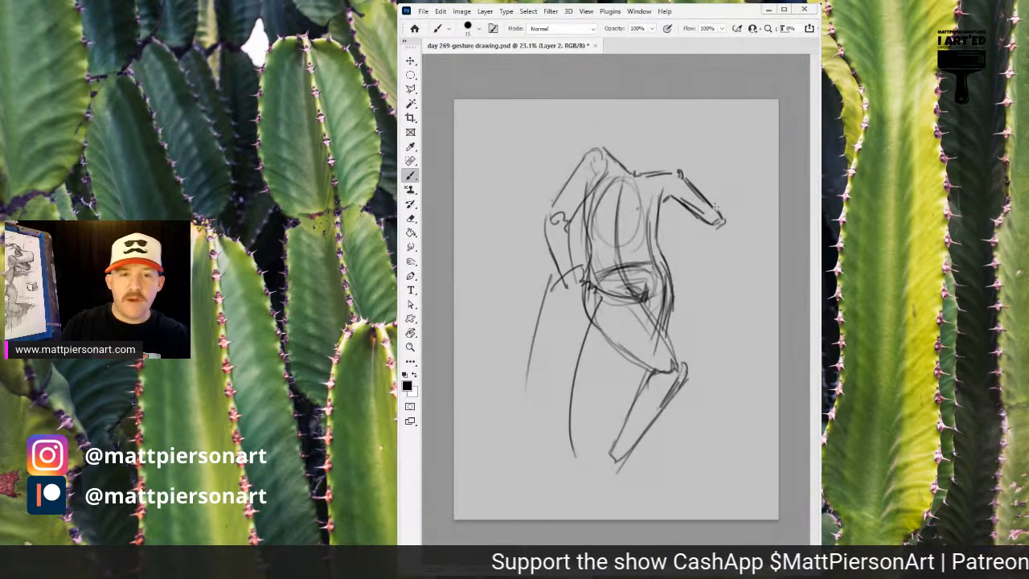
{"action": "left_click_drag", "start_coordinate": [709, 226], "coordinate": [693, 244]}
{"action": "left_click_drag", "start_coordinate": [716, 207], "coordinate": [728, 230]}
{"action": "mouse_move", "coordinate": [720, 228]}
{"action": "left_mouse_down"}
{"action": "mouse_move", "coordinate": [730, 241]}
{"action": "mouse_move", "coordinate": [688, 252]}
{"action": "mouse_move", "coordinate": [670, 274]}
{"action": "mouse_move", "coordinate": [687, 270]}
{"action": "mouse_move", "coordinate": [682, 278]}
{"action": "mouse_move", "coordinate": [662, 276]}
{"action": "left_mouse_up"}
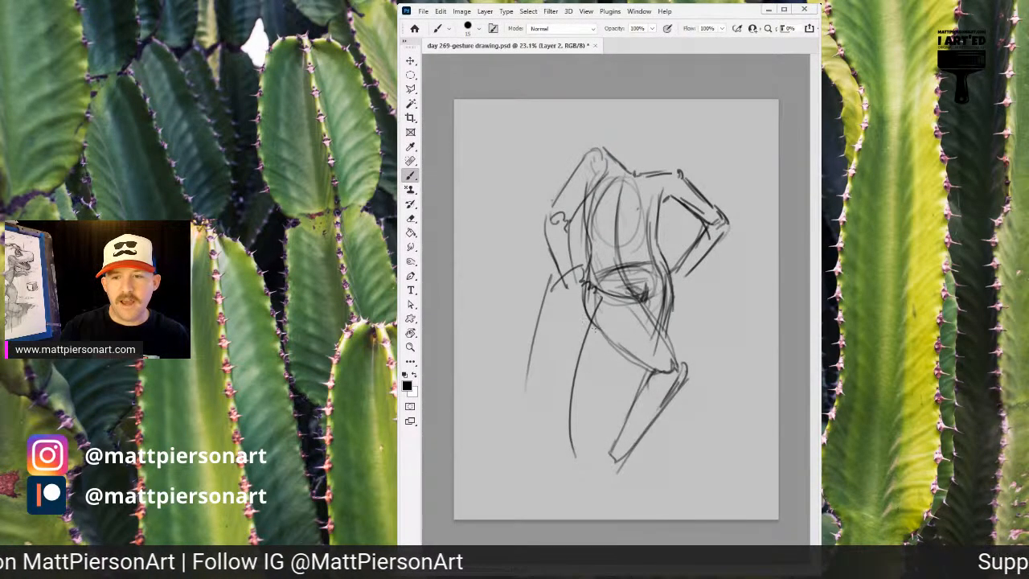
Darken the pelvis and the bent arm's inner edges, and shade the shadowed side of the ribcage with broad strokes
{"action": "left_click_drag", "start_coordinate": [644, 304], "coordinate": [654, 270]}
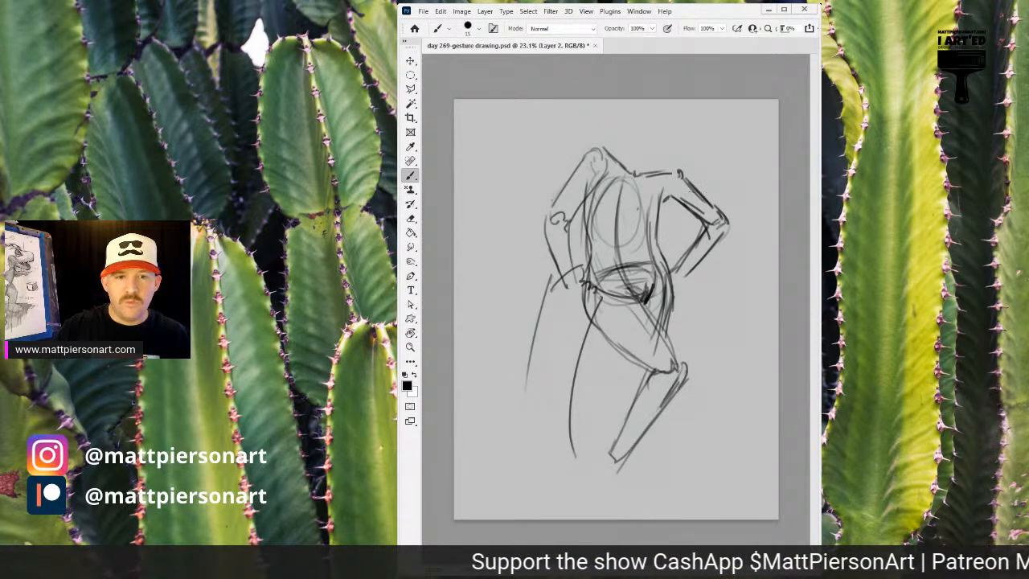
{"action": "mouse_move", "coordinate": [687, 200]}
{"action": "left_mouse_down"}
{"action": "mouse_move", "coordinate": [707, 229]}
{"action": "mouse_move", "coordinate": [667, 265]}
{"action": "left_mouse_up"}
{"action": "mouse_move", "coordinate": [710, 236]}
{"action": "left_mouse_down"}
{"action": "mouse_move", "coordinate": [664, 272]}
{"action": "mouse_move", "coordinate": [662, 241]}
{"action": "left_mouse_up"}
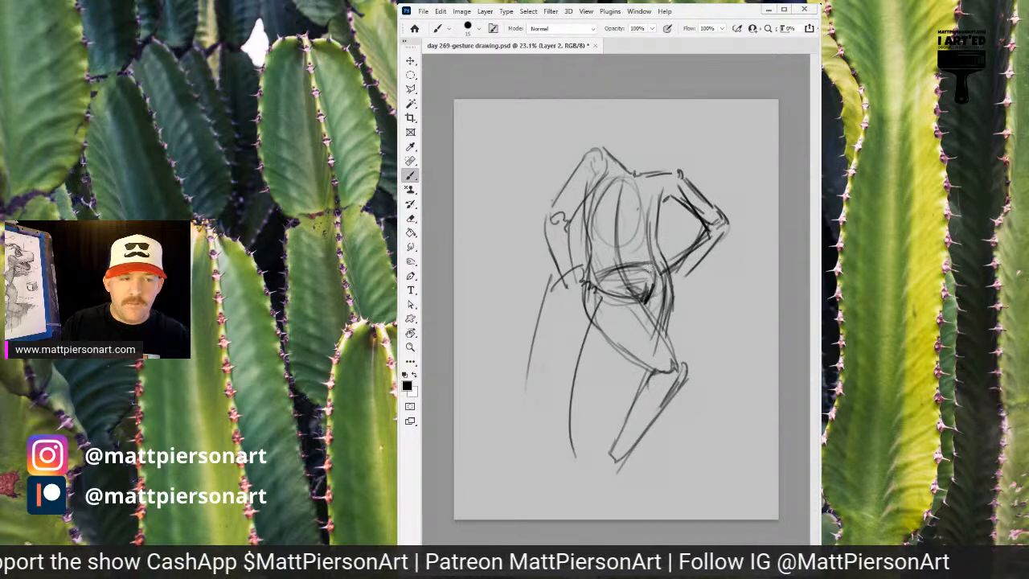
{"action": "mouse_move", "coordinate": [641, 295]}
{"action": "left_mouse_down"}
{"action": "mouse_move", "coordinate": [631, 301]}
{"action": "mouse_move", "coordinate": [614, 278]}
{"action": "mouse_move", "coordinate": [634, 290]}
{"action": "mouse_move", "coordinate": [653, 278]}
{"action": "mouse_move", "coordinate": [648, 292]}
{"action": "mouse_move", "coordinate": [633, 291]}
{"action": "mouse_move", "coordinate": [648, 283]}
{"action": "mouse_move", "coordinate": [611, 243]}
{"action": "mouse_move", "coordinate": [619, 281]}
{"action": "left_mouse_up"}
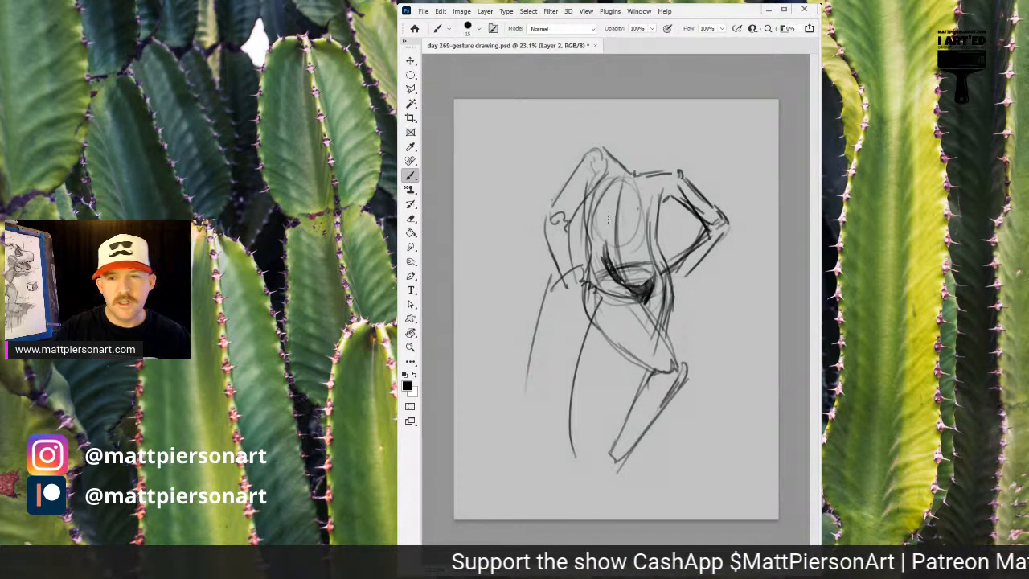
{"action": "mouse_move", "coordinate": [601, 225]}
{"action": "left_mouse_down"}
{"action": "mouse_move", "coordinate": [610, 213]}
{"action": "mouse_move", "coordinate": [589, 195]}
{"action": "mouse_move", "coordinate": [607, 241]}
{"action": "mouse_move", "coordinate": [605, 208]}
{"action": "left_mouse_up"}
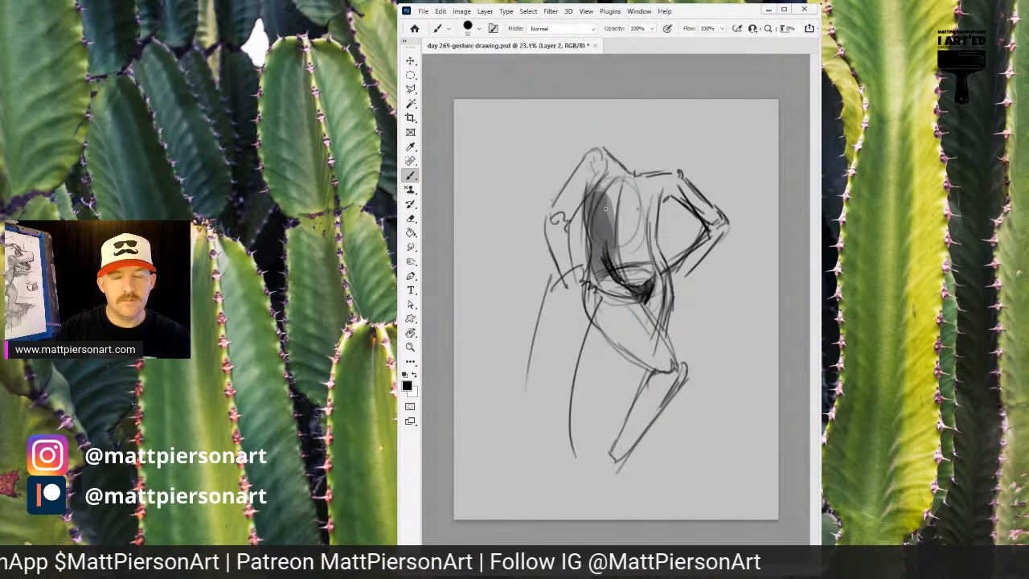
With the brush at size 15, add the neck, head and shoulder-length hair, shifting the figure lower to make room
{"action": "key", "text": "bracketleft"}
{"action": "key", "text": "bracketleft"}
{"action": "key", "text": "bracketleft"}
{"action": "key", "text": "bracketleft"}
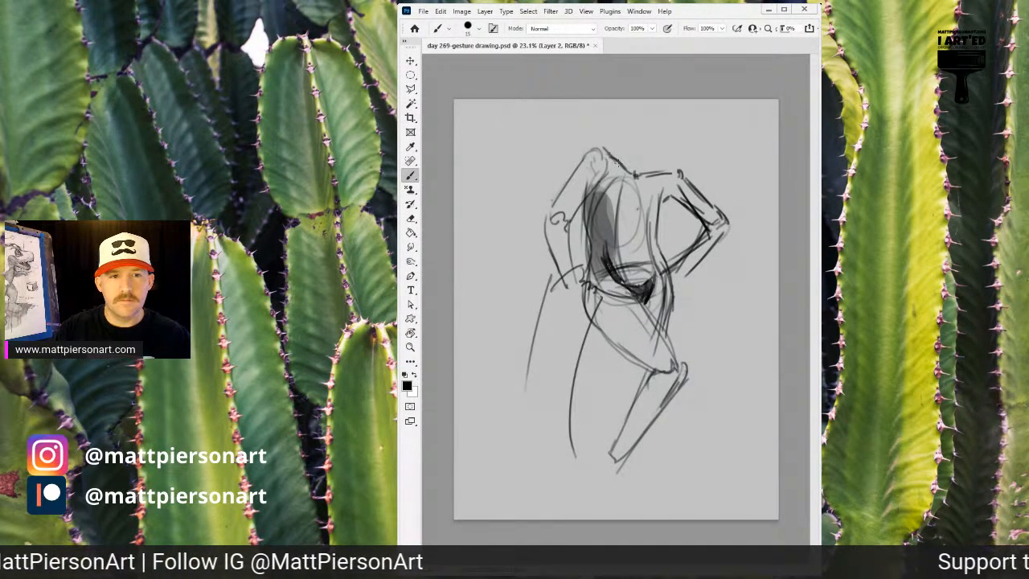
{"action": "left_click_drag", "start_coordinate": [612, 159], "coordinate": [631, 143]}
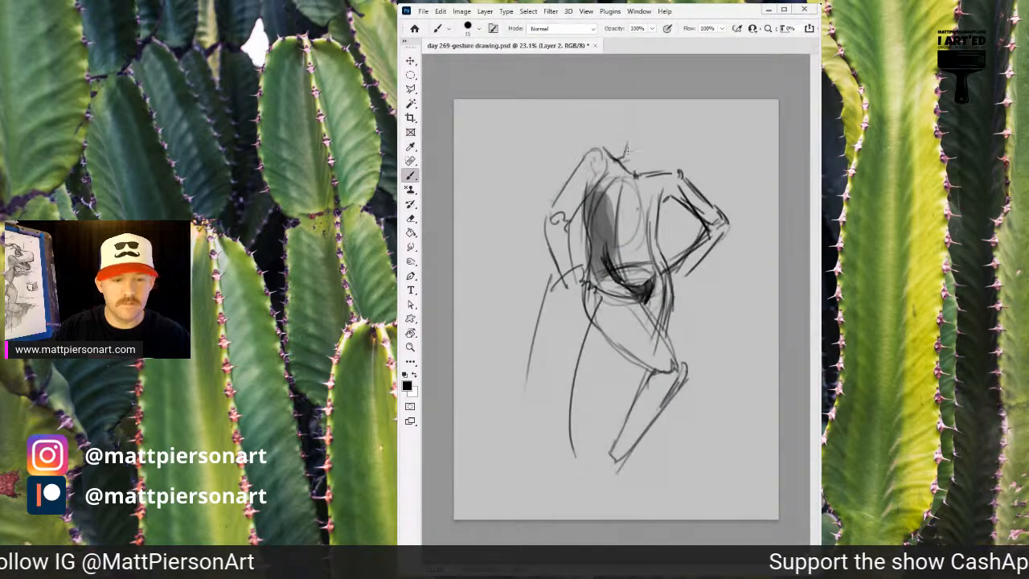
{"action": "left_click_drag", "start_coordinate": [641, 191], "coordinate": [638, 219]}
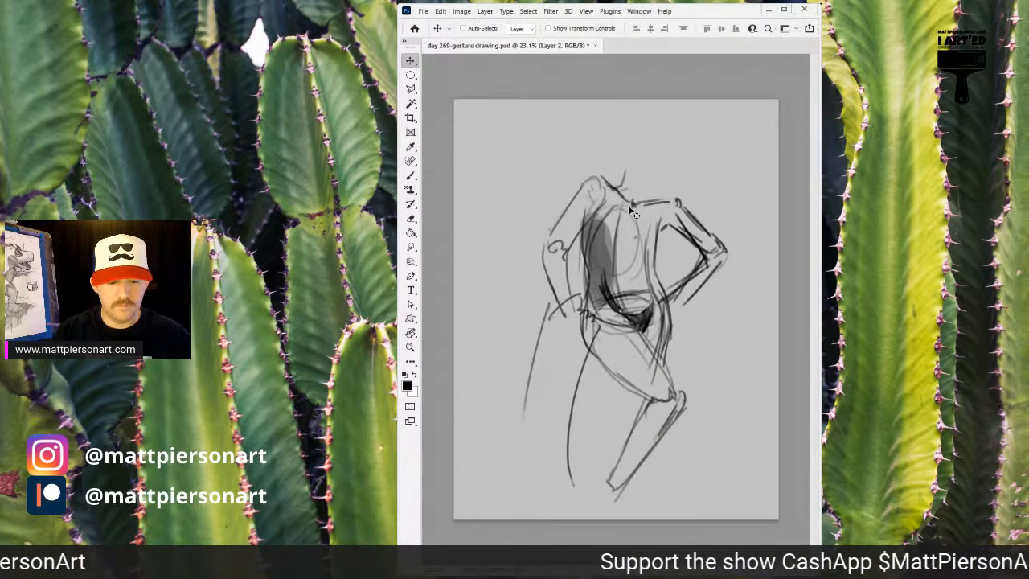
{"action": "mouse_move", "coordinate": [623, 173]}
{"action": "left_mouse_down"}
{"action": "mouse_move", "coordinate": [634, 130]}
{"action": "mouse_move", "coordinate": [624, 139]}
{"action": "mouse_move", "coordinate": [639, 175]}
{"action": "mouse_move", "coordinate": [631, 118]}
{"action": "mouse_move", "coordinate": [640, 166]}
{"action": "mouse_move", "coordinate": [619, 143]}
{"action": "mouse_move", "coordinate": [643, 136]}
{"action": "mouse_move", "coordinate": [626, 172]}
{"action": "mouse_move", "coordinate": [628, 115]}
{"action": "mouse_move", "coordinate": [646, 153]}
{"action": "mouse_move", "coordinate": [622, 119]}
{"action": "mouse_move", "coordinate": [647, 128]}
{"action": "mouse_move", "coordinate": [647, 163]}
{"action": "mouse_move", "coordinate": [625, 164]}
{"action": "mouse_move", "coordinate": [621, 148]}
{"action": "mouse_move", "coordinate": [633, 143]}
{"action": "mouse_move", "coordinate": [598, 146]}
{"action": "mouse_move", "coordinate": [593, 173]}
{"action": "mouse_move", "coordinate": [613, 113]}
{"action": "mouse_move", "coordinate": [638, 104]}
{"action": "mouse_move", "coordinate": [663, 175]}
{"action": "left_mouse_up"}
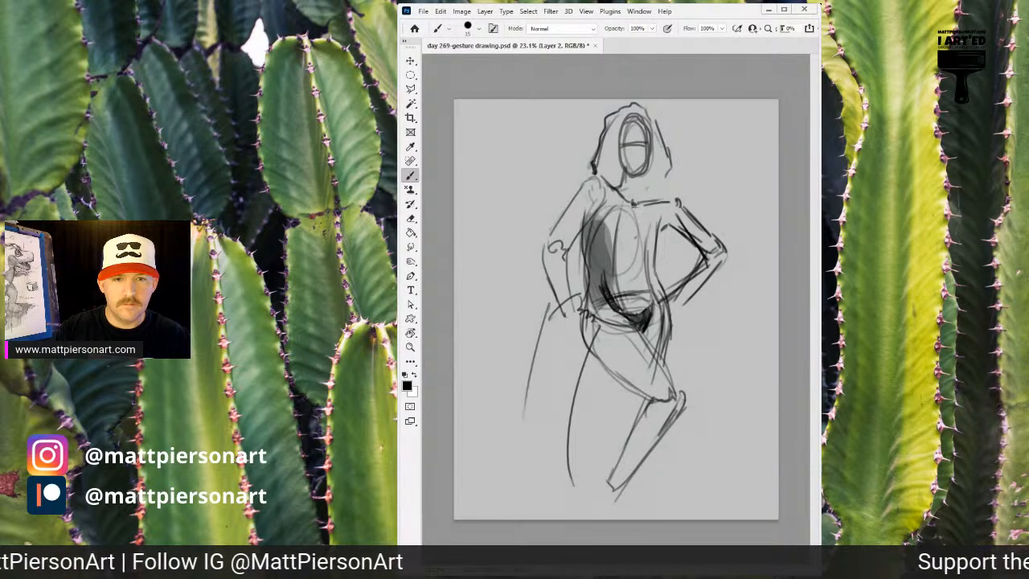
{"action": "mouse_move", "coordinate": [648, 192]}
{"action": "left_mouse_down"}
{"action": "mouse_move", "coordinate": [658, 198]}
{"action": "mouse_move", "coordinate": [621, 186]}
{"action": "mouse_move", "coordinate": [585, 190]}
{"action": "mouse_move", "coordinate": [680, 204]}
{"action": "mouse_move", "coordinate": [665, 184]}
{"action": "mouse_move", "coordinate": [661, 192]}
{"action": "left_mouse_up"}
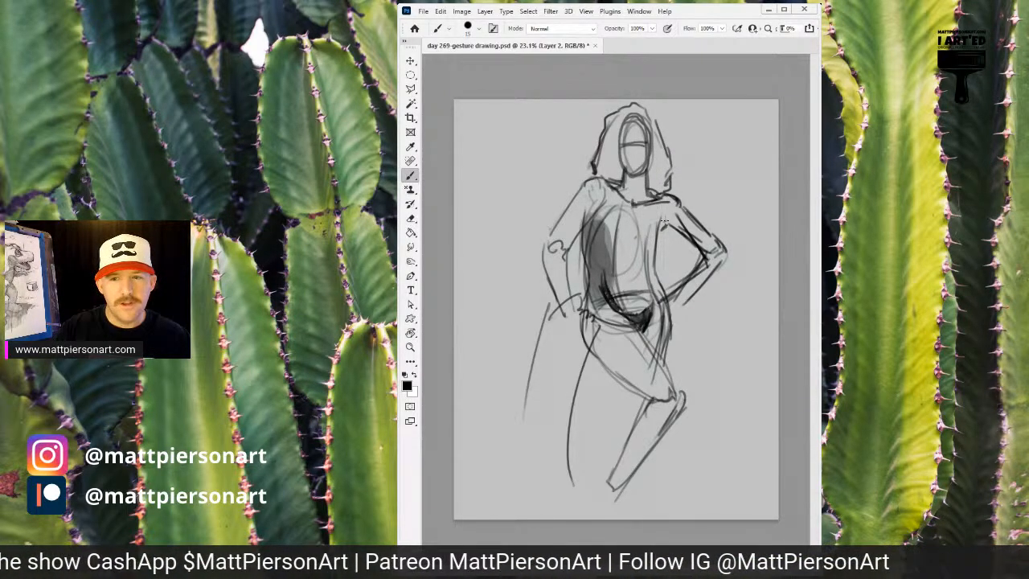
Define the bust contours and both torso sides, marking a vertical measuring line with end ticks beside the figure
{"action": "mouse_move", "coordinate": [666, 240]}
{"action": "left_mouse_down"}
{"action": "mouse_move", "coordinate": [658, 262]}
{"action": "mouse_move", "coordinate": [647, 262]}
{"action": "left_mouse_up"}
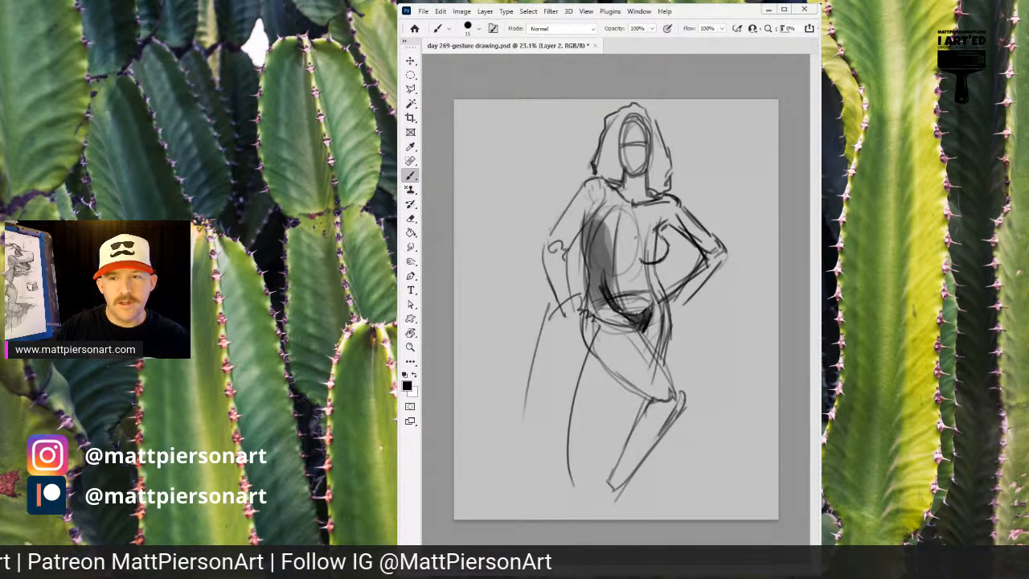
{"action": "mouse_move", "coordinate": [536, 165]}
{"action": "left_mouse_down"}
{"action": "mouse_move", "coordinate": [537, 277]}
{"action": "mouse_move", "coordinate": [538, 166]}
{"action": "mouse_move", "coordinate": [550, 165]}
{"action": "left_mouse_up"}
{"action": "left_click_drag", "start_coordinate": [526, 277], "coordinate": [543, 276]}
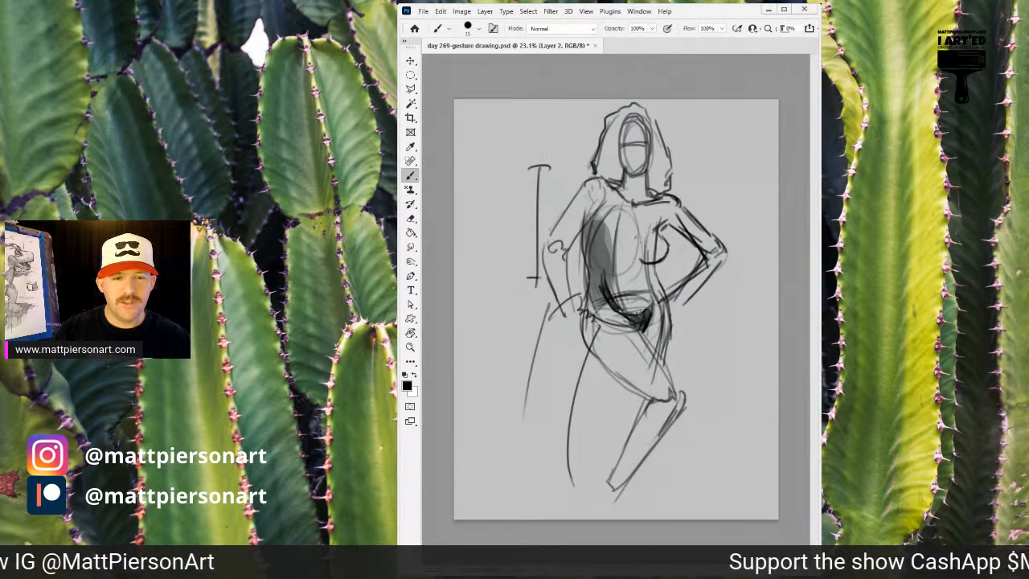
{"action": "left_click_drag", "start_coordinate": [627, 233], "coordinate": [655, 368]}
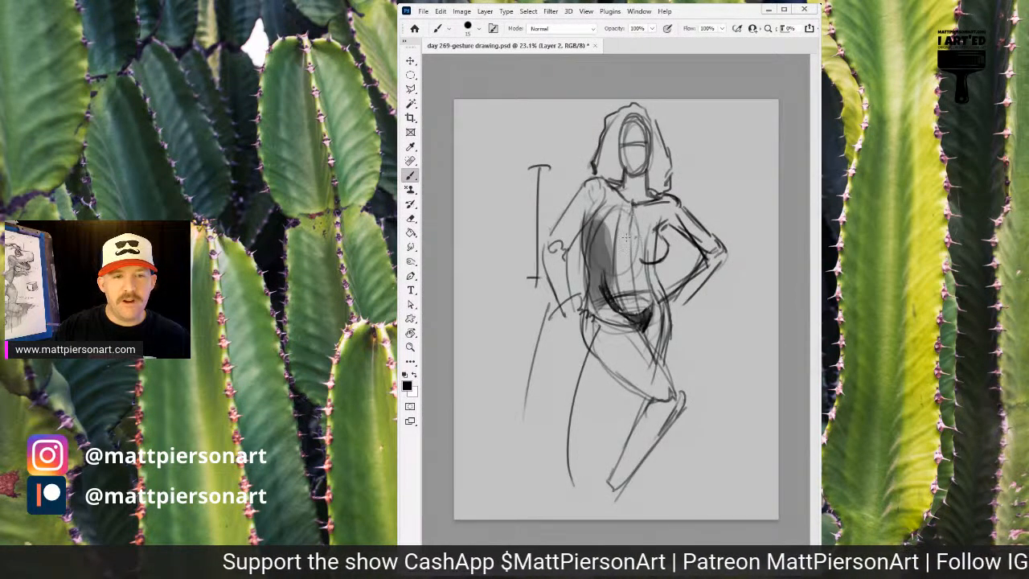
{"action": "mouse_move", "coordinate": [603, 255]}
{"action": "left_mouse_down"}
{"action": "mouse_move", "coordinate": [596, 219]}
{"action": "mouse_move", "coordinate": [603, 258]}
{"action": "left_mouse_up"}
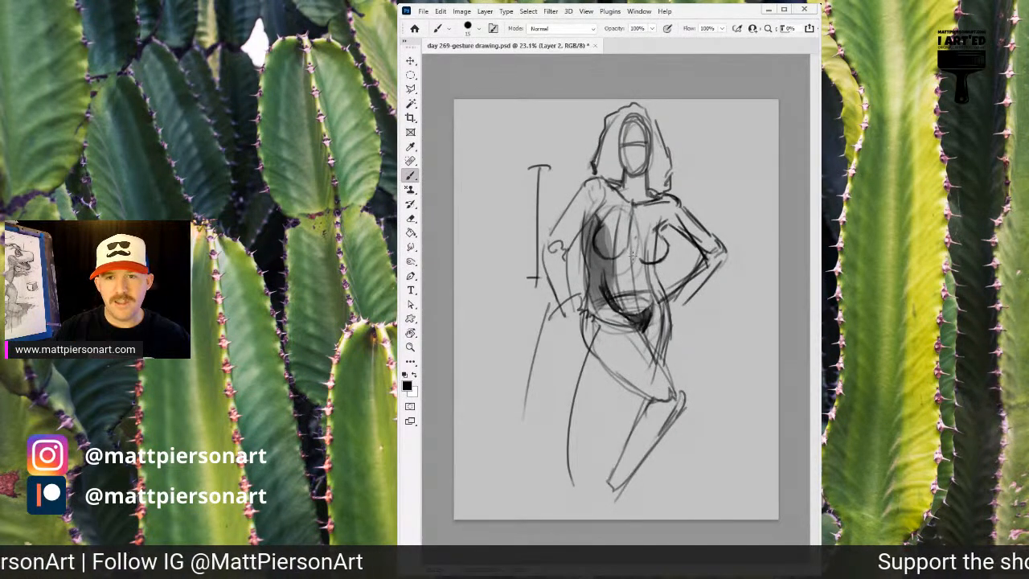
{"action": "left_click_drag", "start_coordinate": [649, 263], "coordinate": [654, 289]}
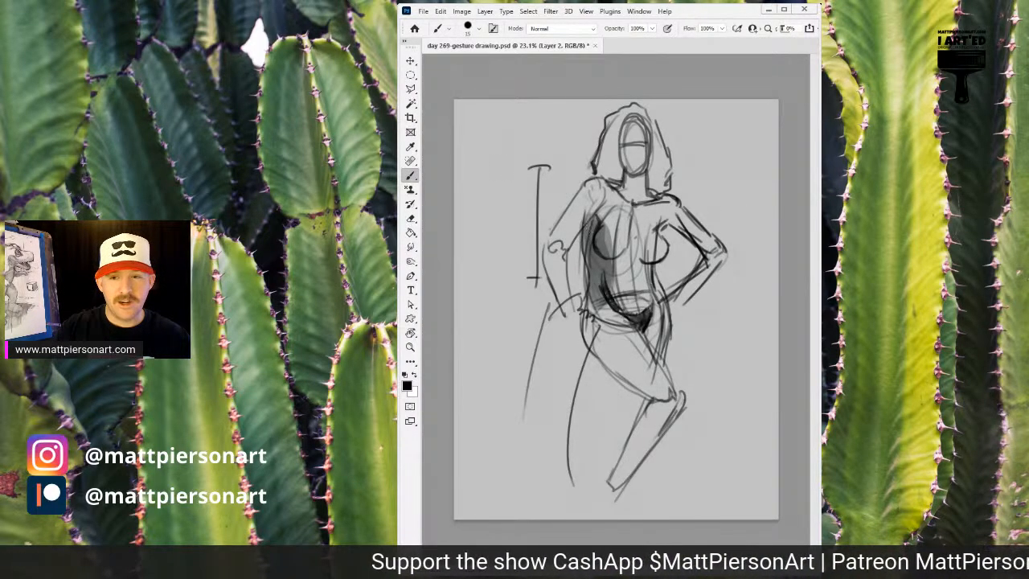
{"action": "mouse_move", "coordinate": [585, 222]}
{"action": "left_mouse_down"}
{"action": "mouse_move", "coordinate": [592, 292]}
{"action": "mouse_move", "coordinate": [589, 276]}
{"action": "mouse_move", "coordinate": [585, 316]}
{"action": "left_mouse_up"}
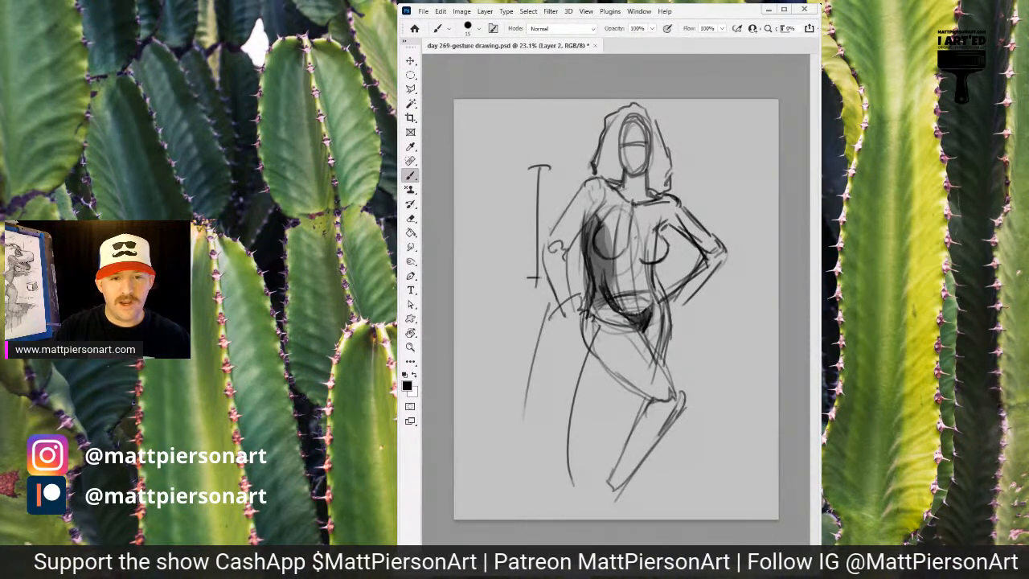
Darken the waist contour beside the bent arm, the underbust lines and the outer edge of the hair
{"action": "left_click_drag", "start_coordinate": [657, 284], "coordinate": [669, 328]}
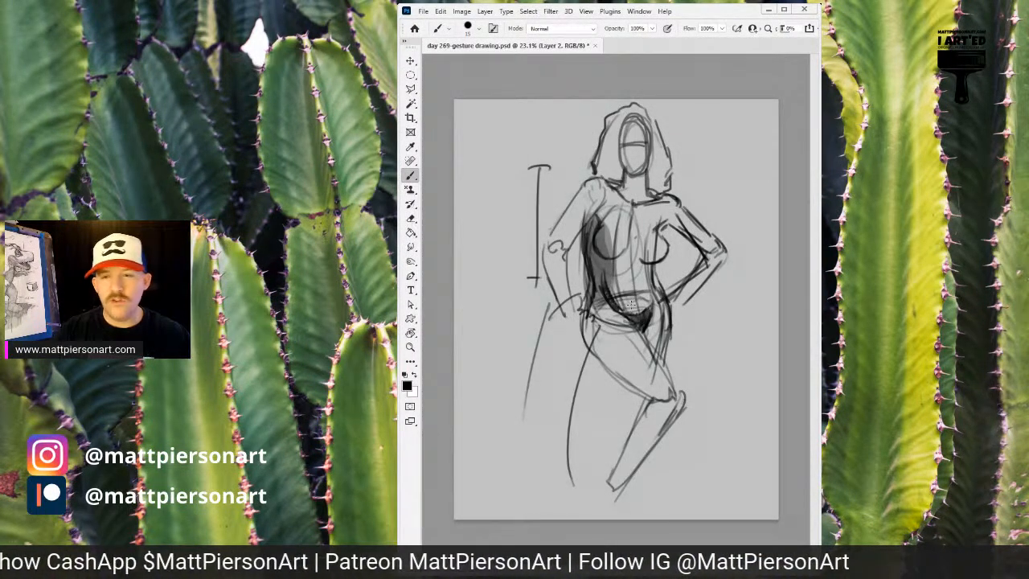
{"action": "mouse_move", "coordinate": [596, 251]}
{"action": "left_mouse_down"}
{"action": "mouse_move", "coordinate": [628, 252]}
{"action": "mouse_move", "coordinate": [620, 262]}
{"action": "mouse_move", "coordinate": [627, 249]}
{"action": "mouse_move", "coordinate": [624, 257]}
{"action": "left_mouse_up"}
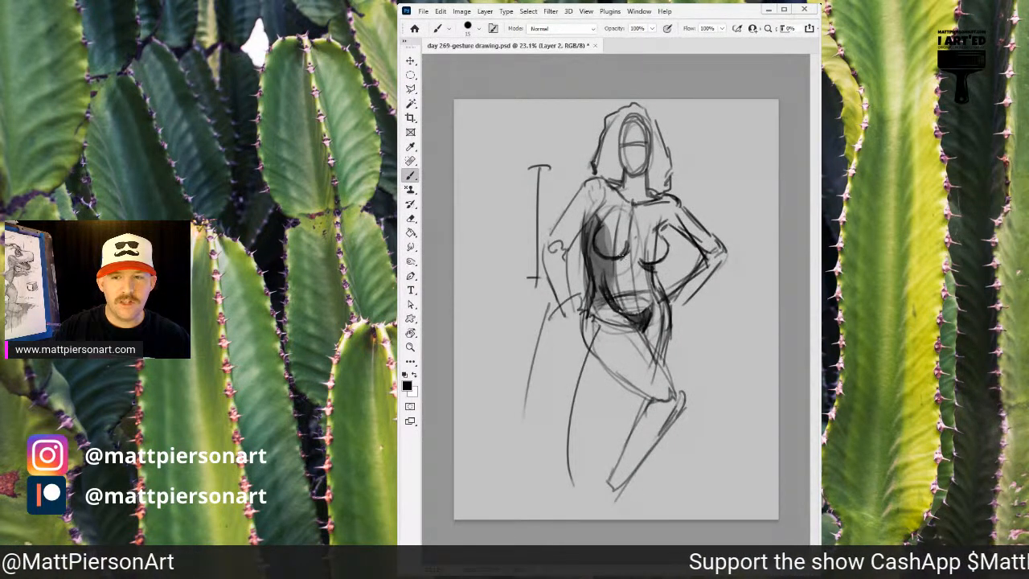
{"action": "left_click_drag", "start_coordinate": [596, 261], "coordinate": [614, 260]}
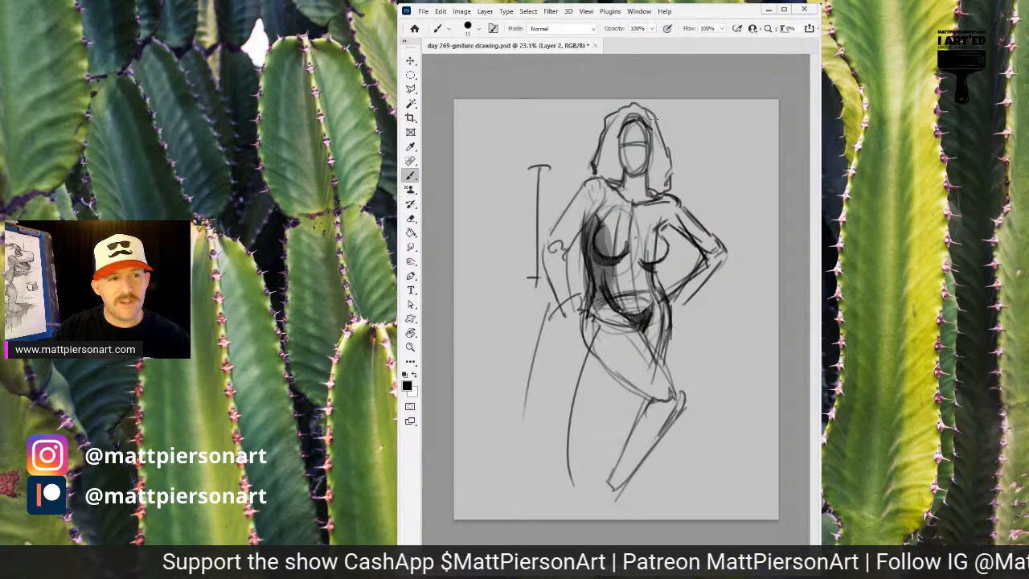
{"action": "left_click_drag", "start_coordinate": [652, 111], "coordinate": [668, 150]}
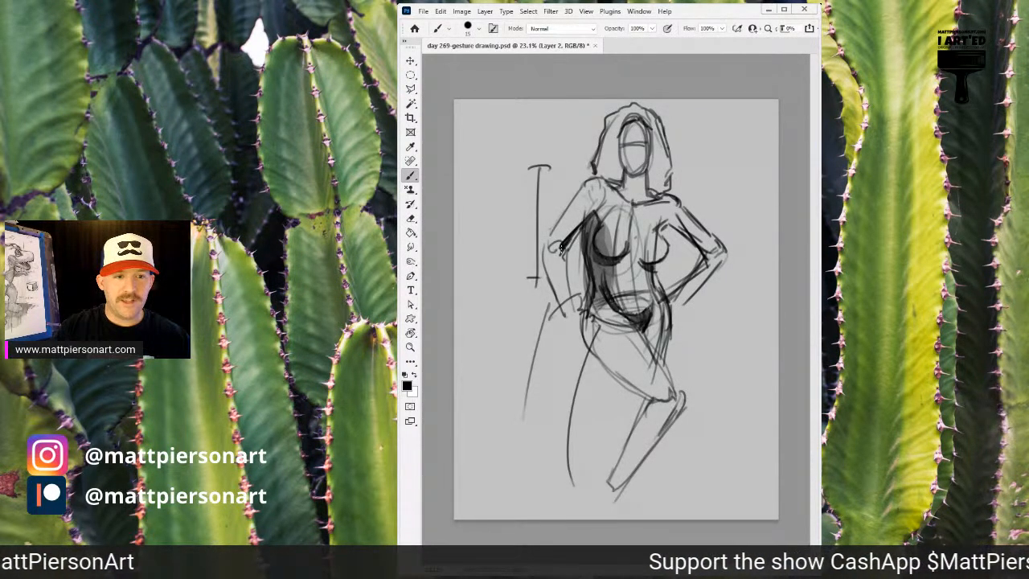
Strengthen the outline of the bent arm from shoulder to elbow, and add simple eyes, nose and mouth to the face
{"action": "mouse_move", "coordinate": [532, 249]}
{"action": "left_mouse_down"}
{"action": "mouse_move", "coordinate": [585, 177]}
{"action": "mouse_move", "coordinate": [604, 185]}
{"action": "mouse_move", "coordinate": [640, 176]}
{"action": "left_mouse_up"}
{"action": "key", "text": "ctrl+z"}
{"action": "key", "text": "ctrl+z"}
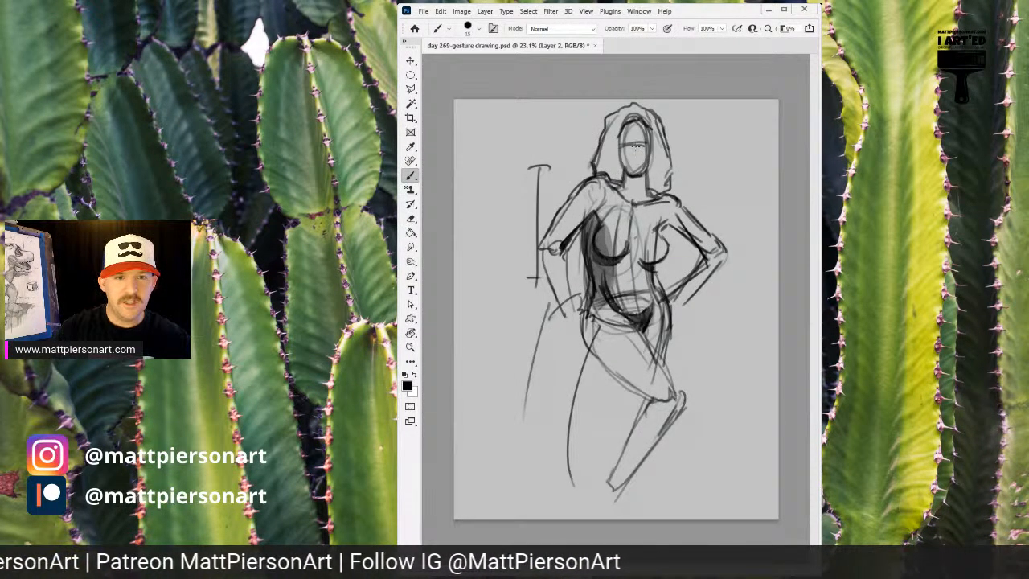
{"action": "mouse_move", "coordinate": [633, 131]}
{"action": "left_mouse_down"}
{"action": "mouse_move", "coordinate": [633, 172]}
{"action": "mouse_move", "coordinate": [642, 165]}
{"action": "mouse_move", "coordinate": [629, 143]}
{"action": "mouse_move", "coordinate": [628, 169]}
{"action": "left_mouse_up"}
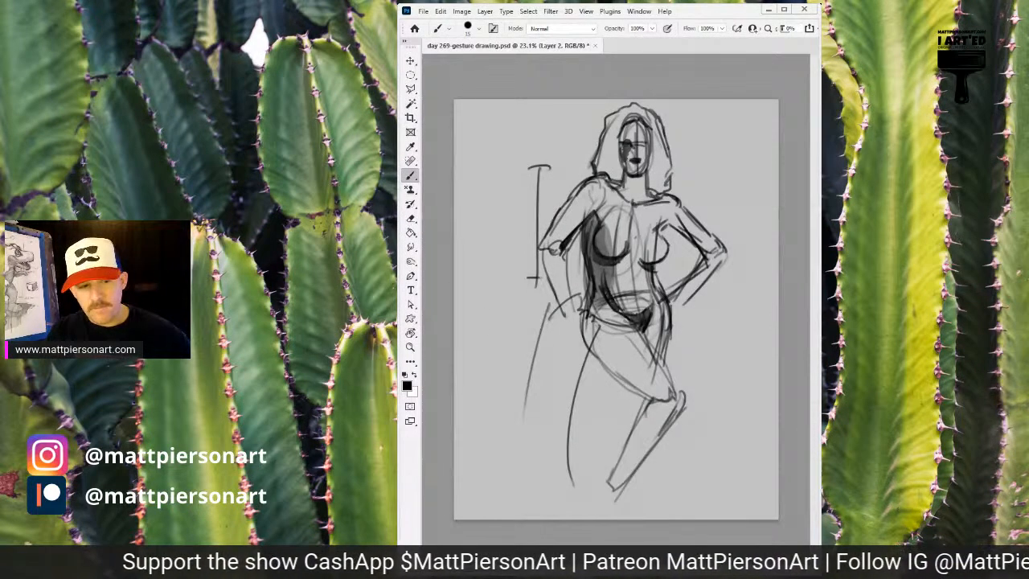
Clear the finished figure from the canvas and sketch a new head oval with a short neck on Layer 1
{"action": "key", "text": "Delete"}
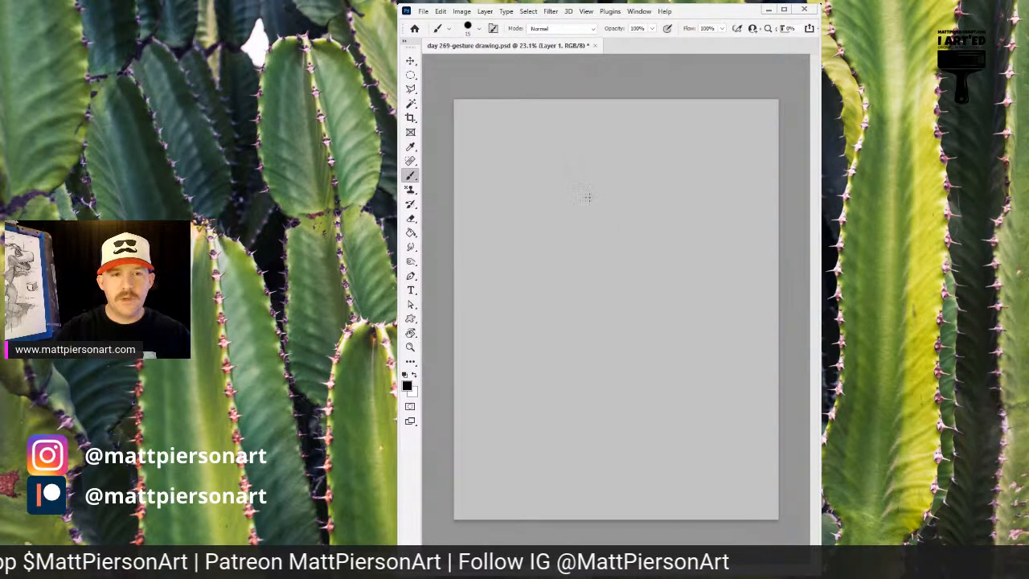
{"action": "mouse_move", "coordinate": [580, 206]}
{"action": "left_mouse_down"}
{"action": "mouse_move", "coordinate": [587, 147]}
{"action": "mouse_move", "coordinate": [602, 161]}
{"action": "mouse_move", "coordinate": [602, 192]}
{"action": "mouse_move", "coordinate": [581, 194]}
{"action": "mouse_move", "coordinate": [594, 150]}
{"action": "mouse_move", "coordinate": [603, 191]}
{"action": "mouse_move", "coordinate": [588, 199]}
{"action": "mouse_move", "coordinate": [586, 161]}
{"action": "mouse_move", "coordinate": [609, 174]}
{"action": "mouse_move", "coordinate": [597, 200]}
{"action": "mouse_move", "coordinate": [584, 165]}
{"action": "mouse_move", "coordinate": [599, 192]}
{"action": "left_mouse_up"}
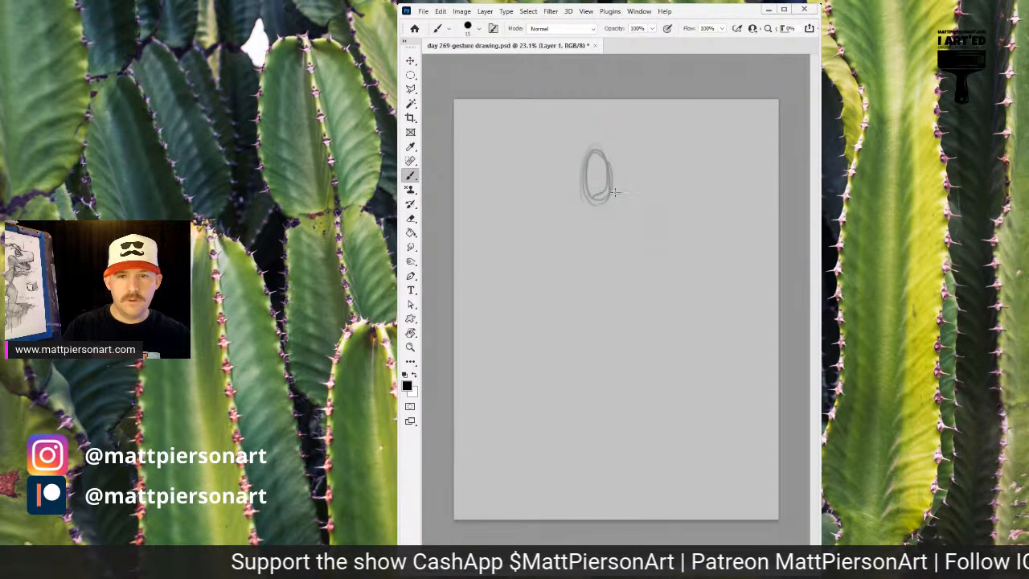
{"action": "mouse_move", "coordinate": [606, 186]}
{"action": "left_mouse_down"}
{"action": "mouse_move", "coordinate": [608, 217]}
{"action": "mouse_move", "coordinate": [584, 192]}
{"action": "mouse_move", "coordinate": [585, 215]}
{"action": "mouse_move", "coordinate": [595, 197]}
{"action": "mouse_move", "coordinate": [586, 220]}
{"action": "left_mouse_up"}
{"action": "mouse_move", "coordinate": [584, 215]}
{"action": "left_mouse_down"}
{"action": "mouse_move", "coordinate": [609, 217]}
{"action": "mouse_move", "coordinate": [593, 216]}
{"action": "mouse_move", "coordinate": [609, 206]}
{"action": "left_mouse_up"}
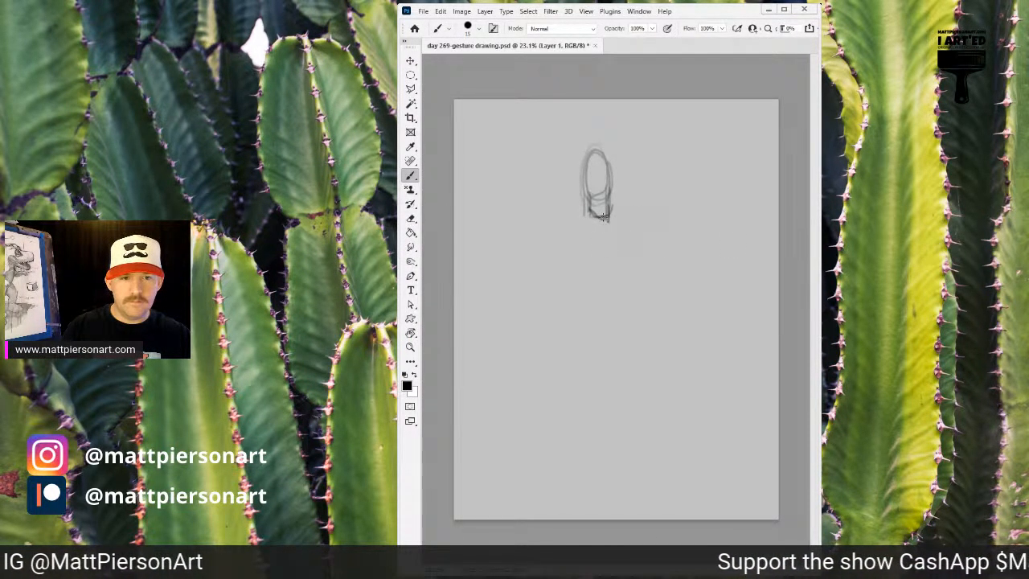
Draw a curved torso line down from the neck, add the ribcage oval, and restate the head as a smaller oval
{"action": "left_click_drag", "start_coordinate": [605, 213], "coordinate": [621, 298]}
{"action": "left_click_drag", "start_coordinate": [614, 245], "coordinate": [619, 320]}
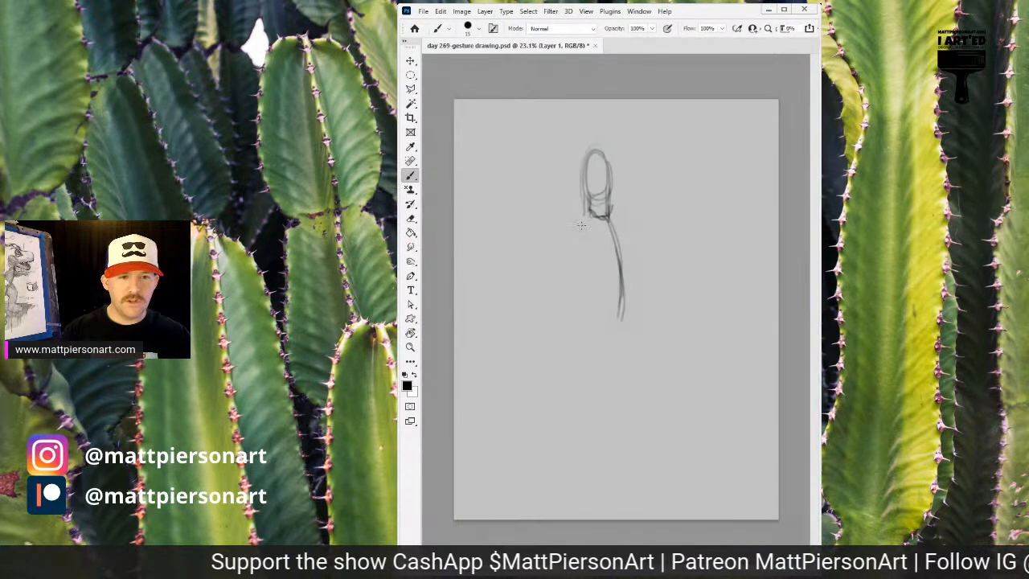
{"action": "mouse_move", "coordinate": [590, 211]}
{"action": "left_mouse_down"}
{"action": "mouse_move", "coordinate": [572, 237]}
{"action": "mouse_move", "coordinate": [579, 281]}
{"action": "left_mouse_up"}
{"action": "mouse_move", "coordinate": [573, 234]}
{"action": "left_mouse_down"}
{"action": "mouse_move", "coordinate": [573, 278]}
{"action": "mouse_move", "coordinate": [596, 287]}
{"action": "mouse_move", "coordinate": [619, 276]}
{"action": "mouse_move", "coordinate": [573, 235]}
{"action": "mouse_move", "coordinate": [578, 263]}
{"action": "mouse_move", "coordinate": [599, 273]}
{"action": "mouse_move", "coordinate": [618, 266]}
{"action": "mouse_move", "coordinate": [611, 212]}
{"action": "mouse_move", "coordinate": [626, 241]}
{"action": "mouse_move", "coordinate": [620, 277]}
{"action": "mouse_move", "coordinate": [596, 278]}
{"action": "mouse_move", "coordinate": [573, 252]}
{"action": "mouse_move", "coordinate": [582, 221]}
{"action": "mouse_move", "coordinate": [628, 240]}
{"action": "mouse_move", "coordinate": [570, 260]}
{"action": "mouse_move", "coordinate": [576, 225]}
{"action": "mouse_move", "coordinate": [625, 258]}
{"action": "left_mouse_up"}
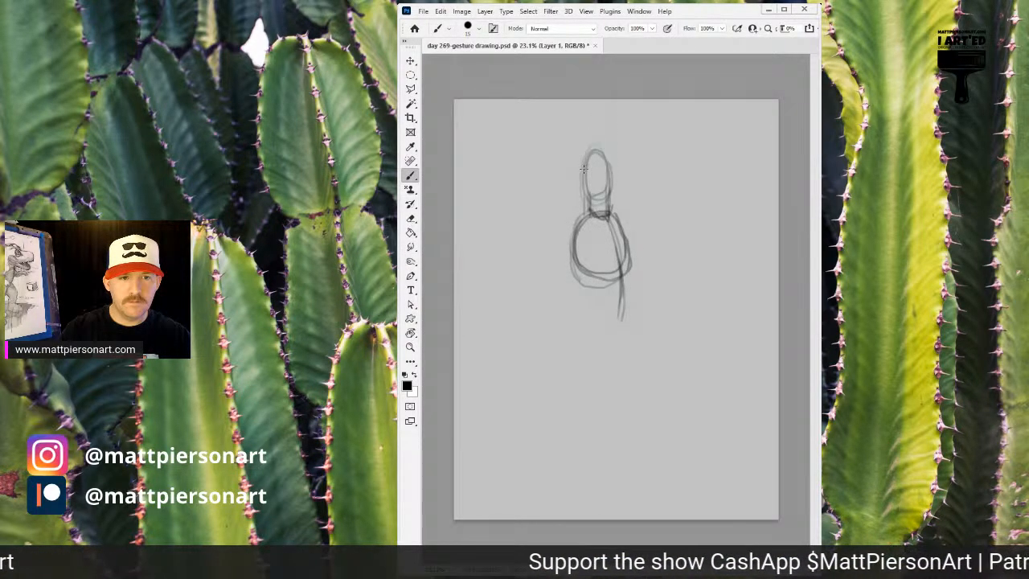
{"action": "mouse_move", "coordinate": [584, 167]}
{"action": "left_mouse_down"}
{"action": "mouse_move", "coordinate": [601, 156]}
{"action": "mouse_move", "coordinate": [589, 164]}
{"action": "mouse_move", "coordinate": [611, 171]}
{"action": "mouse_move", "coordinate": [611, 193]}
{"action": "mouse_move", "coordinate": [585, 204]}
{"action": "mouse_move", "coordinate": [600, 200]}
{"action": "left_mouse_up"}
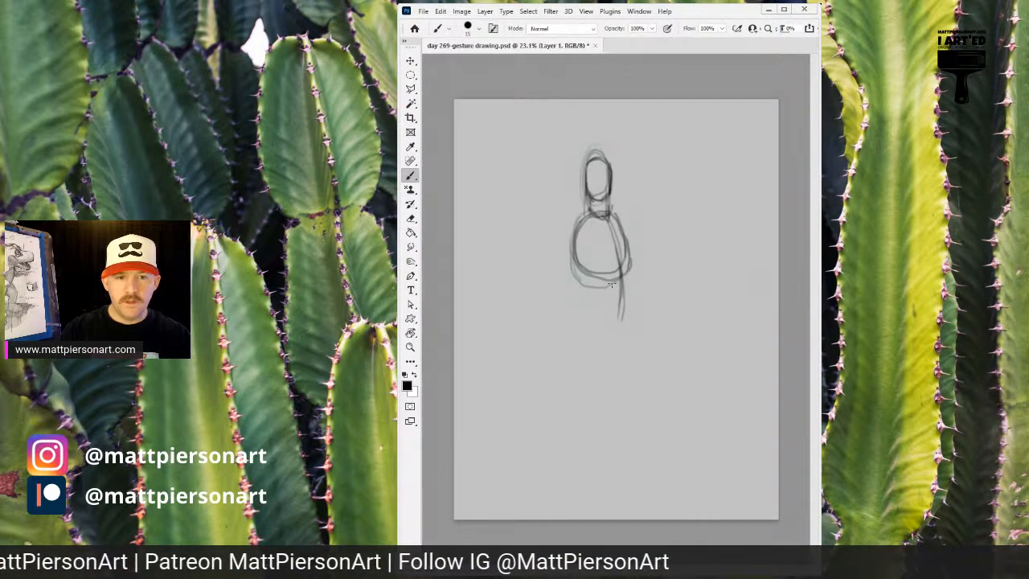
Block in the waist and lower abdomen beneath the ribcage with curved cross lines and side contours
{"action": "left_click_drag", "start_coordinate": [587, 296], "coordinate": [612, 313]}
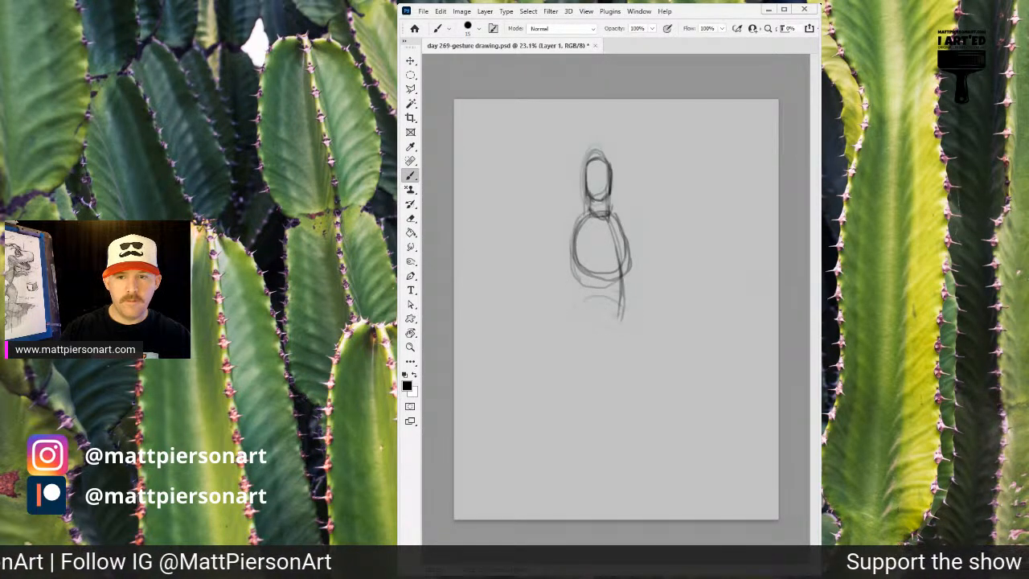
{"action": "left_click_drag", "start_coordinate": [613, 286], "coordinate": [603, 315]}
{"action": "left_click_drag", "start_coordinate": [620, 251], "coordinate": [605, 318]}
{"action": "mouse_move", "coordinate": [619, 278]}
{"action": "left_mouse_down"}
{"action": "mouse_move", "coordinate": [611, 313]}
{"action": "mouse_move", "coordinate": [615, 300]}
{"action": "mouse_move", "coordinate": [598, 300]}
{"action": "mouse_move", "coordinate": [628, 299]}
{"action": "mouse_move", "coordinate": [572, 290]}
{"action": "mouse_move", "coordinate": [628, 283]}
{"action": "mouse_move", "coordinate": [580, 286]}
{"action": "mouse_move", "coordinate": [624, 289]}
{"action": "mouse_move", "coordinate": [611, 323]}
{"action": "mouse_move", "coordinate": [577, 311]}
{"action": "mouse_move", "coordinate": [589, 319]}
{"action": "mouse_move", "coordinate": [613, 306]}
{"action": "mouse_move", "coordinate": [580, 318]}
{"action": "left_mouse_up"}
{"action": "left_click_drag", "start_coordinate": [580, 269], "coordinate": [571, 302]}
{"action": "left_click_drag", "start_coordinate": [633, 260], "coordinate": [617, 304]}
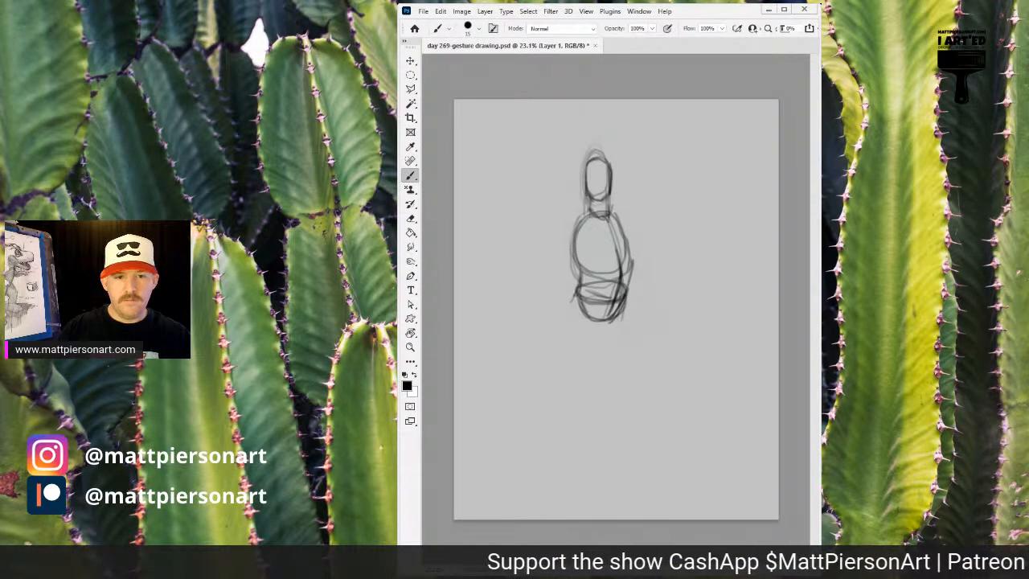
Draw the hip line with marked end points, and outline the rounded pelvis below it with a circle at one hip joint
{"action": "mouse_move", "coordinate": [571, 310]}
{"action": "left_mouse_down"}
{"action": "mouse_move", "coordinate": [635, 305]}
{"action": "mouse_move", "coordinate": [568, 311]}
{"action": "left_mouse_up"}
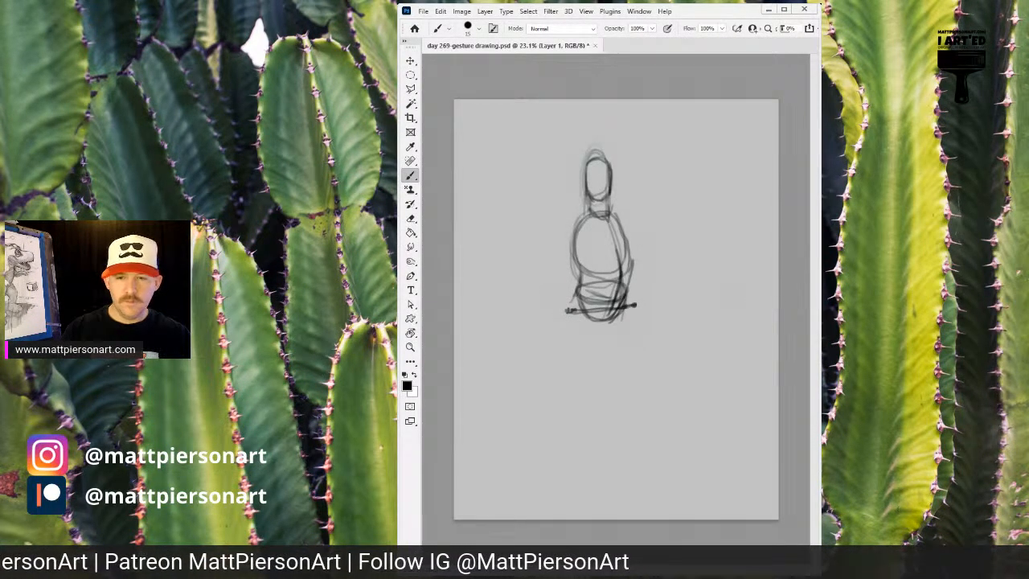
{"action": "left_click_drag", "start_coordinate": [568, 310], "coordinate": [645, 320]}
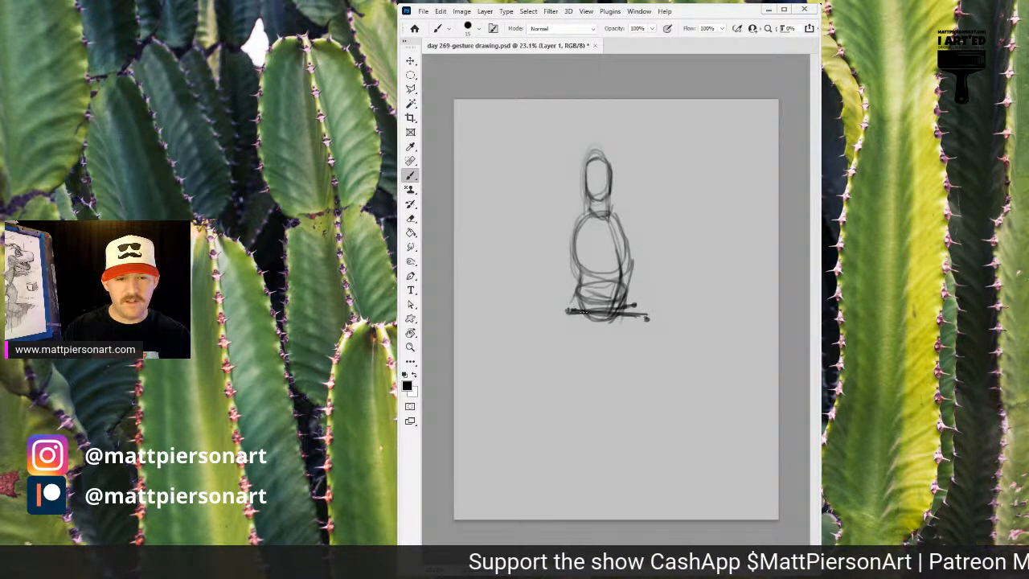
{"action": "left_click_drag", "start_coordinate": [569, 311], "coordinate": [654, 326]}
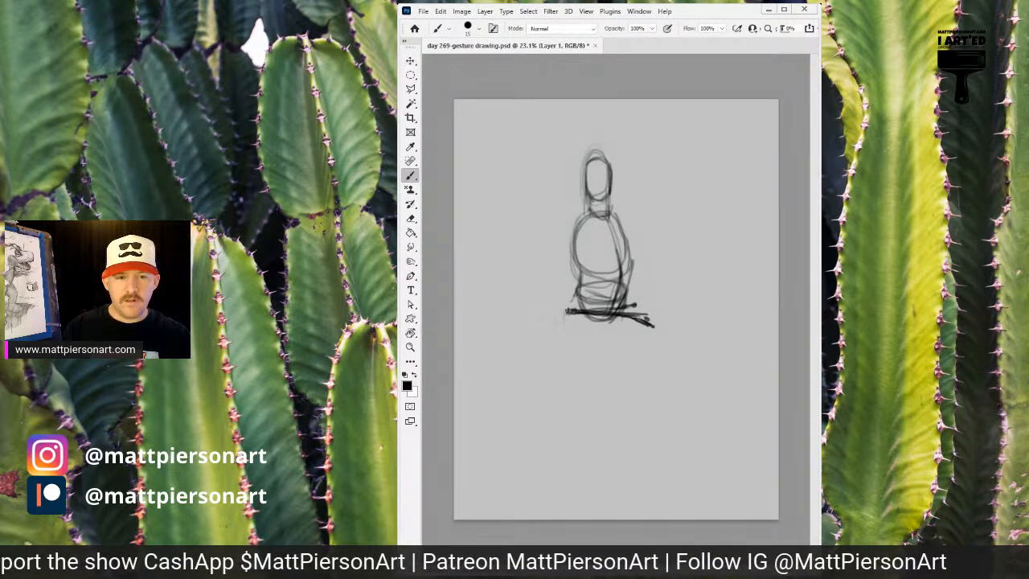
{"action": "mouse_move", "coordinate": [565, 311]}
{"action": "left_mouse_down"}
{"action": "mouse_move", "coordinate": [567, 347]}
{"action": "mouse_move", "coordinate": [624, 343]}
{"action": "mouse_move", "coordinate": [639, 330]}
{"action": "mouse_move", "coordinate": [623, 341]}
{"action": "mouse_move", "coordinate": [619, 332]}
{"action": "left_mouse_up"}
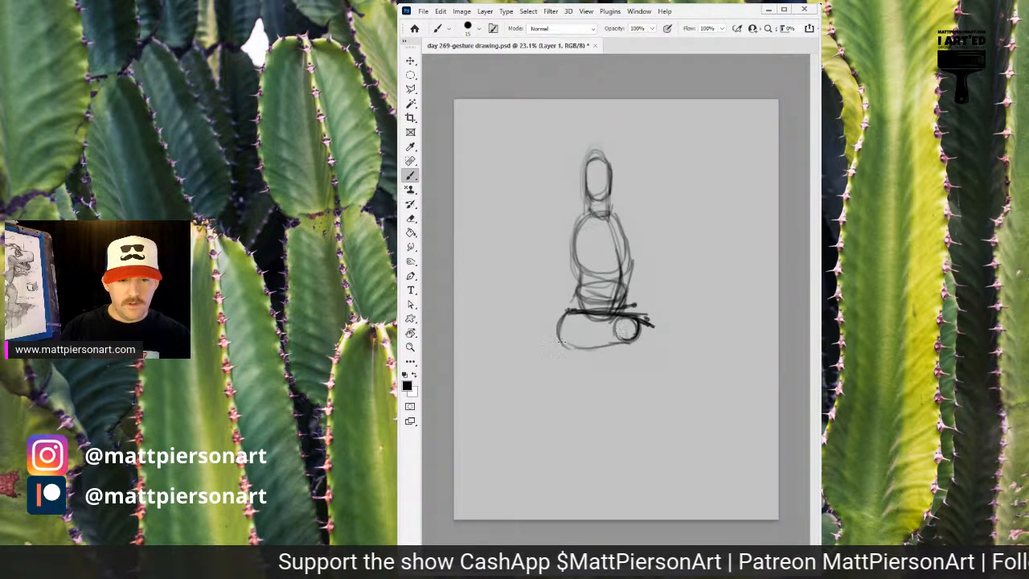
Draw the bent leg's thigh line down from the hip circle, marking the knee and a lower point for the ankle
{"action": "left_click_drag", "start_coordinate": [626, 328], "coordinate": [630, 402]}
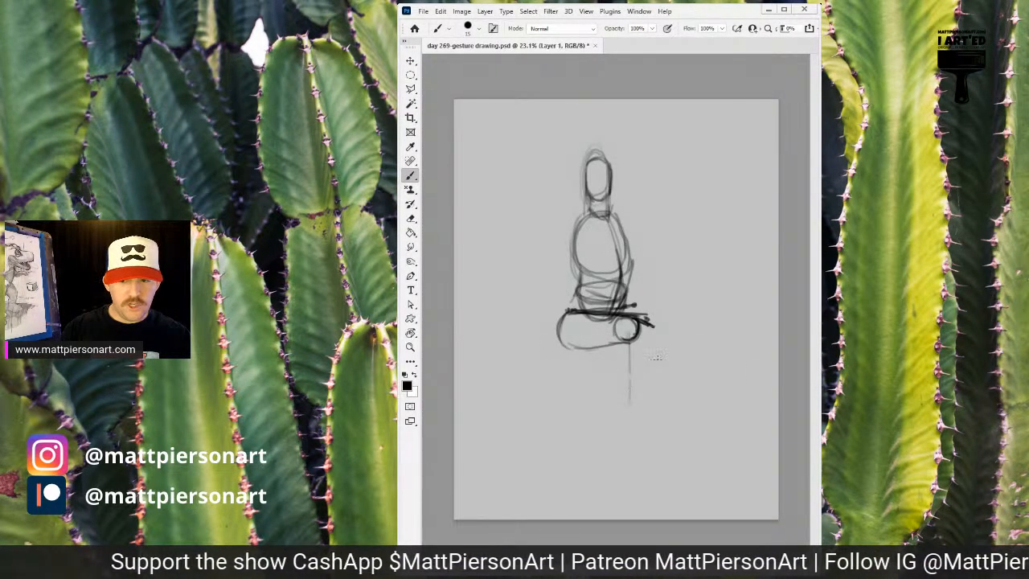
{"action": "left_click_drag", "start_coordinate": [632, 336], "coordinate": [629, 397]}
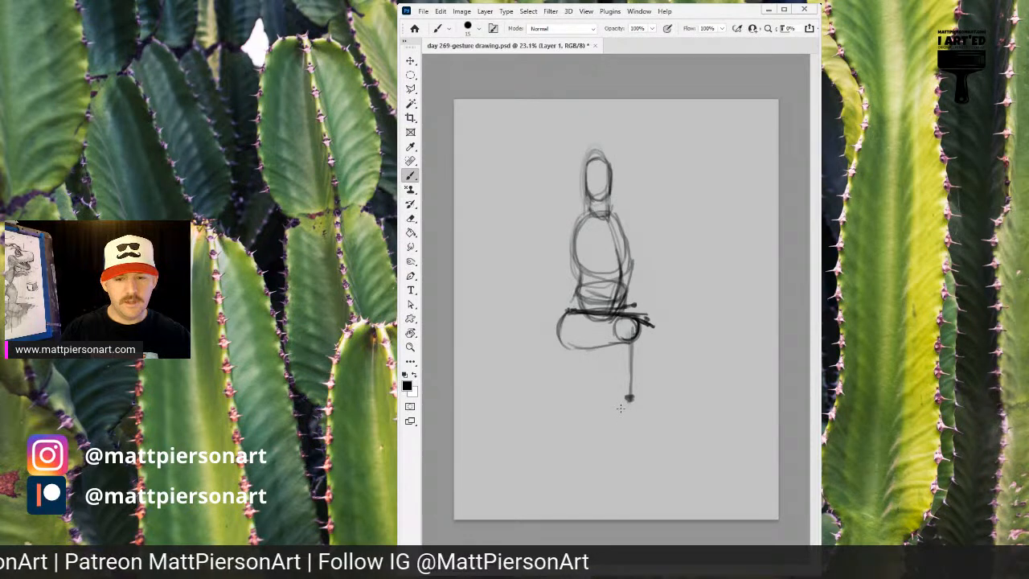
{"action": "left_click_drag", "start_coordinate": [620, 439], "coordinate": [630, 438]}
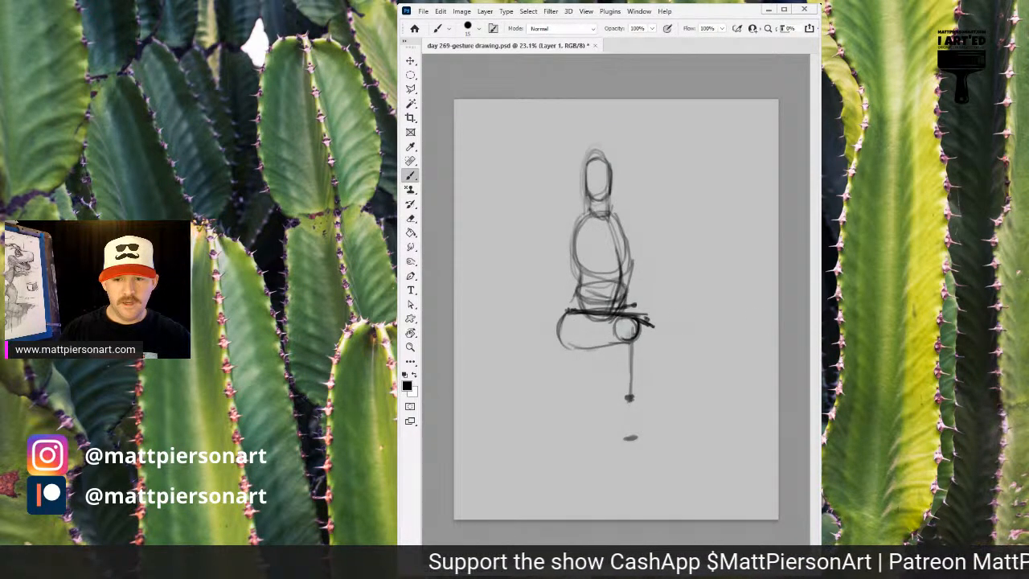
Draw both side lines of the straight standing leg and mark its knee with short horizontal strokes
{"action": "left_click_drag", "start_coordinate": [619, 344], "coordinate": [599, 458]}
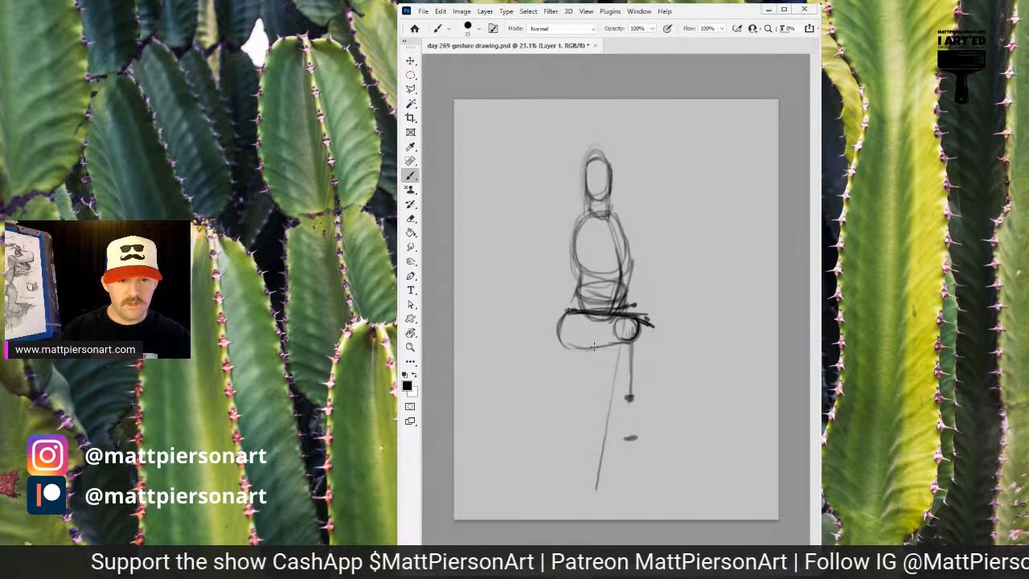
{"action": "left_click_drag", "start_coordinate": [593, 322], "coordinate": [586, 422]}
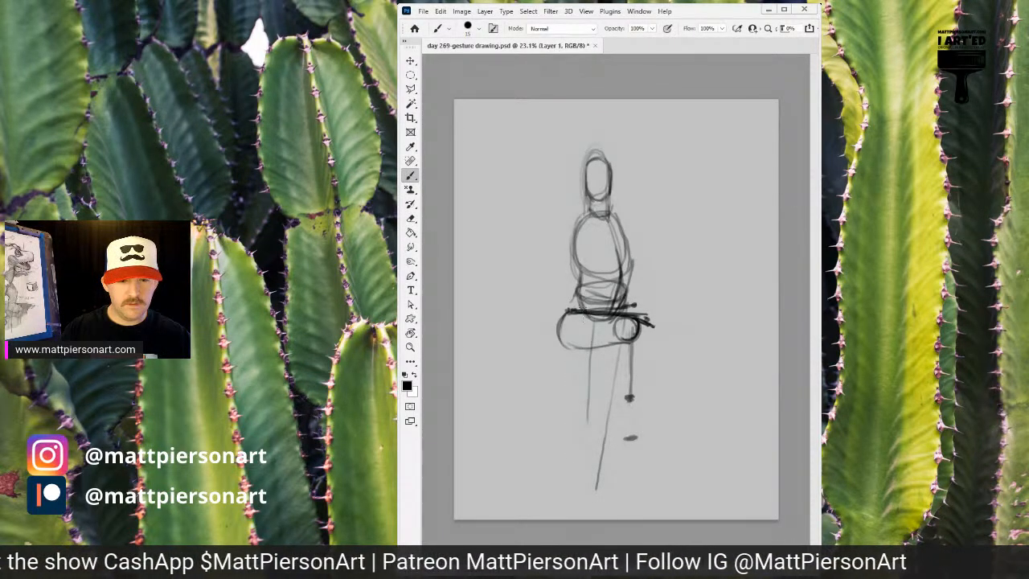
{"action": "left_click_drag", "start_coordinate": [588, 320], "coordinate": [584, 479]}
{"action": "left_click_drag", "start_coordinate": [588, 372], "coordinate": [582, 466]}
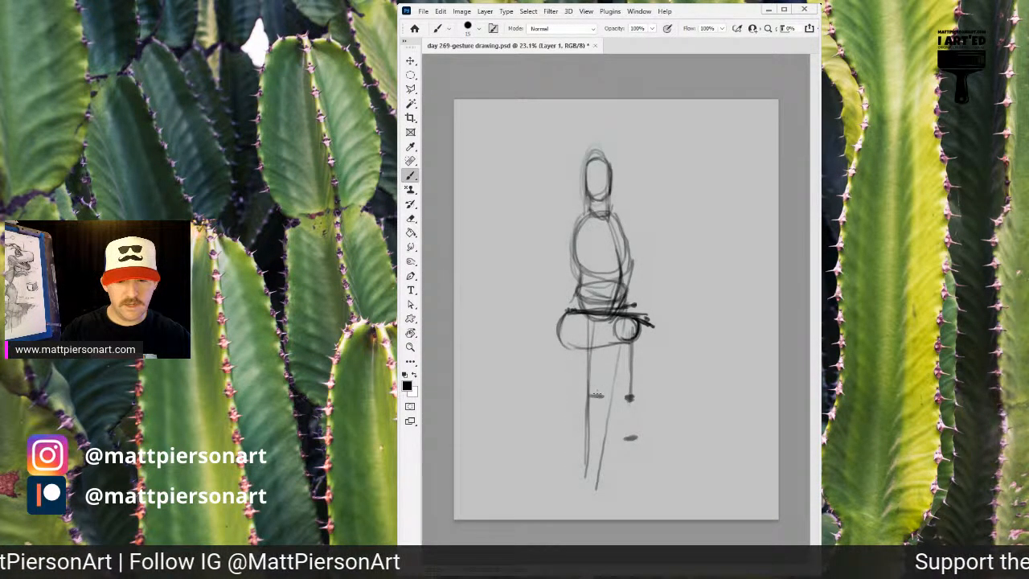
{"action": "left_click_drag", "start_coordinate": [589, 395], "coordinate": [609, 395]}
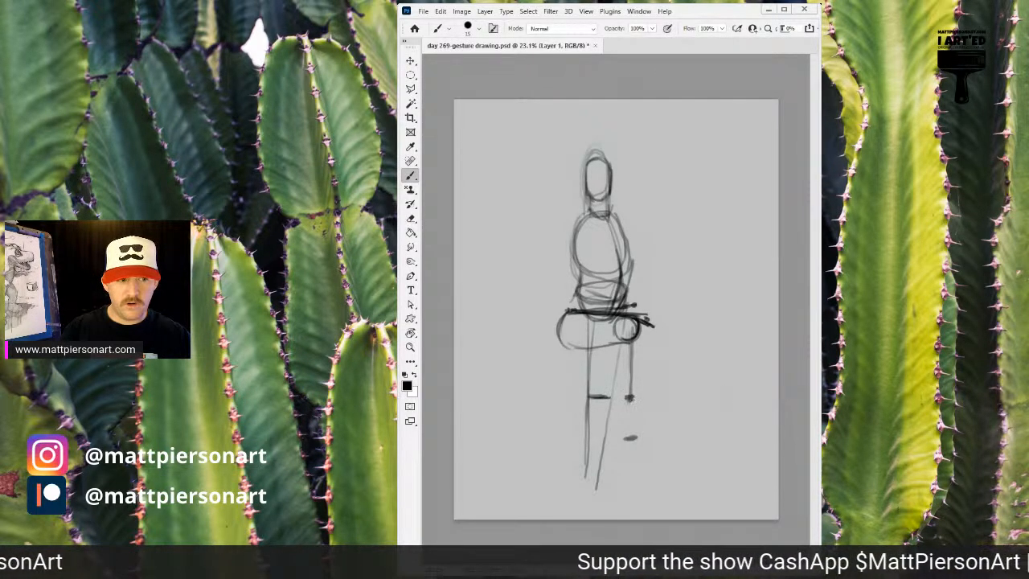
{"action": "left_click_drag", "start_coordinate": [589, 399], "coordinate": [612, 401]}
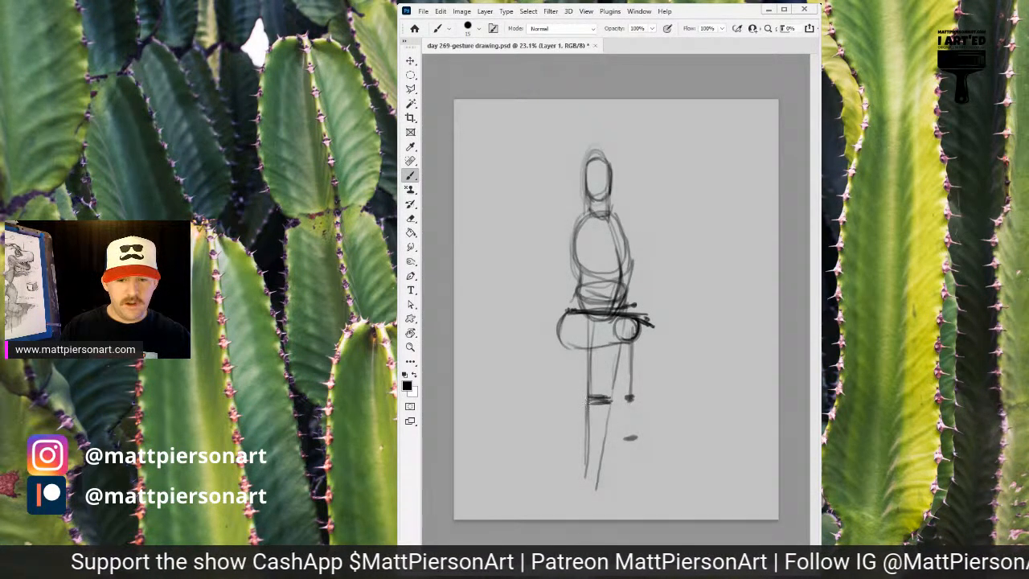
Darken the standing leg's lower half, add its foot, and block in the bent leg's foreshortened lower leg
{"action": "mouse_move", "coordinate": [587, 399]}
{"action": "left_mouse_down"}
{"action": "mouse_move", "coordinate": [586, 460]}
{"action": "mouse_move", "coordinate": [601, 456]}
{"action": "left_mouse_up"}
{"action": "mouse_move", "coordinate": [608, 415]}
{"action": "left_mouse_down"}
{"action": "mouse_move", "coordinate": [598, 474]}
{"action": "mouse_move", "coordinate": [599, 463]}
{"action": "left_mouse_up"}
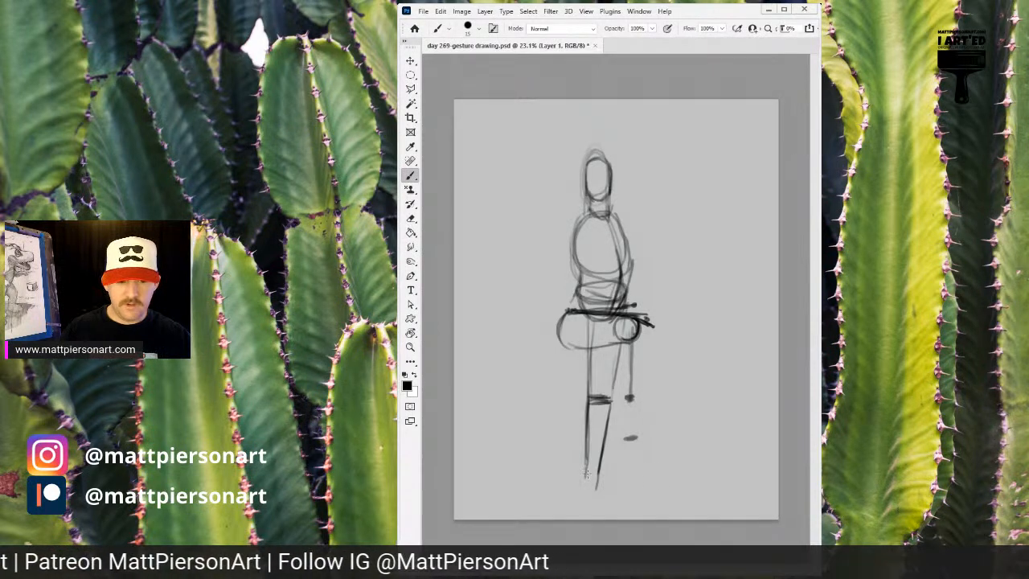
{"action": "mouse_move", "coordinate": [579, 492]}
{"action": "left_mouse_down"}
{"action": "mouse_move", "coordinate": [624, 503]}
{"action": "mouse_move", "coordinate": [614, 499]}
{"action": "left_mouse_up"}
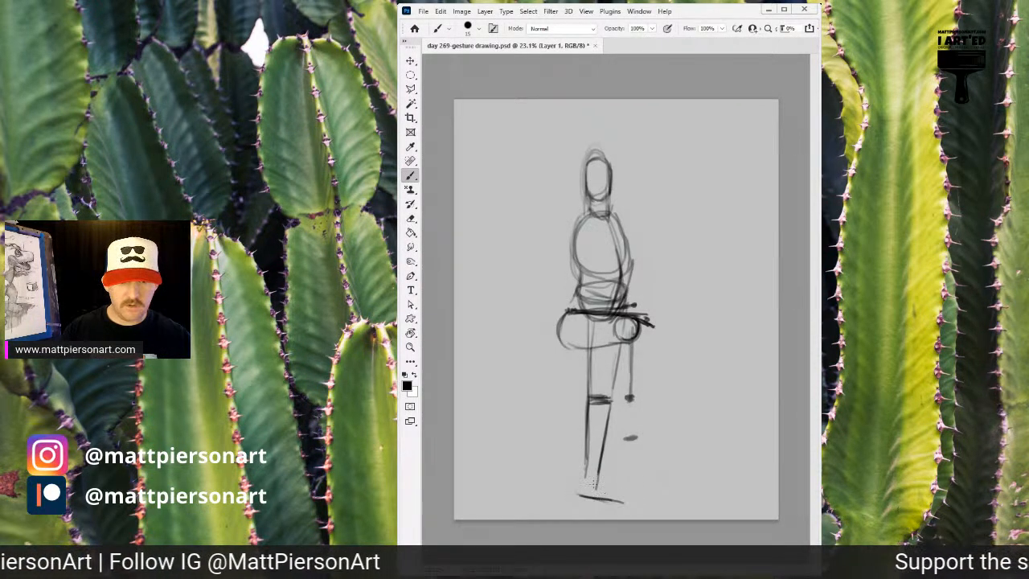
{"action": "mouse_move", "coordinate": [587, 463]}
{"action": "left_mouse_down"}
{"action": "mouse_move", "coordinate": [581, 492]}
{"action": "mouse_move", "coordinate": [595, 484]}
{"action": "mouse_move", "coordinate": [626, 494]}
{"action": "mouse_move", "coordinate": [614, 499]}
{"action": "left_mouse_up"}
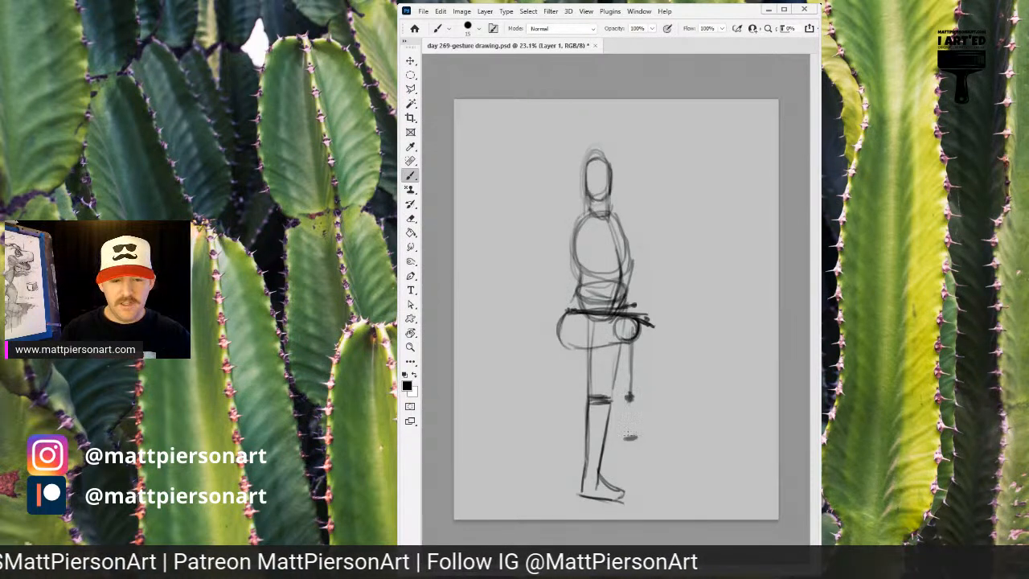
{"action": "left_click", "coordinate": [631, 439]}
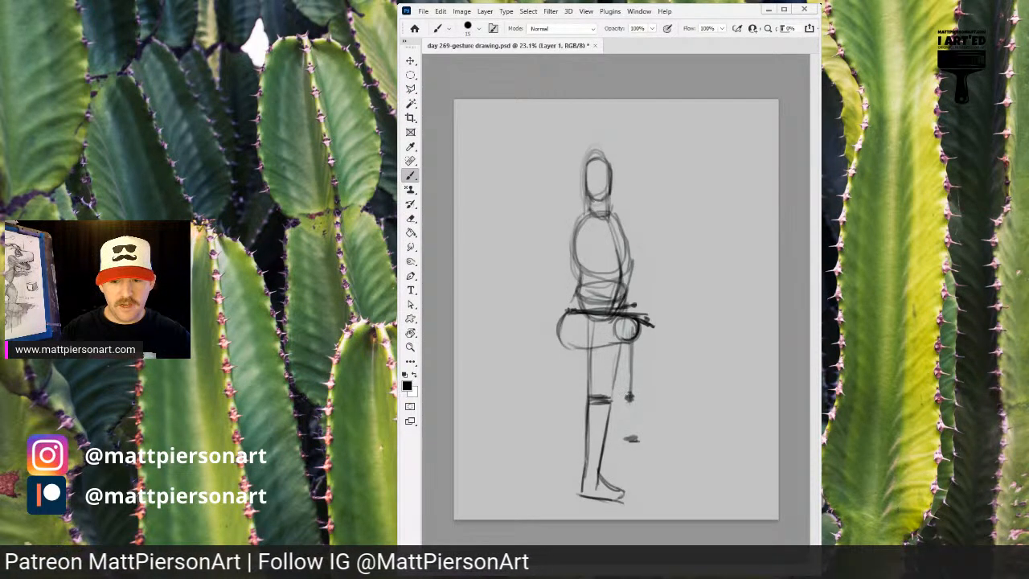
{"action": "mouse_move", "coordinate": [622, 393]}
{"action": "left_mouse_down"}
{"action": "mouse_move", "coordinate": [621, 427]}
{"action": "mouse_move", "coordinate": [635, 404]}
{"action": "mouse_move", "coordinate": [633, 429]}
{"action": "mouse_move", "coordinate": [637, 405]}
{"action": "mouse_move", "coordinate": [637, 444]}
{"action": "left_mouse_up"}
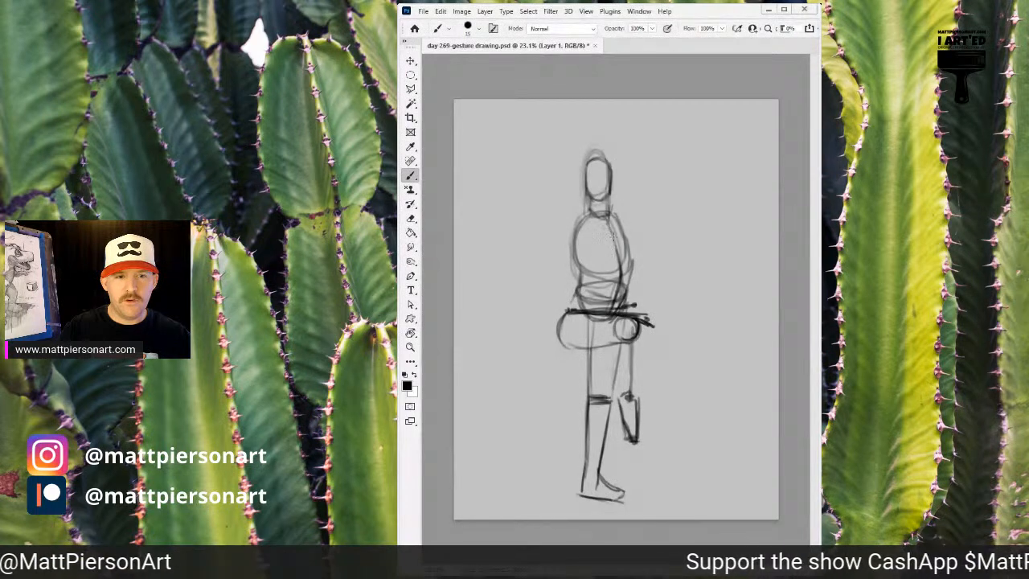
Add the bust and contour both torso sides down to the hip, with a horizontal line extending outward at armpit level
{"action": "mouse_move", "coordinate": [604, 216]}
{"action": "left_mouse_down"}
{"action": "mouse_move", "coordinate": [629, 234]}
{"action": "mouse_move", "coordinate": [595, 226]}
{"action": "mouse_move", "coordinate": [584, 252]}
{"action": "mouse_move", "coordinate": [598, 255]}
{"action": "mouse_move", "coordinate": [584, 255]}
{"action": "mouse_move", "coordinate": [614, 247]}
{"action": "mouse_move", "coordinate": [605, 257]}
{"action": "mouse_move", "coordinate": [632, 236]}
{"action": "mouse_move", "coordinate": [630, 251]}
{"action": "mouse_move", "coordinate": [626, 232]}
{"action": "mouse_move", "coordinate": [627, 278]}
{"action": "left_mouse_up"}
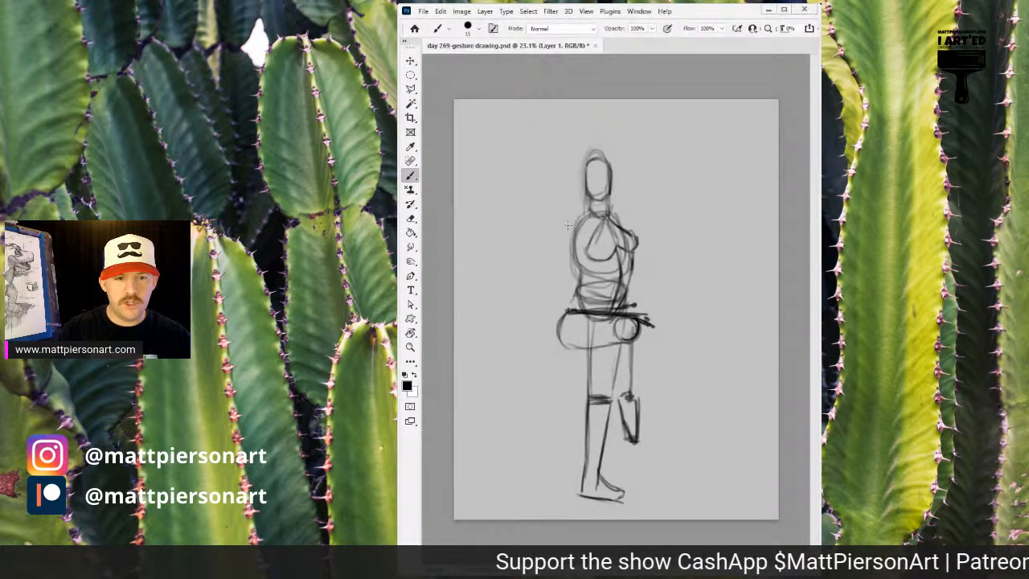
{"action": "mouse_move", "coordinate": [584, 239]}
{"action": "left_mouse_down"}
{"action": "mouse_move", "coordinate": [588, 251]}
{"action": "mouse_move", "coordinate": [573, 238]}
{"action": "left_mouse_up"}
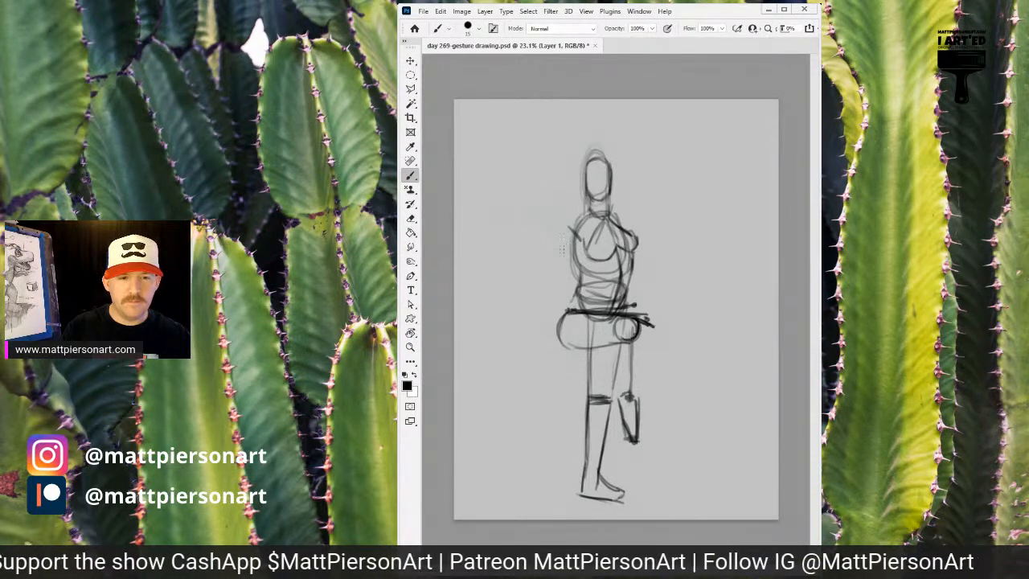
{"action": "mouse_move", "coordinate": [562, 223]}
{"action": "left_mouse_down"}
{"action": "mouse_move", "coordinate": [574, 277]}
{"action": "mouse_move", "coordinate": [552, 337]}
{"action": "left_mouse_up"}
{"action": "left_click_drag", "start_coordinate": [570, 296], "coordinate": [554, 338]}
{"action": "left_click_drag", "start_coordinate": [633, 248], "coordinate": [621, 305]}
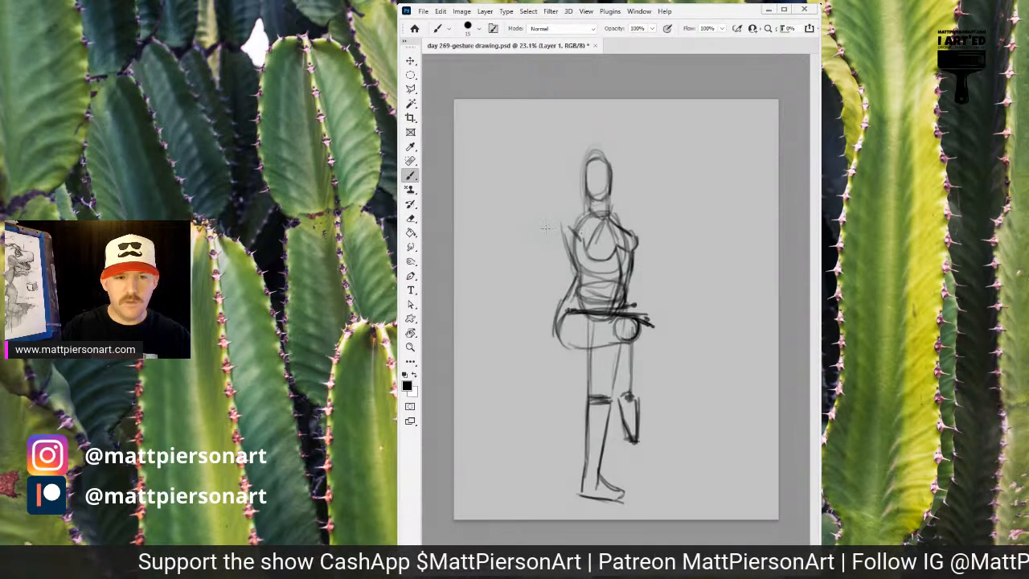
{"action": "left_click_drag", "start_coordinate": [515, 225], "coordinate": [568, 227]}
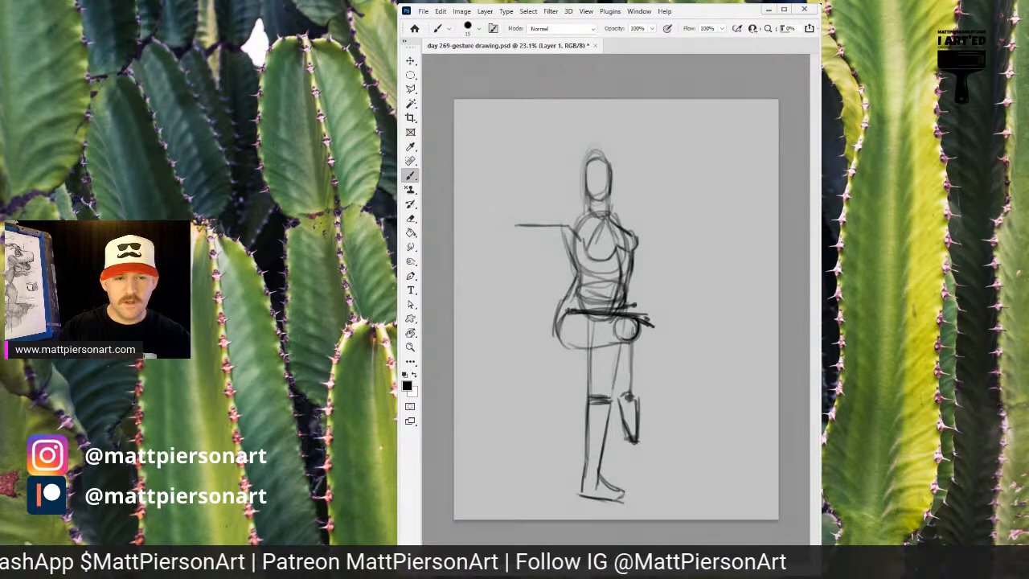
Outline the outstretched upper arm, and redraw the head with darker contours and vertical and horizontal facial guidelines
{"action": "mouse_move", "coordinate": [516, 225]}
{"action": "left_mouse_down"}
{"action": "mouse_move", "coordinate": [562, 229]}
{"action": "mouse_move", "coordinate": [539, 236]}
{"action": "mouse_move", "coordinate": [564, 224]}
{"action": "mouse_move", "coordinate": [533, 218]}
{"action": "mouse_move", "coordinate": [576, 230]}
{"action": "left_mouse_up"}
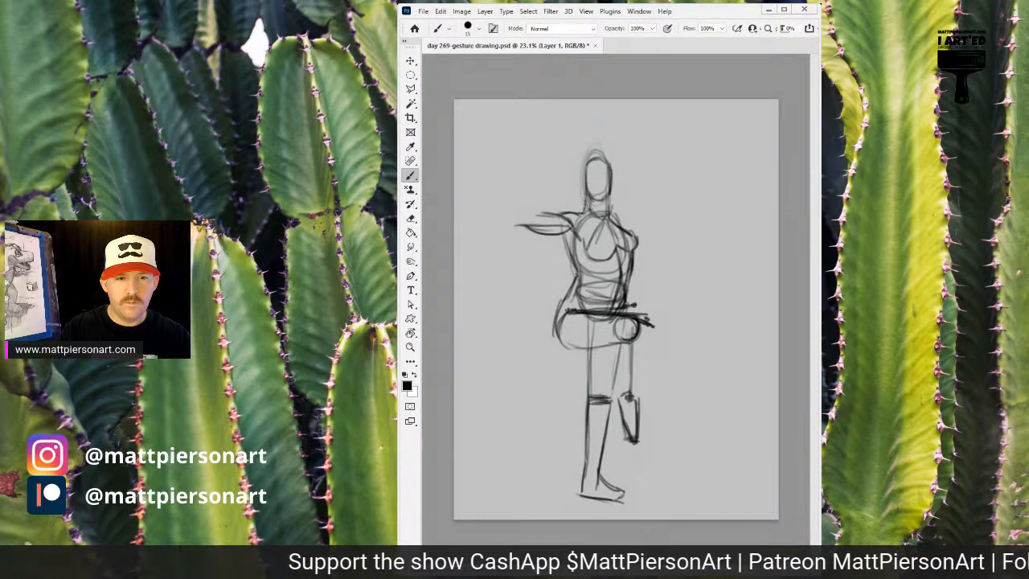
{"action": "left_click_drag", "start_coordinate": [586, 199], "coordinate": [590, 214]}
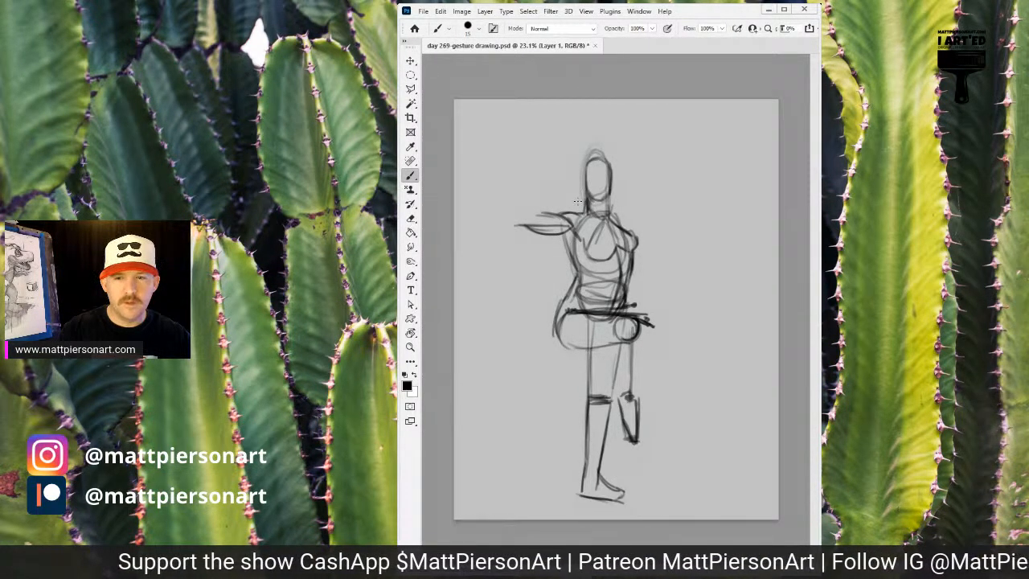
{"action": "left_click_drag", "start_coordinate": [585, 173], "coordinate": [588, 159]}
{"action": "mouse_move", "coordinate": [588, 194]}
{"action": "left_mouse_down"}
{"action": "mouse_move", "coordinate": [595, 164]}
{"action": "mouse_move", "coordinate": [593, 196]}
{"action": "left_mouse_up"}
{"action": "mouse_move", "coordinate": [593, 161]}
{"action": "left_mouse_down"}
{"action": "mouse_move", "coordinate": [592, 202]}
{"action": "mouse_move", "coordinate": [580, 176]}
{"action": "mouse_move", "coordinate": [584, 196]}
{"action": "mouse_move", "coordinate": [605, 199]}
{"action": "mouse_move", "coordinate": [603, 158]}
{"action": "mouse_move", "coordinate": [609, 172]}
{"action": "left_mouse_up"}
{"action": "left_click_drag", "start_coordinate": [607, 171], "coordinate": [609, 193]}
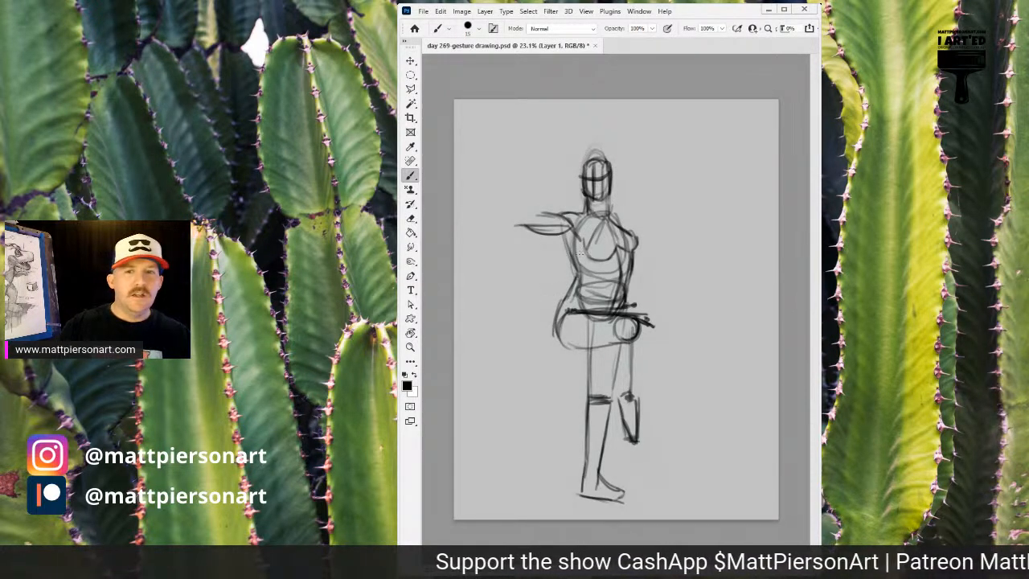
{"action": "mouse_move", "coordinate": [583, 172]}
{"action": "left_mouse_down"}
{"action": "mouse_move", "coordinate": [601, 156]}
{"action": "mouse_move", "coordinate": [610, 182]}
{"action": "left_mouse_up"}
{"action": "mouse_move", "coordinate": [584, 180]}
{"action": "left_mouse_down"}
{"action": "mouse_move", "coordinate": [605, 166]}
{"action": "mouse_move", "coordinate": [582, 175]}
{"action": "mouse_move", "coordinate": [598, 153]}
{"action": "mouse_move", "coordinate": [608, 173]}
{"action": "mouse_move", "coordinate": [585, 187]}
{"action": "mouse_move", "coordinate": [608, 146]}
{"action": "mouse_move", "coordinate": [609, 184]}
{"action": "left_mouse_up"}
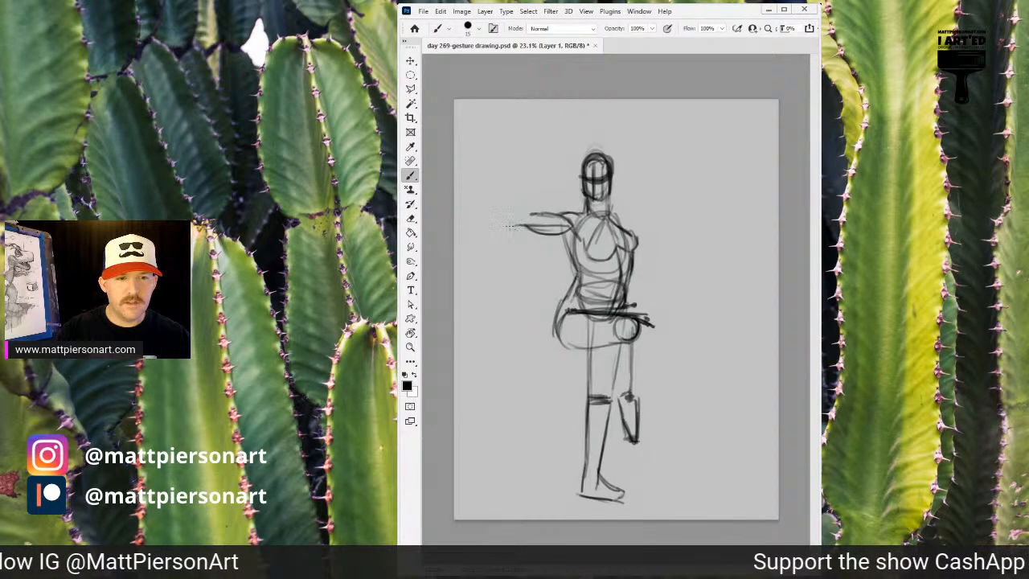
Draw the forearm rising vertically from the outstretched arm's elbow and block in a small fist at its end
{"action": "mouse_move", "coordinate": [515, 229]}
{"action": "left_mouse_down"}
{"action": "mouse_move", "coordinate": [530, 163]}
{"action": "mouse_move", "coordinate": [511, 197]}
{"action": "mouse_move", "coordinate": [530, 159]}
{"action": "mouse_move", "coordinate": [530, 207]}
{"action": "left_mouse_up"}
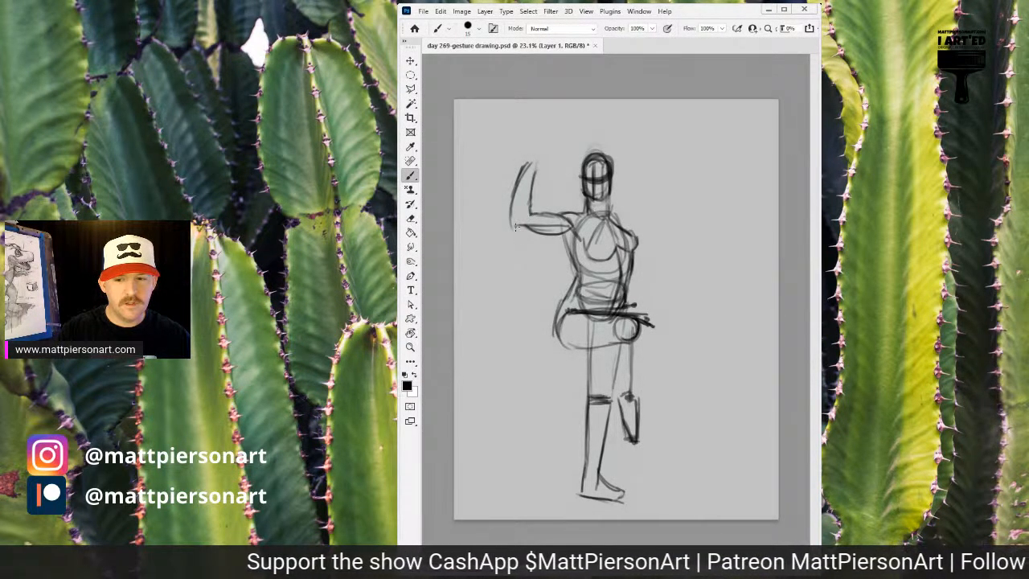
{"action": "mouse_move", "coordinate": [514, 226]}
{"action": "left_mouse_down"}
{"action": "mouse_move", "coordinate": [548, 215]}
{"action": "mouse_move", "coordinate": [512, 224]}
{"action": "mouse_move", "coordinate": [533, 234]}
{"action": "mouse_move", "coordinate": [511, 224]}
{"action": "left_mouse_up"}
{"action": "mouse_move", "coordinate": [524, 172]}
{"action": "left_mouse_down"}
{"action": "mouse_move", "coordinate": [511, 151]}
{"action": "mouse_move", "coordinate": [528, 139]}
{"action": "mouse_move", "coordinate": [539, 152]}
{"action": "mouse_move", "coordinate": [517, 162]}
{"action": "mouse_move", "coordinate": [534, 141]}
{"action": "mouse_move", "coordinate": [542, 156]}
{"action": "mouse_move", "coordinate": [527, 165]}
{"action": "left_mouse_up"}
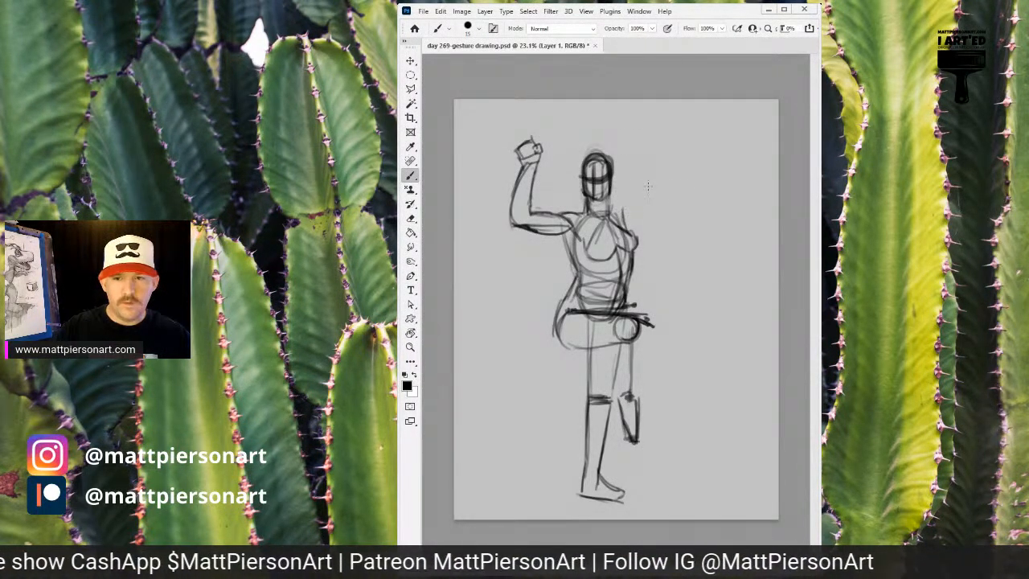
Sketch the second arm raised beside the head, with both upper arm sides, a rounded elbow and a forearm line up to the wrist
{"action": "left_click_drag", "start_coordinate": [635, 178], "coordinate": [619, 211]}
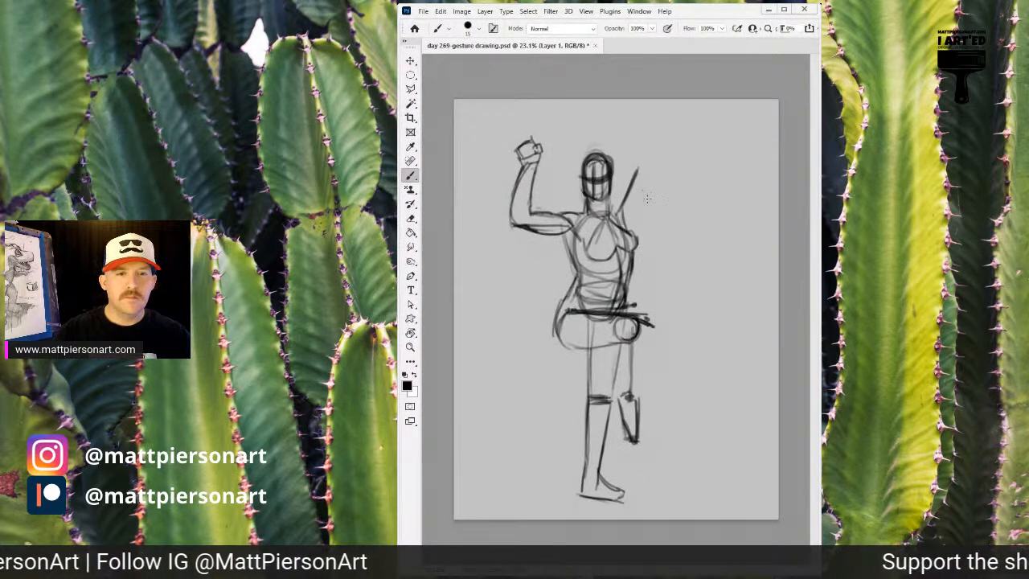
{"action": "scroll", "coordinate": [647, 198], "scroll_direction": "up", "scroll_amount": 1}
{"action": "left_click_drag", "start_coordinate": [618, 189], "coordinate": [609, 200]}
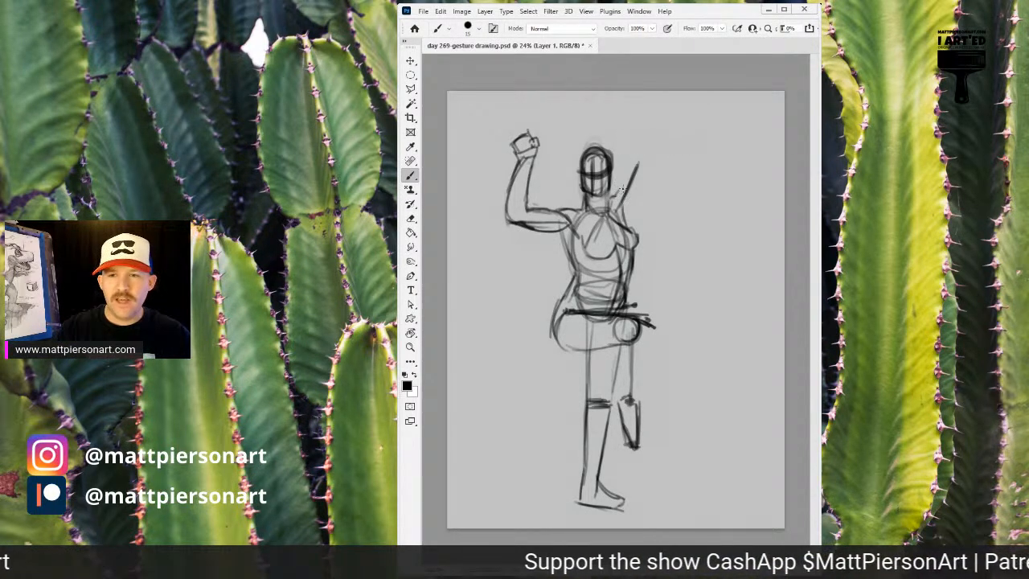
{"action": "mouse_move", "coordinate": [616, 193]}
{"action": "left_mouse_down"}
{"action": "mouse_move", "coordinate": [607, 219]}
{"action": "mouse_move", "coordinate": [611, 207]}
{"action": "mouse_move", "coordinate": [626, 220]}
{"action": "mouse_move", "coordinate": [621, 210]}
{"action": "mouse_move", "coordinate": [644, 161]}
{"action": "left_mouse_up"}
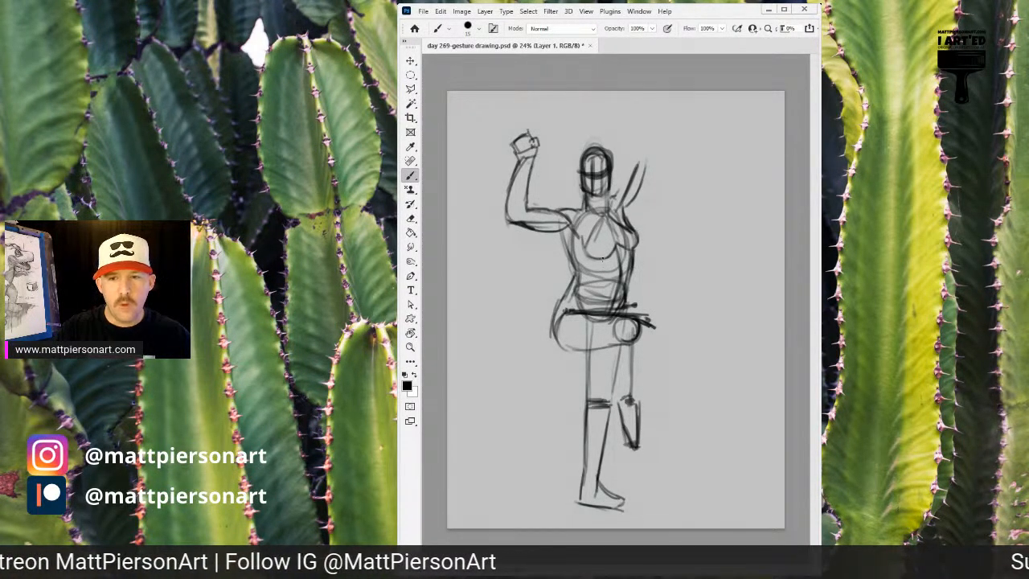
{"action": "mouse_move", "coordinate": [616, 190]}
{"action": "left_mouse_down"}
{"action": "mouse_move", "coordinate": [626, 160]}
{"action": "mouse_move", "coordinate": [644, 170]}
{"action": "mouse_move", "coordinate": [639, 178]}
{"action": "mouse_move", "coordinate": [622, 136]}
{"action": "left_mouse_up"}
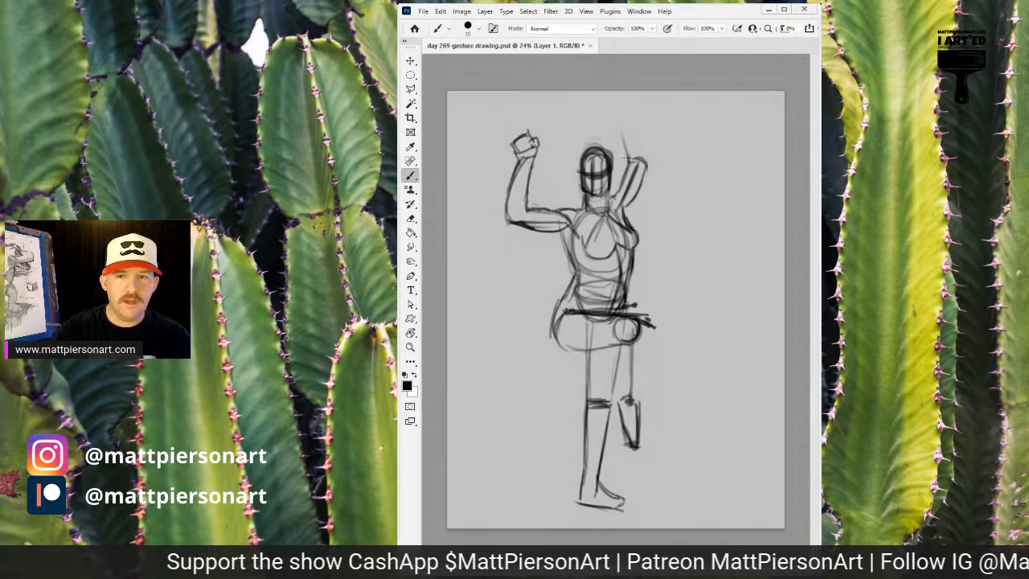
{"action": "left_click_drag", "start_coordinate": [625, 149], "coordinate": [607, 98]}
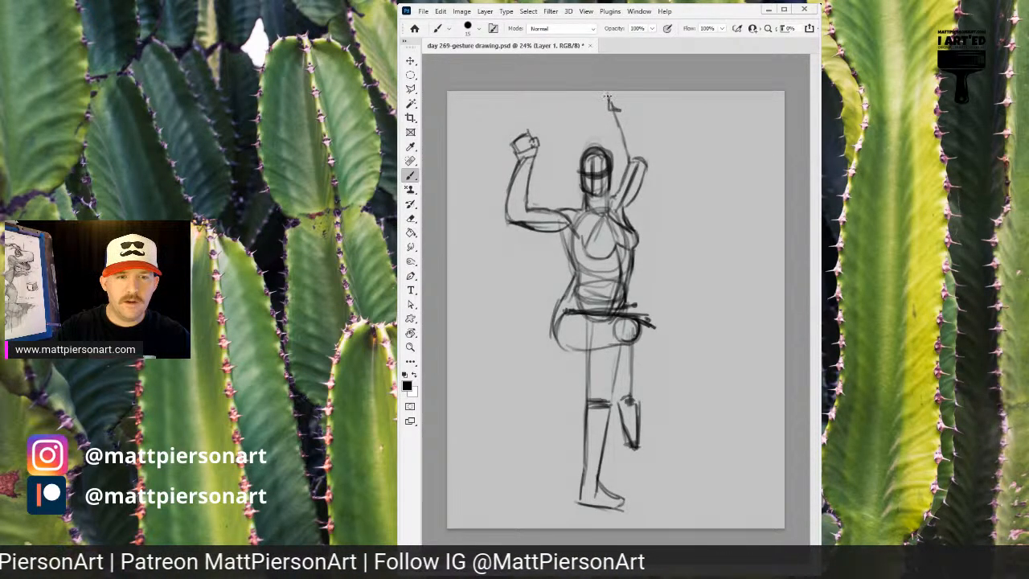
Move the whole figure slightly down the canvas to leave room above the raised hand
{"action": "key", "text": "v"}
{"action": "mouse_move", "coordinate": [630, 214]}
{"action": "left_mouse_down"}
{"action": "mouse_move", "coordinate": [630, 231]}
{"action": "mouse_move", "coordinate": [640, 222]}
{"action": "left_mouse_up"}
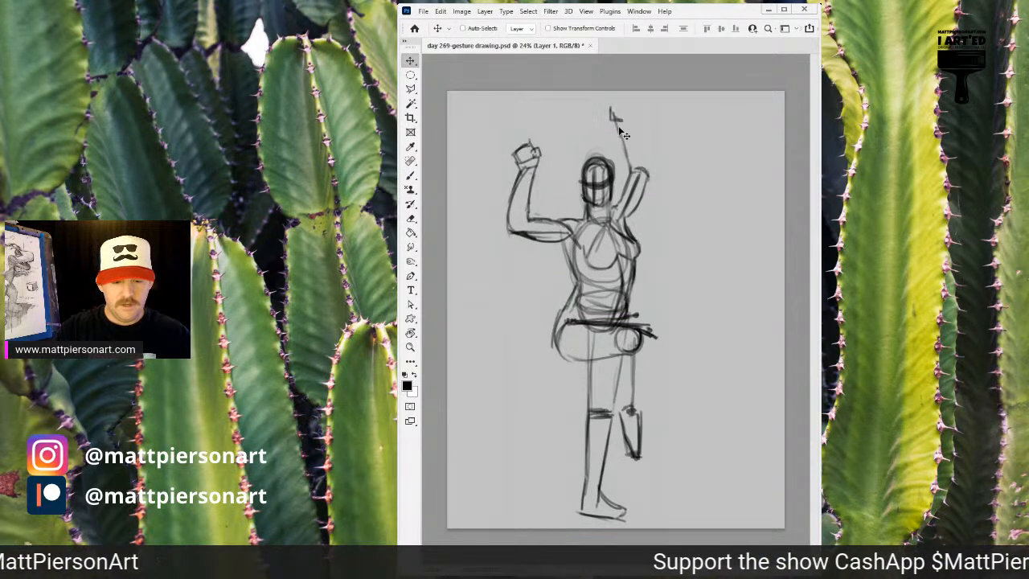
{"action": "key", "text": "b"}
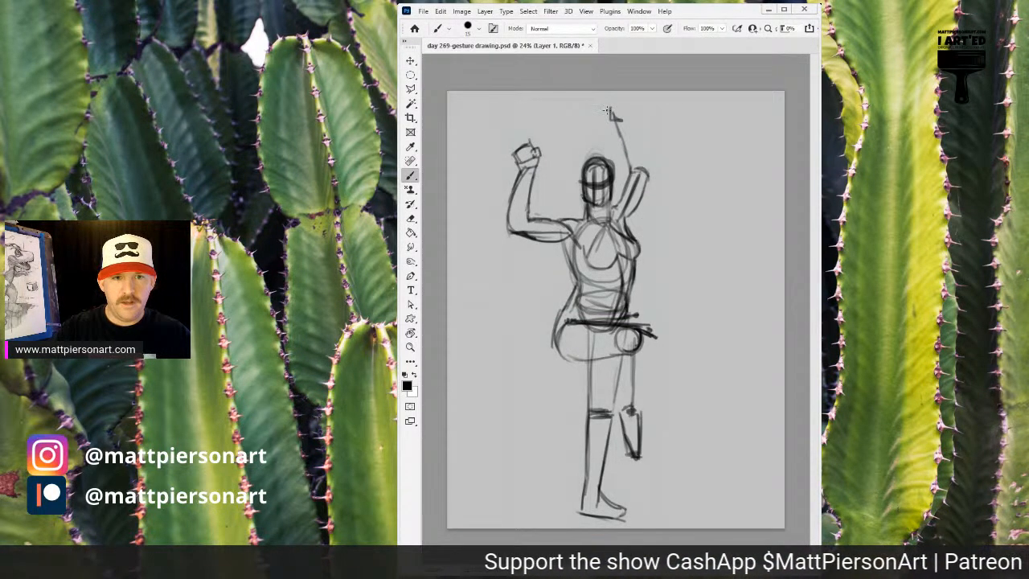
Complete the higher forearm and its fist, and draw a long diagonal spear passing through both hands
{"action": "mouse_move", "coordinate": [613, 115]}
{"action": "left_mouse_down"}
{"action": "mouse_move", "coordinate": [631, 119]}
{"action": "mouse_move", "coordinate": [647, 181]}
{"action": "mouse_move", "coordinate": [617, 123]}
{"action": "mouse_move", "coordinate": [620, 96]}
{"action": "mouse_move", "coordinate": [633, 103]}
{"action": "mouse_move", "coordinate": [619, 115]}
{"action": "left_mouse_up"}
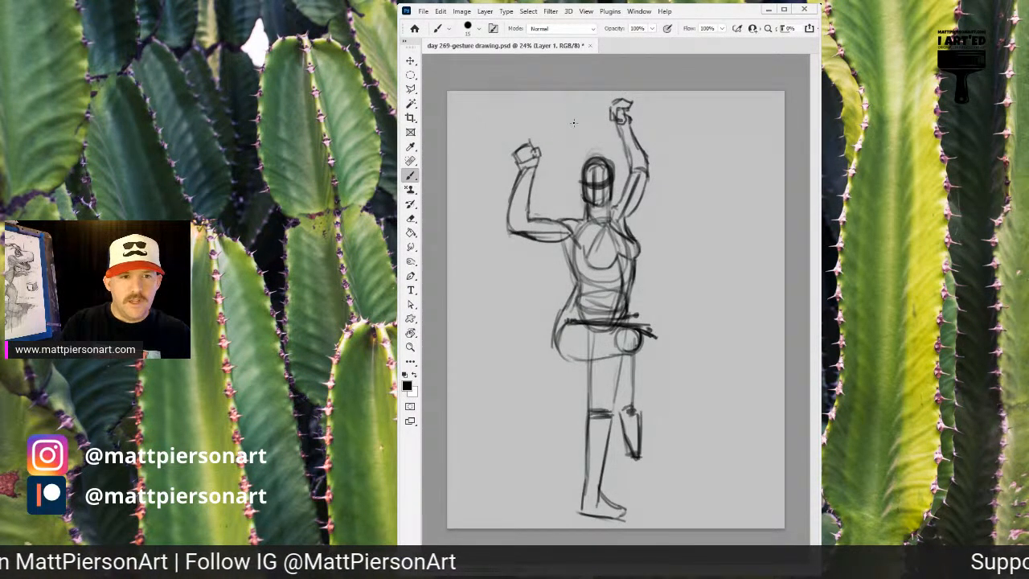
{"action": "mouse_move", "coordinate": [530, 146]}
{"action": "left_mouse_down"}
{"action": "mouse_move", "coordinate": [617, 105]}
{"action": "mouse_move", "coordinate": [455, 198]}
{"action": "mouse_move", "coordinate": [485, 188]}
{"action": "left_mouse_up"}
{"action": "left_click_drag", "start_coordinate": [627, 105], "coordinate": [654, 91]}
Draw a rounded helmet with eye openings and a nose guard on the ground beneath the bent leg
{"action": "mouse_move", "coordinate": [627, 470]}
{"action": "left_mouse_down"}
{"action": "mouse_move", "coordinate": [654, 460]}
{"action": "mouse_move", "coordinate": [663, 482]}
{"action": "left_mouse_up"}
{"action": "left_click_drag", "start_coordinate": [631, 449], "coordinate": [659, 473]}
{"action": "mouse_move", "coordinate": [613, 498]}
{"action": "left_mouse_down"}
{"action": "mouse_move", "coordinate": [615, 468]}
{"action": "mouse_move", "coordinate": [622, 513]}
{"action": "left_mouse_up"}
{"action": "left_click_drag", "start_coordinate": [633, 463], "coordinate": [625, 502]}
{"action": "left_click_drag", "start_coordinate": [652, 462], "coordinate": [659, 514]}
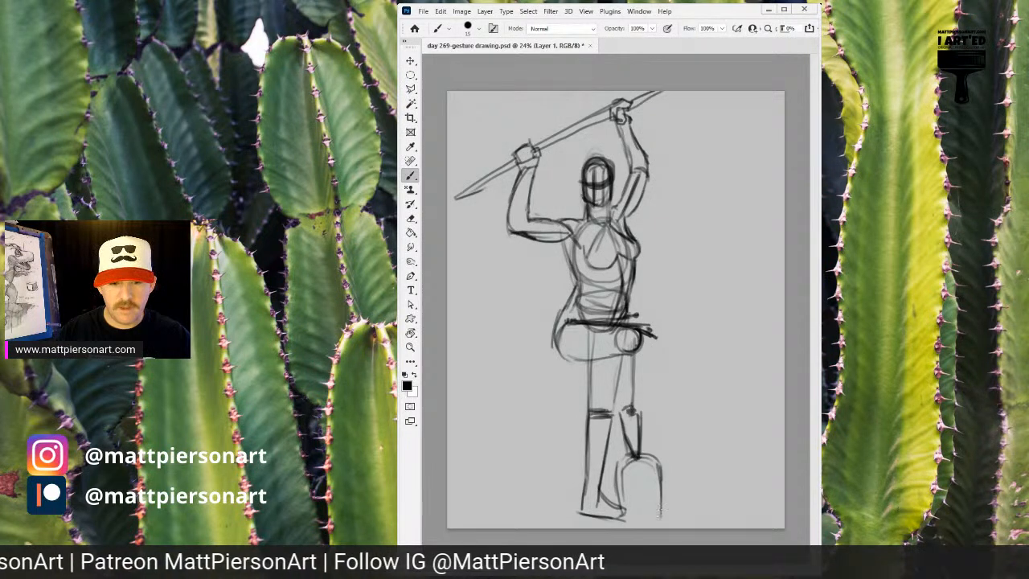
{"action": "mouse_move", "coordinate": [623, 465]}
{"action": "left_mouse_down"}
{"action": "mouse_move", "coordinate": [620, 515]}
{"action": "mouse_move", "coordinate": [657, 514]}
{"action": "mouse_move", "coordinate": [638, 514]}
{"action": "mouse_move", "coordinate": [649, 513]}
{"action": "mouse_move", "coordinate": [625, 487]}
{"action": "mouse_move", "coordinate": [643, 496]}
{"action": "mouse_move", "coordinate": [661, 475]}
{"action": "left_mouse_up"}
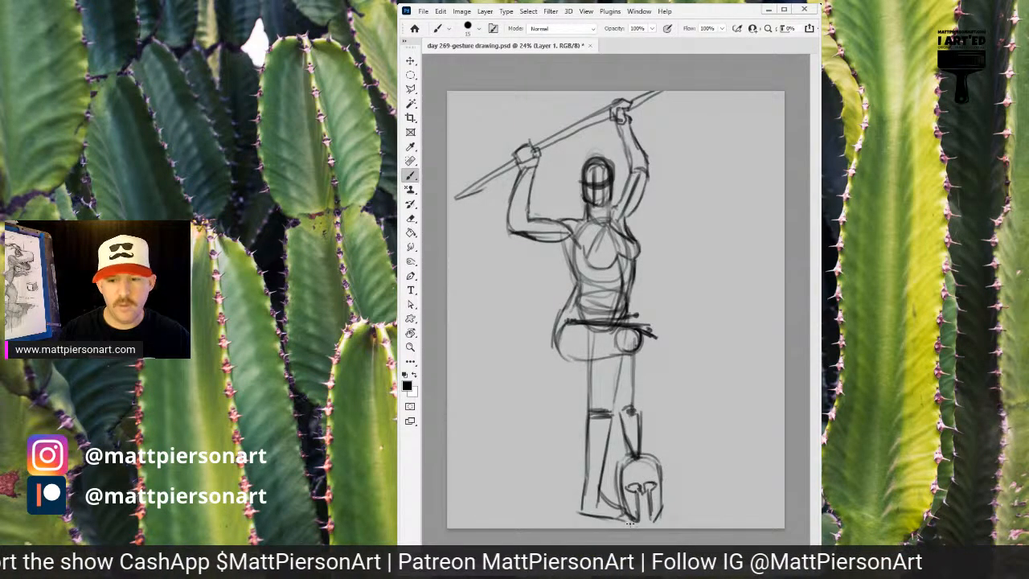
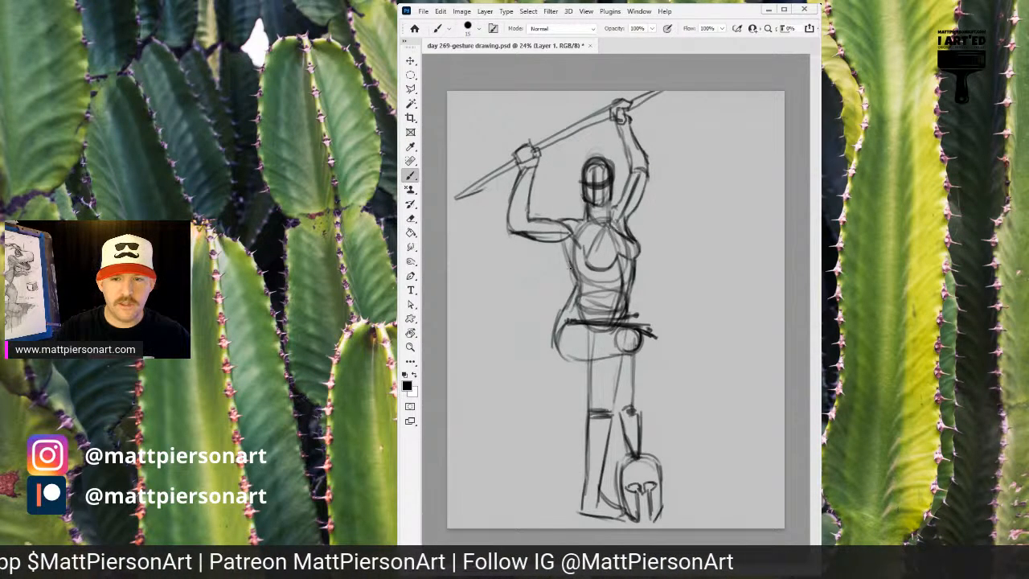
Sketch the short skirt flaring around the outer hip, with a pointed hem and a diagonal fold line
{"action": "left_click_drag", "start_coordinate": [570, 261], "coordinate": [564, 297]}
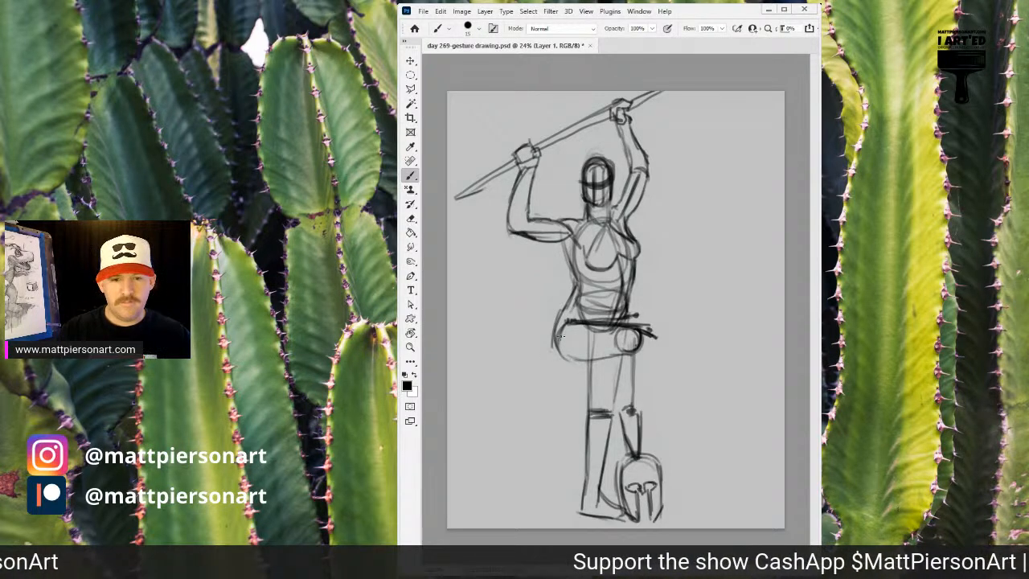
{"action": "mouse_move", "coordinate": [592, 338]}
{"action": "left_mouse_down"}
{"action": "mouse_move", "coordinate": [566, 369]}
{"action": "mouse_move", "coordinate": [574, 357]}
{"action": "mouse_move", "coordinate": [554, 365]}
{"action": "left_mouse_up"}
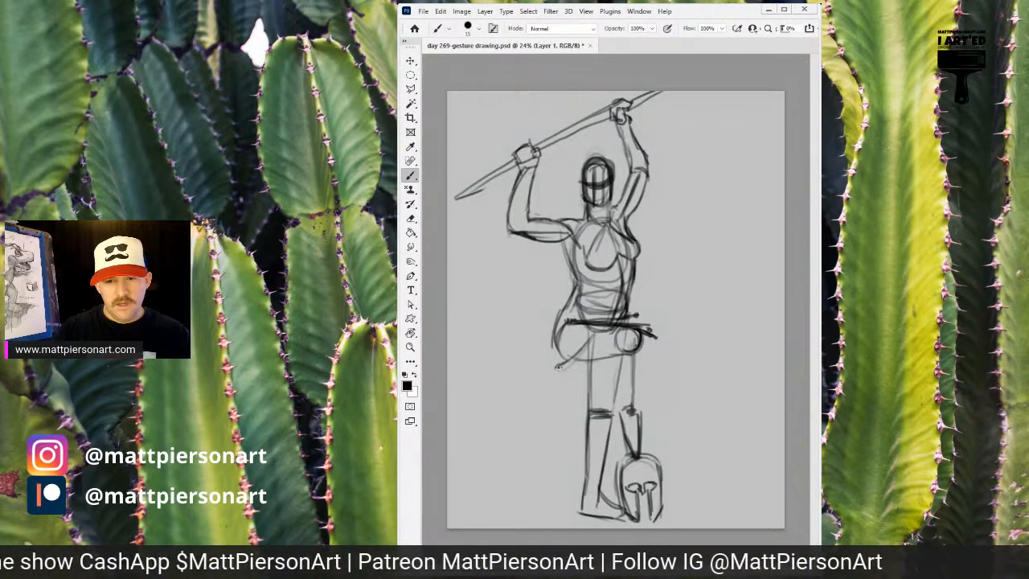
{"action": "left_click_drag", "start_coordinate": [559, 368], "coordinate": [545, 323]}
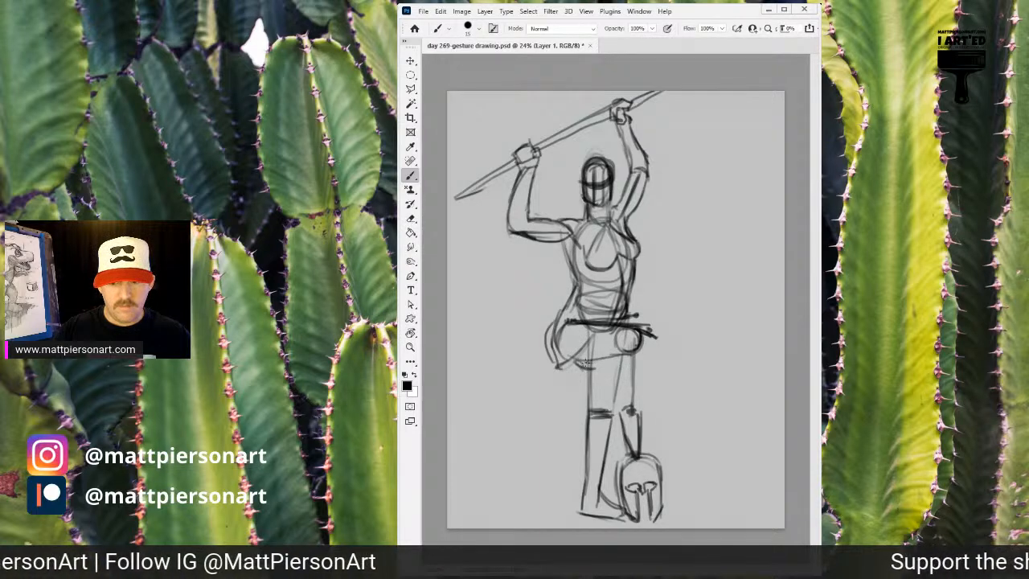
Strengthen the standing leg's contours from the skirt hem down to the ankle
{"action": "left_click_drag", "start_coordinate": [586, 364], "coordinate": [584, 410]}
{"action": "mouse_move", "coordinate": [592, 365]}
{"action": "left_mouse_down"}
{"action": "mouse_move", "coordinate": [582, 503]}
{"action": "mouse_move", "coordinate": [592, 511]}
{"action": "mouse_move", "coordinate": [598, 354]}
{"action": "mouse_move", "coordinate": [602, 463]}
{"action": "left_mouse_up"}
{"action": "left_click_drag", "start_coordinate": [603, 412], "coordinate": [601, 495]}
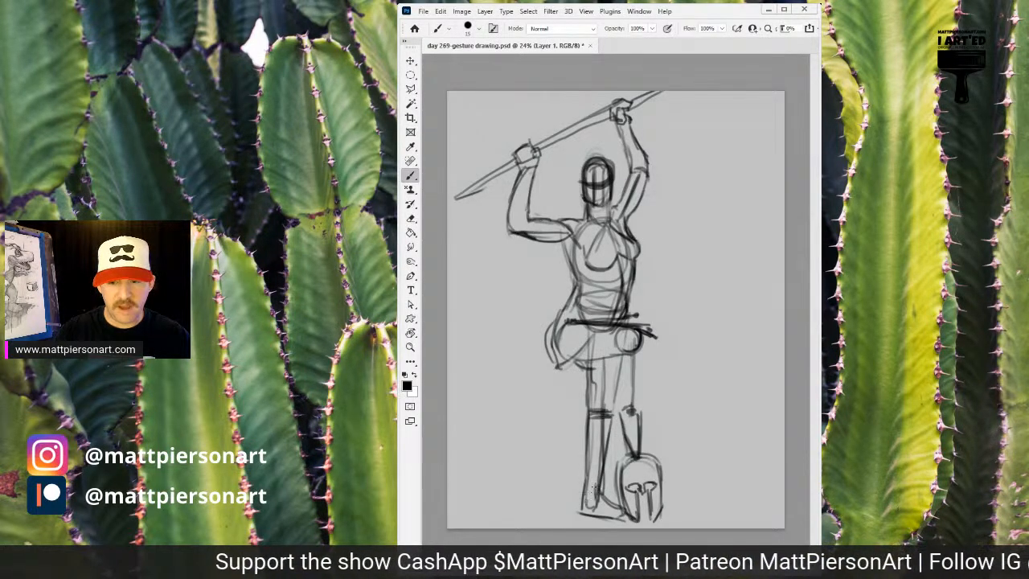
Add long drapery folds hanging behind the standing leg and a shorter cloth panel over the bent thigh
{"action": "left_click_drag", "start_coordinate": [585, 359], "coordinate": [572, 456]}
{"action": "left_click_drag", "start_coordinate": [583, 396], "coordinate": [569, 486]}
{"action": "left_click_drag", "start_coordinate": [582, 427], "coordinate": [578, 503]}
{"action": "left_click_drag", "start_coordinate": [569, 488], "coordinate": [587, 400]}
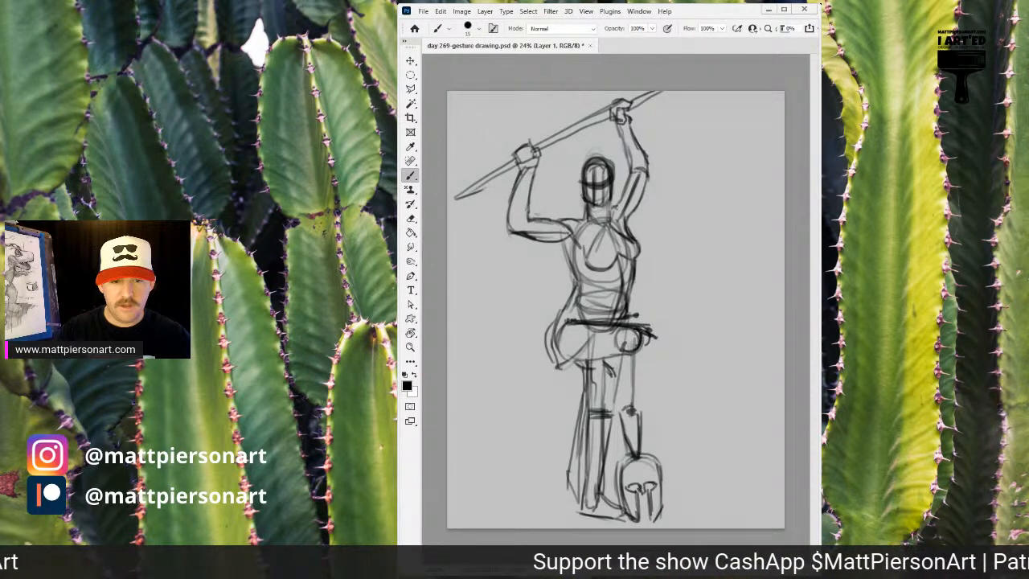
{"action": "mouse_move", "coordinate": [646, 346]}
{"action": "left_mouse_down"}
{"action": "mouse_move", "coordinate": [659, 382]}
{"action": "mouse_move", "coordinate": [646, 396]}
{"action": "mouse_move", "coordinate": [663, 389]}
{"action": "mouse_move", "coordinate": [628, 401]}
{"action": "mouse_move", "coordinate": [642, 392]}
{"action": "mouse_move", "coordinate": [633, 351]}
{"action": "mouse_move", "coordinate": [639, 393]}
{"action": "mouse_move", "coordinate": [604, 412]}
{"action": "mouse_move", "coordinate": [614, 367]}
{"action": "mouse_move", "coordinate": [609, 420]}
{"action": "mouse_move", "coordinate": [636, 402]}
{"action": "mouse_move", "coordinate": [637, 432]}
{"action": "left_mouse_up"}
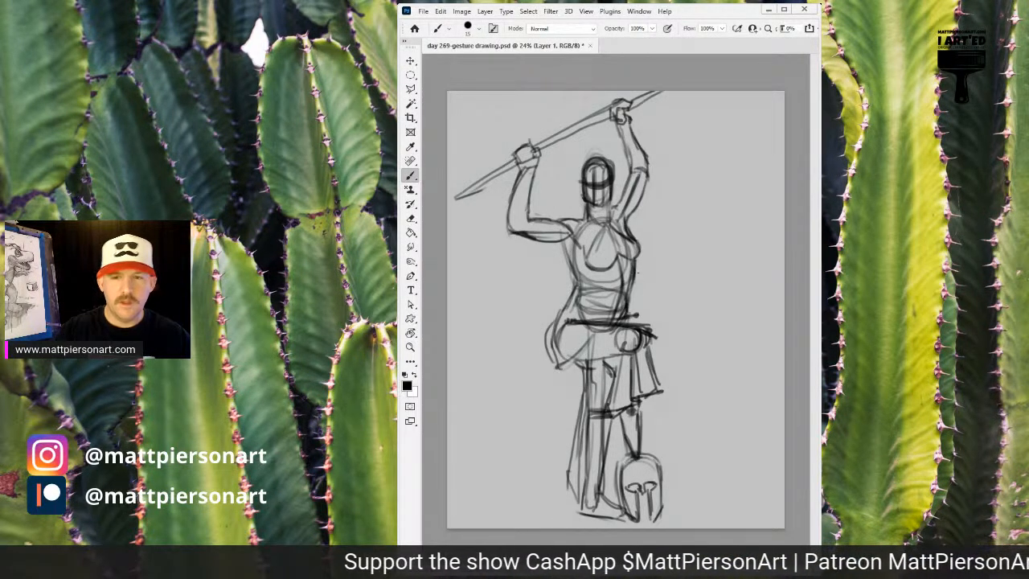
Draw the top's horizontal bands under the bust and a diagonal strap across the chest, and refine the skirt's outer hem
{"action": "left_click_drag", "start_coordinate": [577, 286], "coordinate": [634, 286]}
{"action": "mouse_move", "coordinate": [573, 279]}
{"action": "left_mouse_down"}
{"action": "mouse_move", "coordinate": [622, 274]}
{"action": "mouse_move", "coordinate": [620, 272]}
{"action": "left_mouse_up"}
{"action": "mouse_move", "coordinate": [614, 272]}
{"action": "left_mouse_down"}
{"action": "mouse_move", "coordinate": [576, 276]}
{"action": "mouse_move", "coordinate": [626, 292]}
{"action": "left_mouse_up"}
{"action": "mouse_move", "coordinate": [571, 275]}
{"action": "left_mouse_down"}
{"action": "mouse_move", "coordinate": [604, 241]}
{"action": "mouse_move", "coordinate": [634, 243]}
{"action": "mouse_move", "coordinate": [606, 268]}
{"action": "mouse_move", "coordinate": [629, 259]}
{"action": "mouse_move", "coordinate": [601, 243]}
{"action": "mouse_move", "coordinate": [610, 219]}
{"action": "mouse_move", "coordinate": [623, 237]}
{"action": "mouse_move", "coordinate": [589, 212]}
{"action": "mouse_move", "coordinate": [609, 229]}
{"action": "mouse_move", "coordinate": [599, 215]}
{"action": "left_mouse_up"}
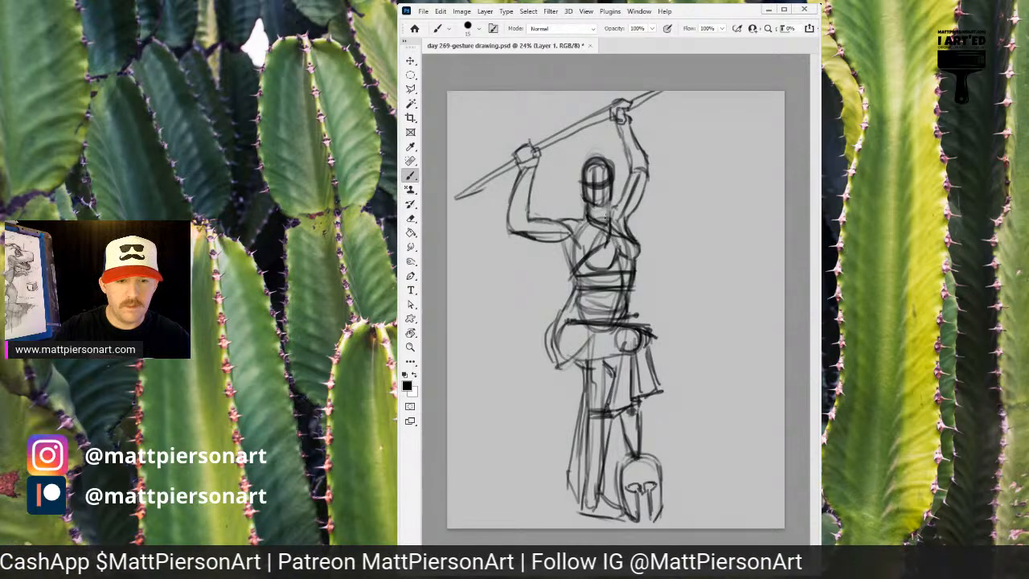
{"action": "mouse_move", "coordinate": [549, 329]}
{"action": "left_mouse_down"}
{"action": "mouse_move", "coordinate": [550, 376]}
{"action": "mouse_move", "coordinate": [564, 367]}
{"action": "left_mouse_up"}
Add a face stroke and draw hair around the head, falling along both sides of the neck to the shoulders
{"action": "left_click_drag", "start_coordinate": [594, 193], "coordinate": [597, 172]}
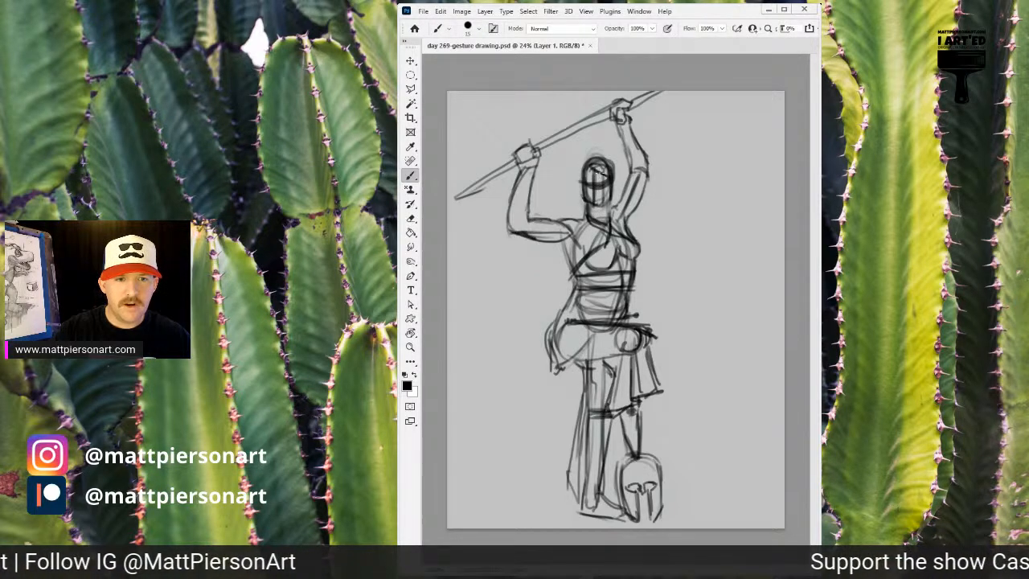
{"action": "mouse_move", "coordinate": [582, 158]}
{"action": "left_mouse_down"}
{"action": "mouse_move", "coordinate": [614, 154]}
{"action": "mouse_move", "coordinate": [622, 207]}
{"action": "left_mouse_up"}
{"action": "mouse_move", "coordinate": [585, 174]}
{"action": "left_mouse_down"}
{"action": "mouse_move", "coordinate": [584, 210]}
{"action": "mouse_move", "coordinate": [577, 197]}
{"action": "mouse_move", "coordinate": [593, 231]}
{"action": "left_mouse_up"}
{"action": "mouse_move", "coordinate": [625, 198]}
{"action": "left_mouse_down"}
{"action": "mouse_move", "coordinate": [617, 214]}
{"action": "mouse_move", "coordinate": [604, 197]}
{"action": "mouse_move", "coordinate": [614, 228]}
{"action": "mouse_move", "coordinate": [622, 222]}
{"action": "mouse_move", "coordinate": [590, 205]}
{"action": "mouse_move", "coordinate": [605, 220]}
{"action": "mouse_move", "coordinate": [615, 213]}
{"action": "mouse_move", "coordinate": [571, 233]}
{"action": "mouse_move", "coordinate": [562, 268]}
{"action": "left_mouse_up"}
{"action": "left_click_drag", "start_coordinate": [569, 213], "coordinate": [558, 224]}
{"action": "left_click_drag", "start_coordinate": [575, 210], "coordinate": [562, 221]}
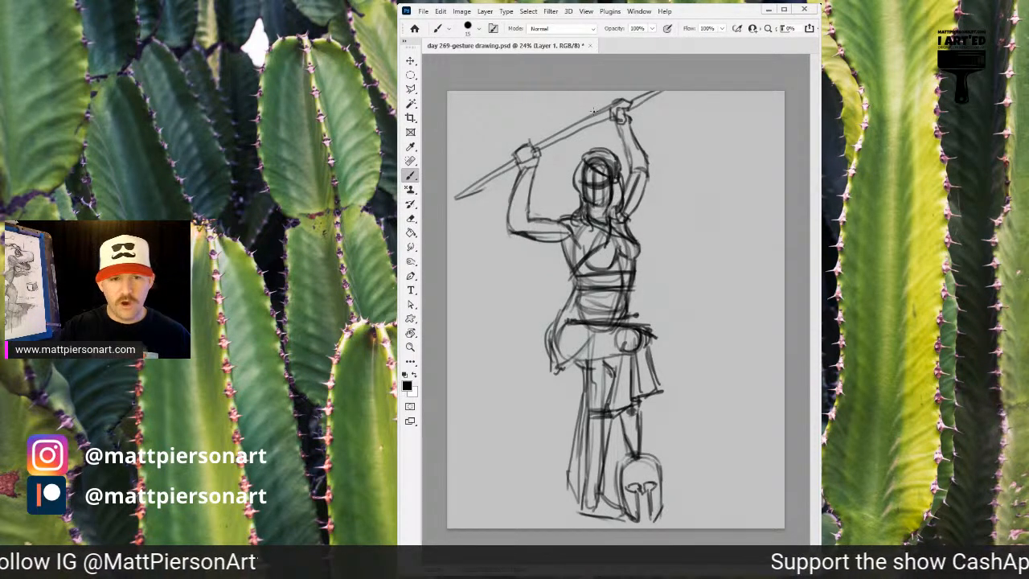
Draw a tall bracket line beside the figure's legs and handwrite "P21 Day 269" in the empty space beside the torso
{"action": "mouse_move", "coordinate": [543, 317]}
{"action": "left_mouse_down"}
{"action": "mouse_move", "coordinate": [515, 336]}
{"action": "mouse_move", "coordinate": [506, 483]}
{"action": "mouse_move", "coordinate": [519, 513]}
{"action": "left_mouse_up"}
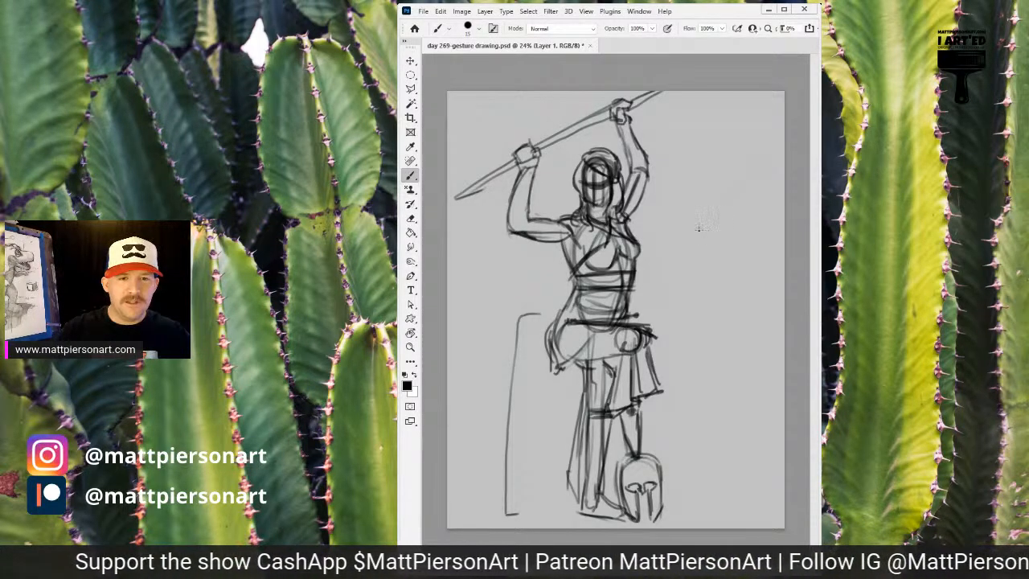
{"action": "mouse_move", "coordinate": [691, 235]}
{"action": "left_mouse_down"}
{"action": "mouse_move", "coordinate": [692, 252]}
{"action": "mouse_move", "coordinate": [720, 252]}
{"action": "mouse_move", "coordinate": [684, 275]}
{"action": "left_mouse_up"}
{"action": "left_click_drag", "start_coordinate": [698, 266], "coordinate": [701, 276]}
{"action": "mouse_move", "coordinate": [705, 264]}
{"action": "left_mouse_down"}
{"action": "mouse_move", "coordinate": [710, 280]}
{"action": "mouse_move", "coordinate": [736, 263]}
{"action": "mouse_move", "coordinate": [749, 271]}
{"action": "left_mouse_up"}
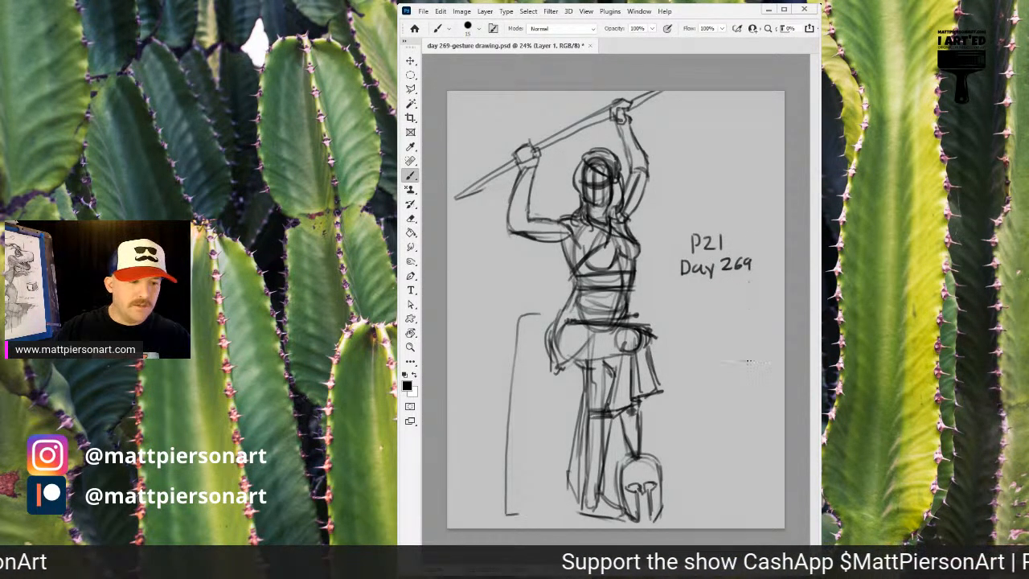